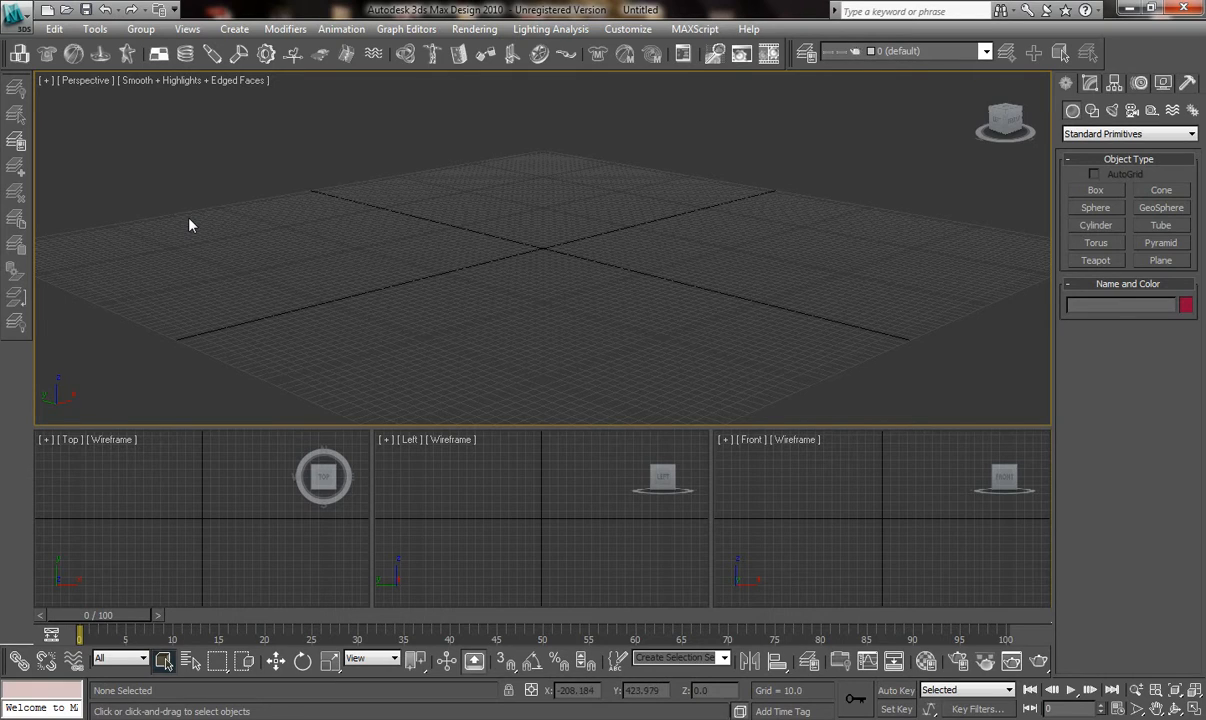
Check the environment background map settings and test-render the Perspective view.
{"action": "key", "text": "8"}
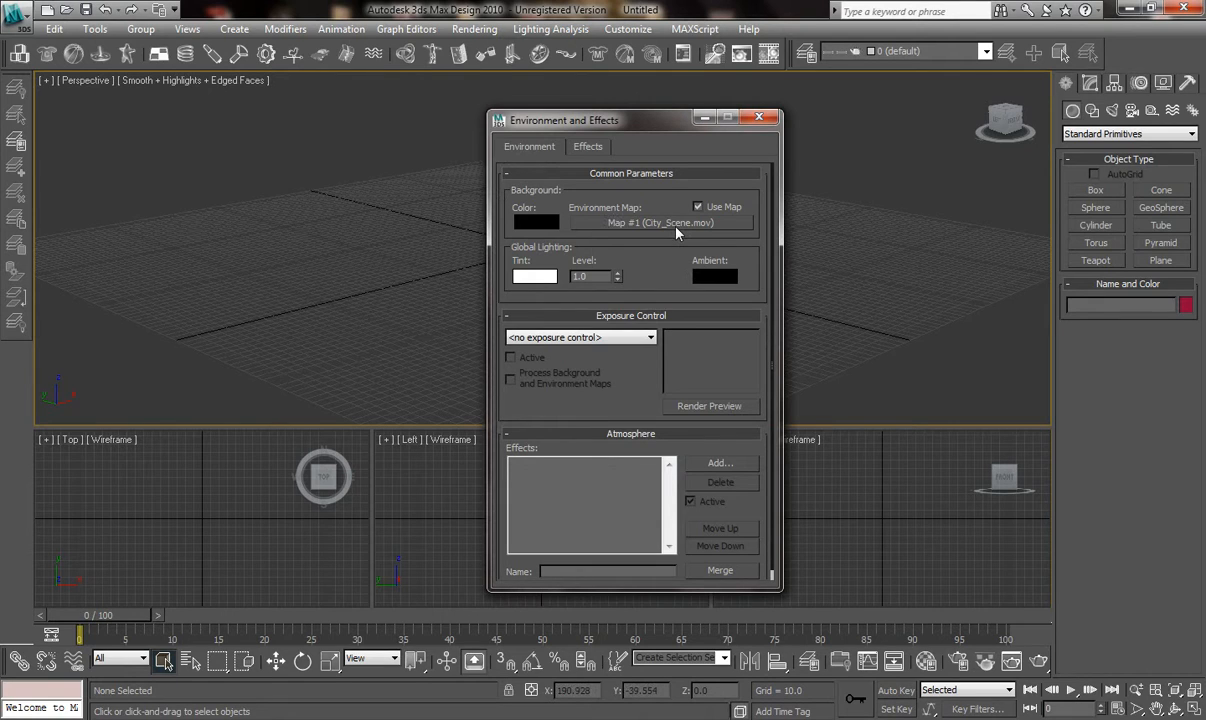
{"action": "left_click", "coordinate": [760, 120]}
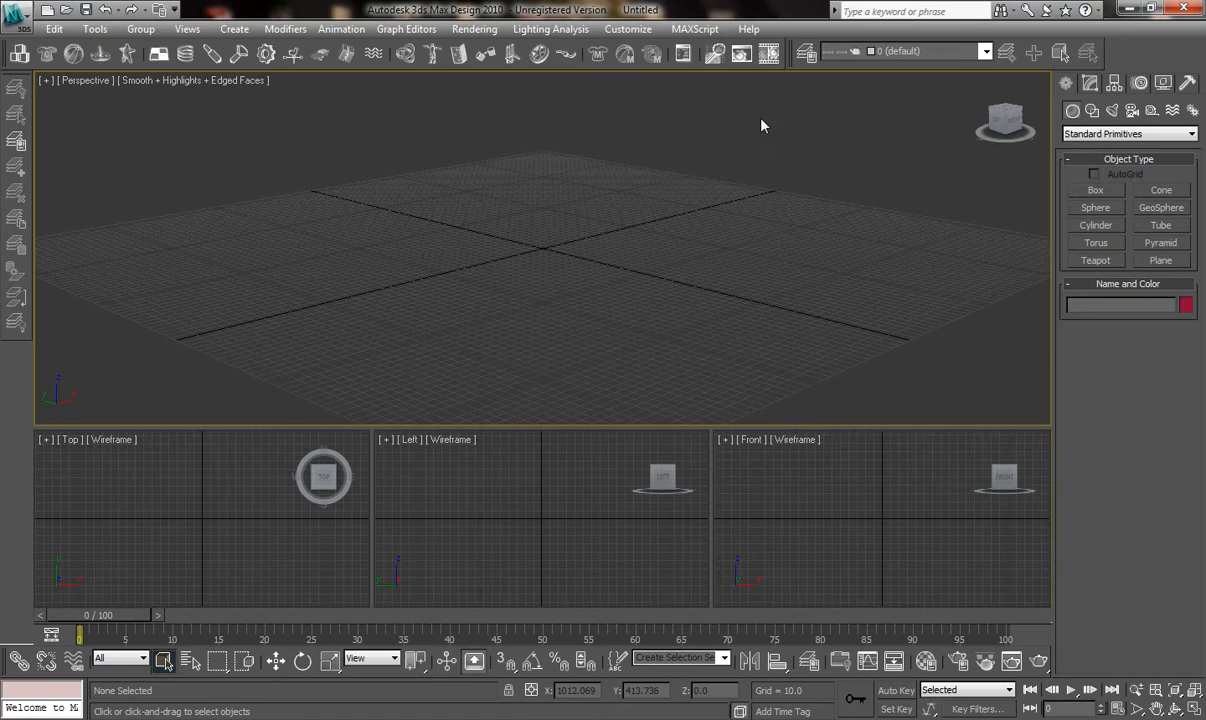
{"action": "left_click", "coordinate": [1039, 662]}
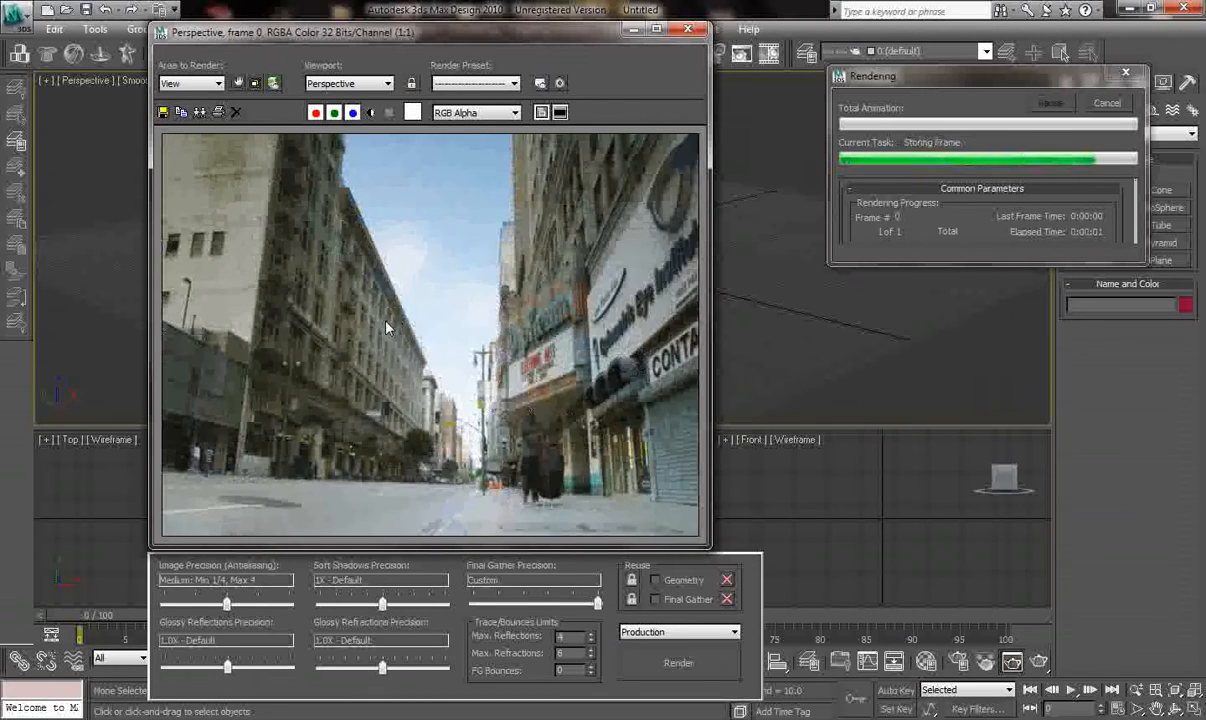
{"action": "left_click", "coordinate": [695, 31]}
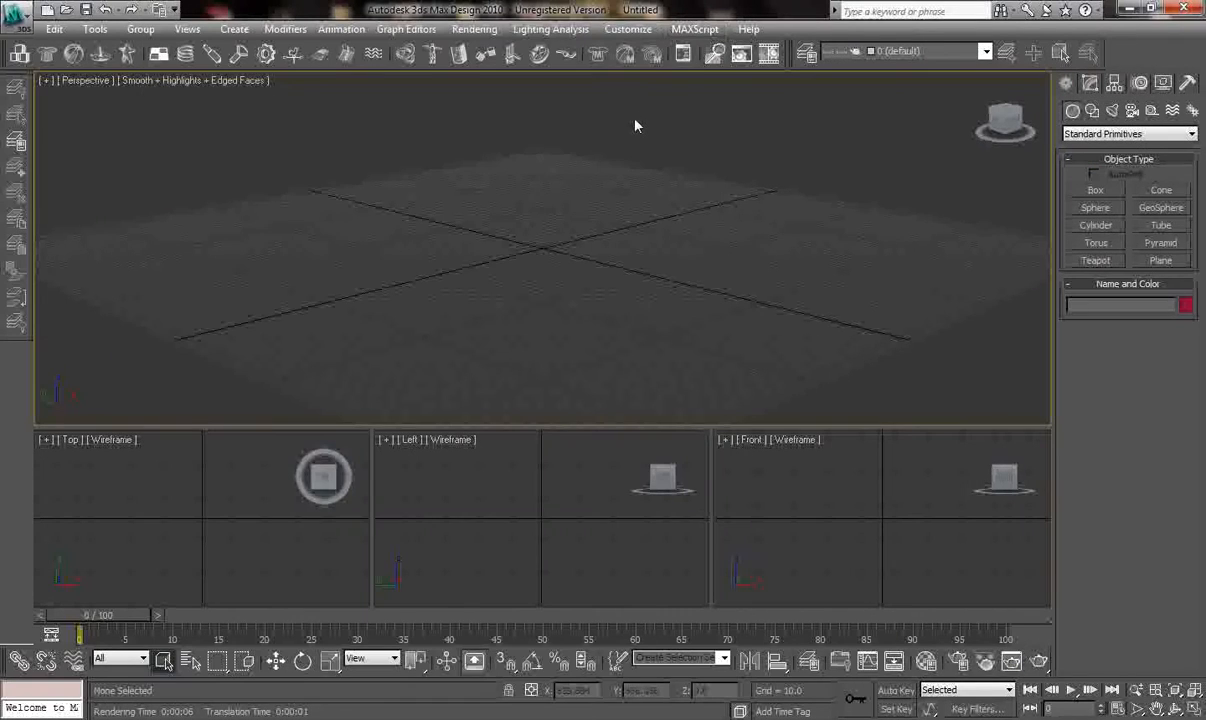
Assign the Default Scanline Renderer as the production renderer and test-render the Perspective view with it.
{"action": "left_click", "coordinate": [474, 29]}
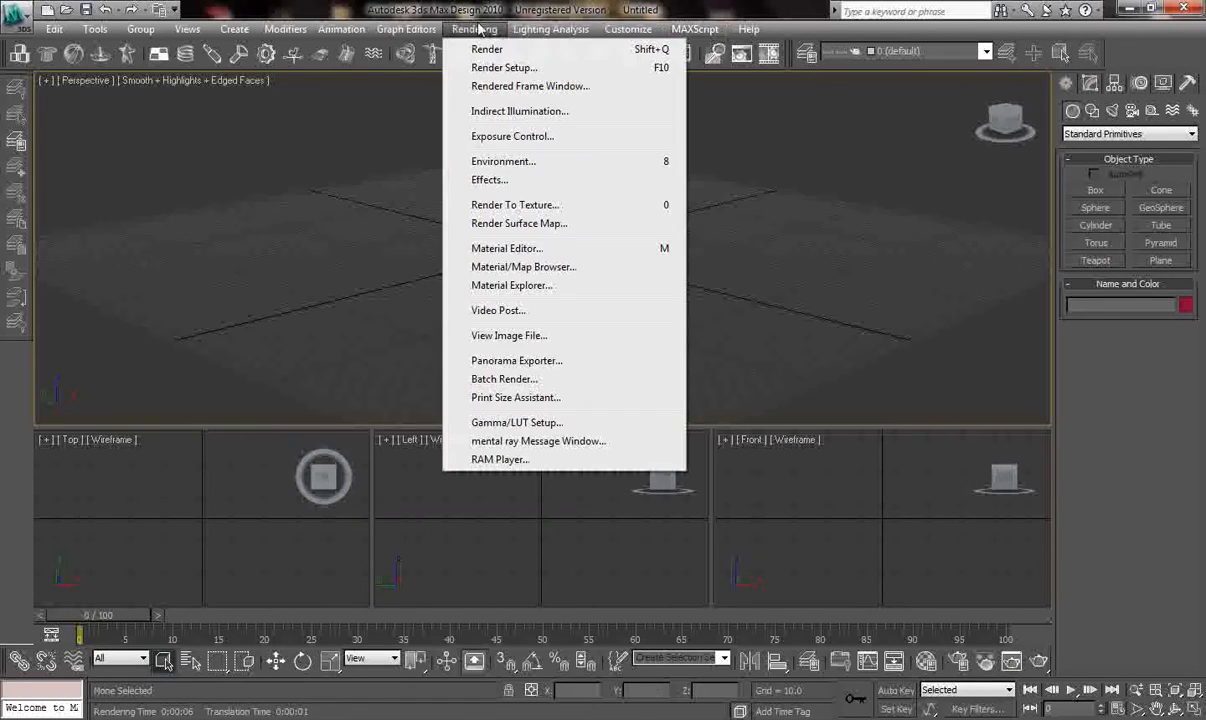
{"action": "left_click", "coordinate": [522, 68]}
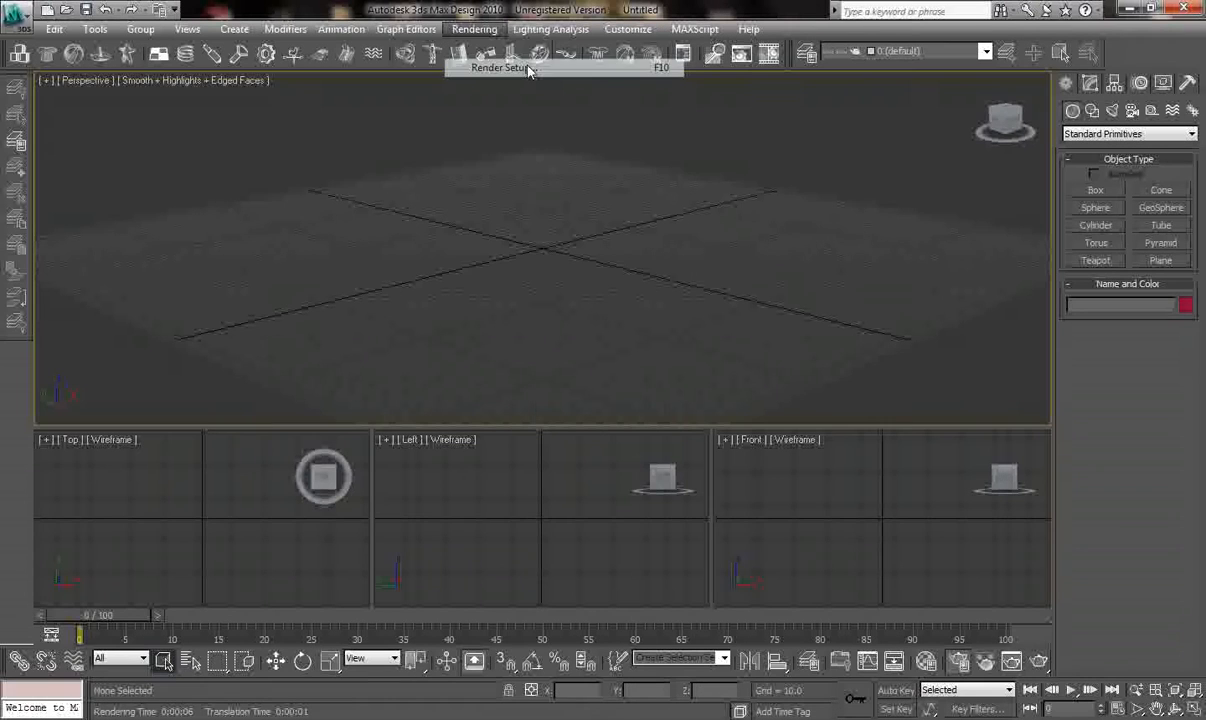
{"action": "left_click_drag", "start_coordinate": [450, 489], "coordinate": [479, 159]}
{"action": "left_click", "coordinate": [386, 536]}
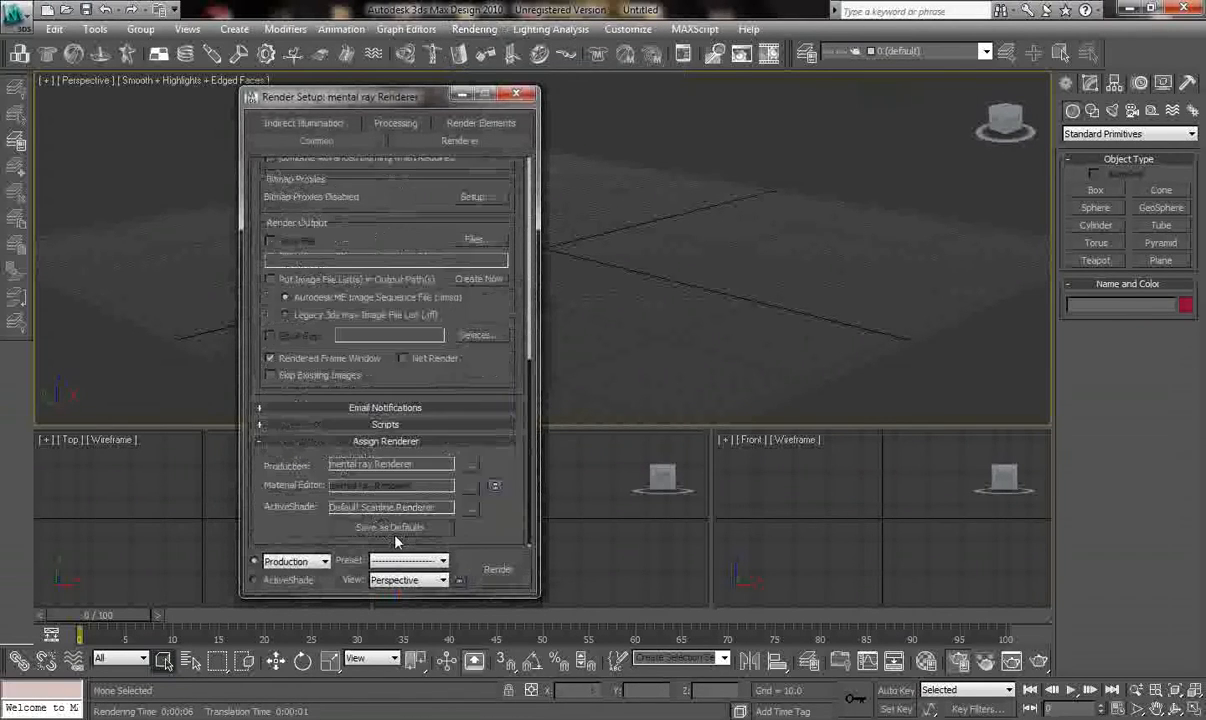
{"action": "left_click", "coordinate": [471, 465]}
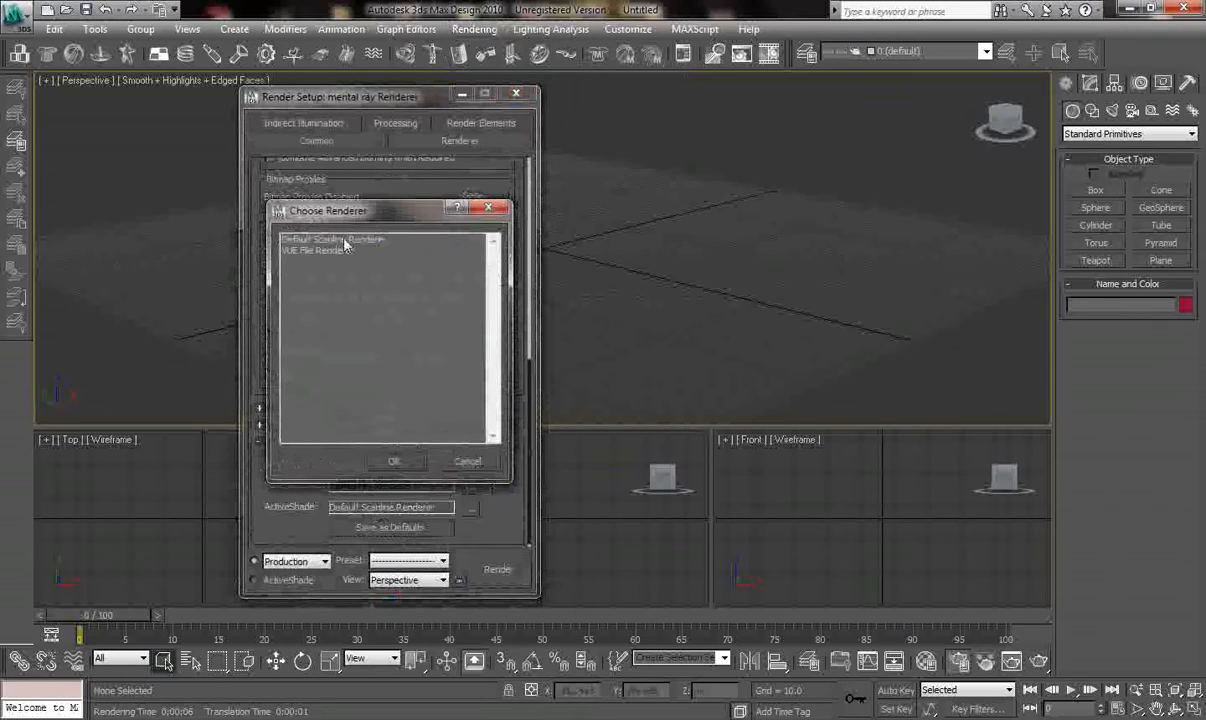
{"action": "left_click", "coordinate": [334, 240]}
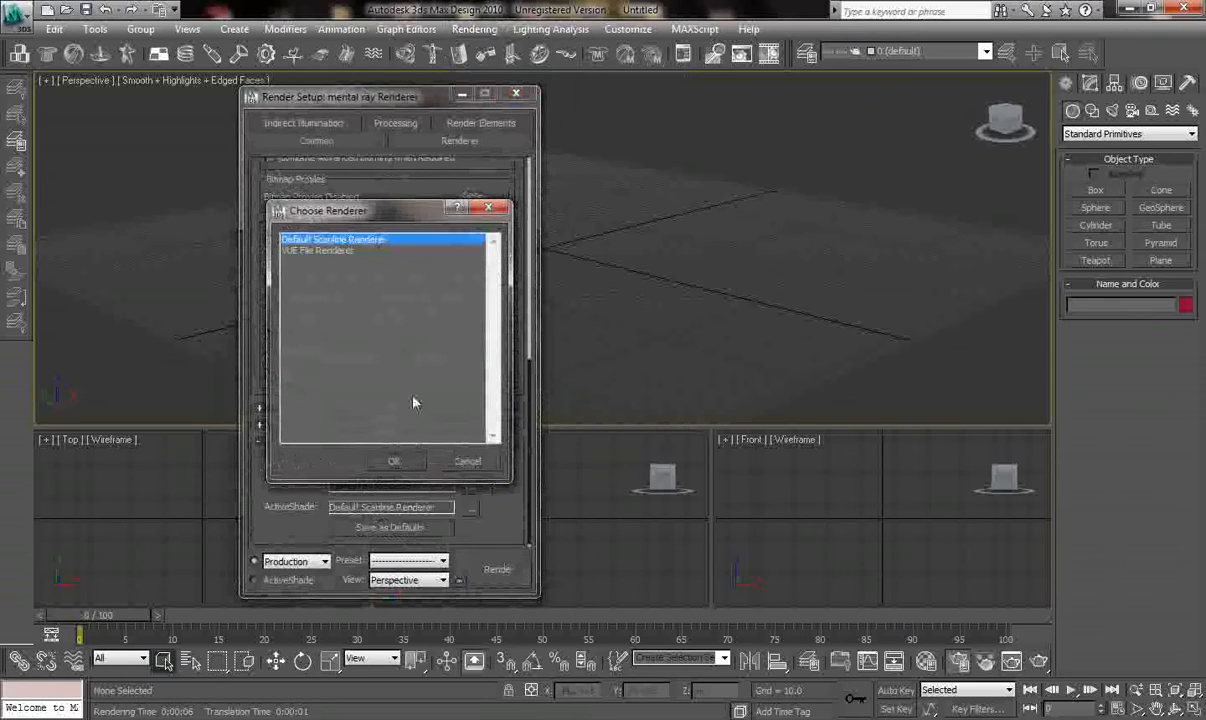
{"action": "left_click", "coordinate": [396, 464]}
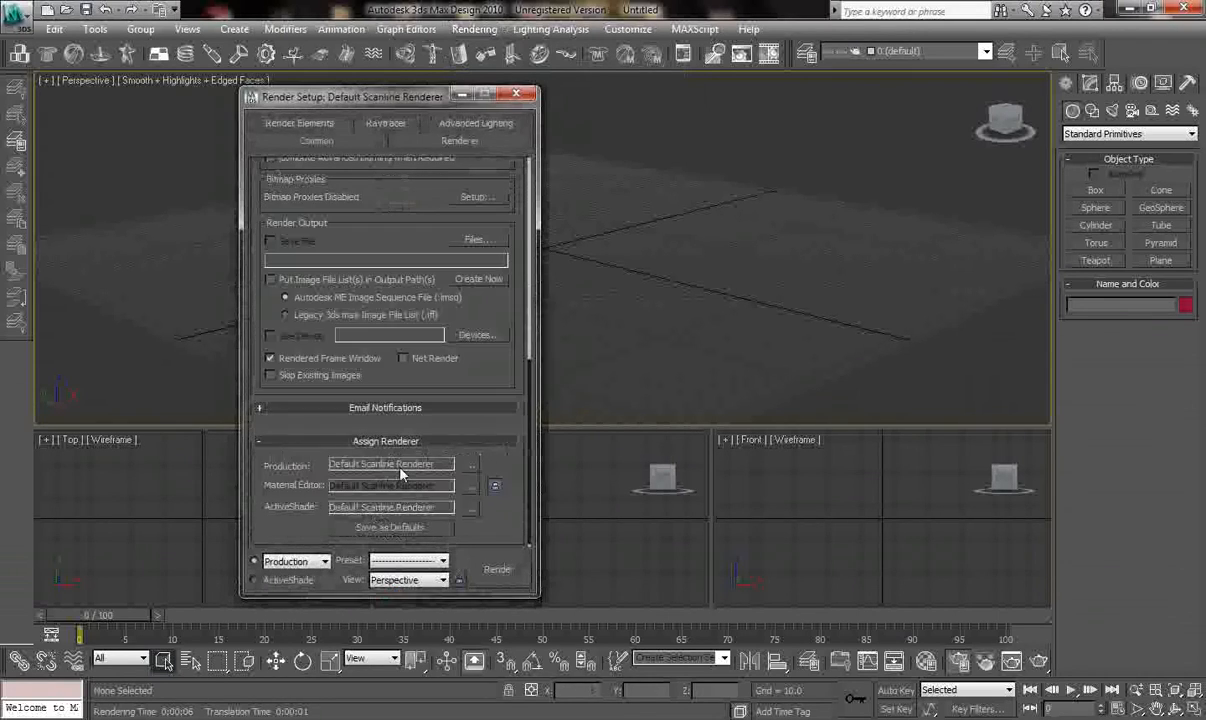
{"action": "left_click", "coordinate": [514, 95]}
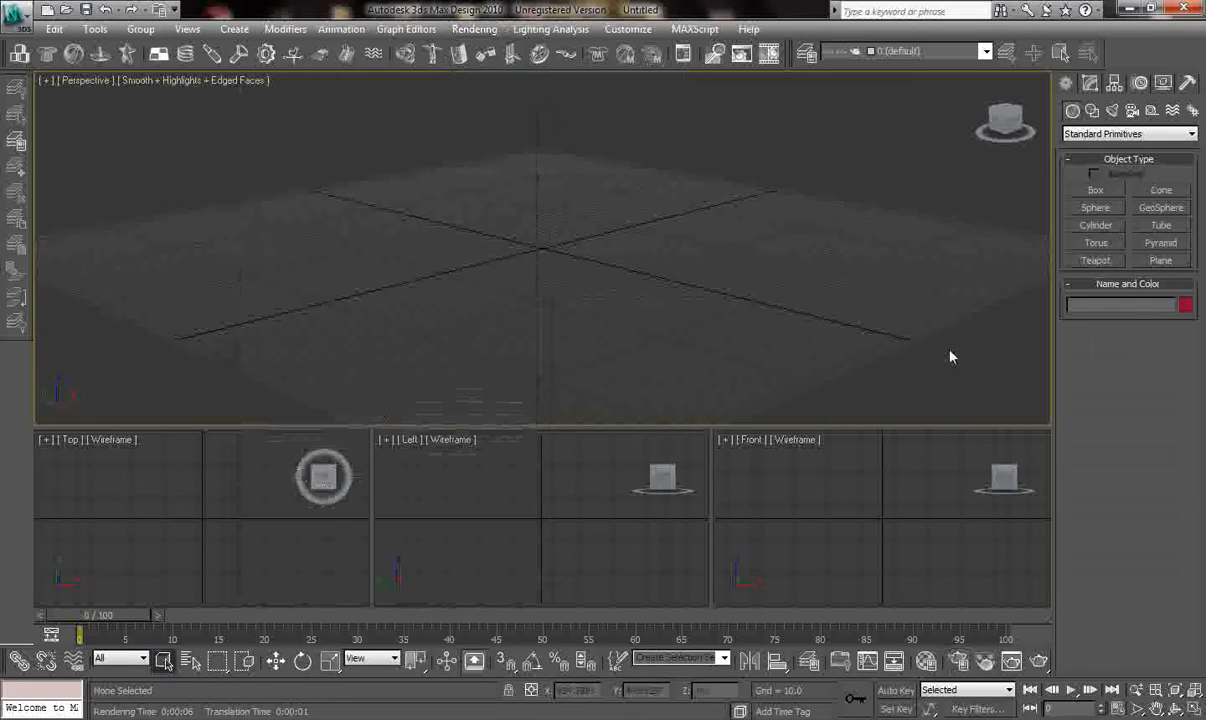
{"action": "left_click", "coordinate": [1040, 665]}
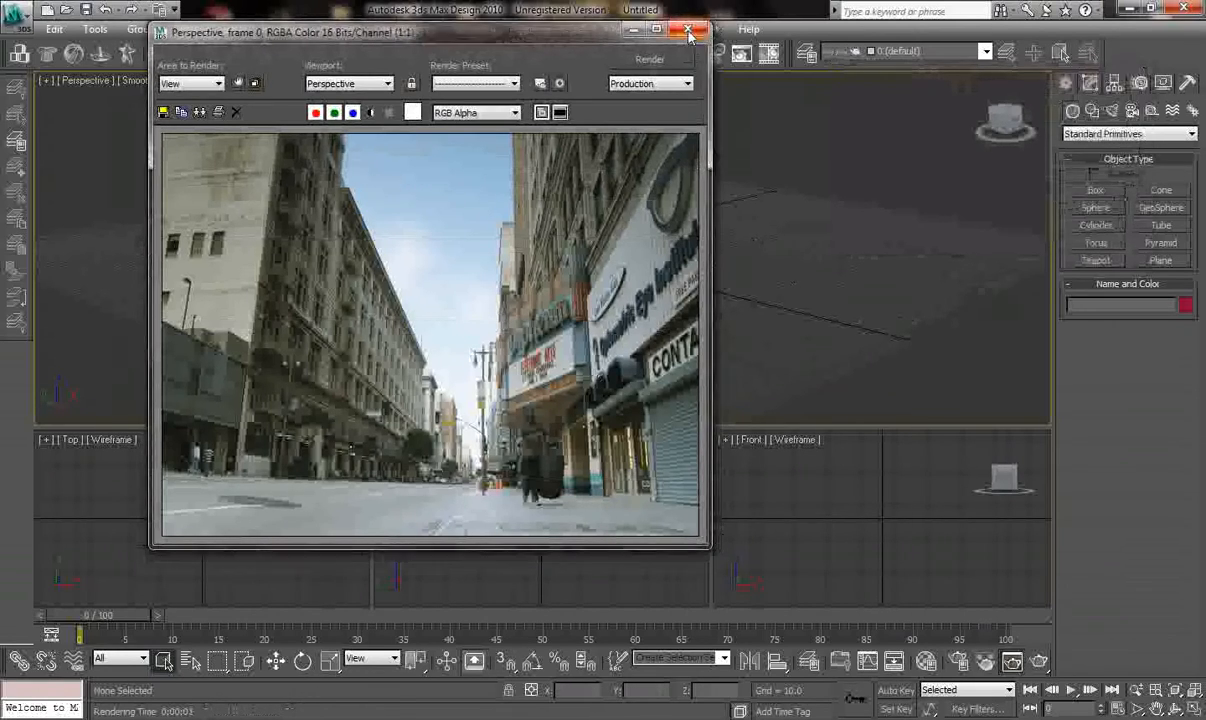
{"action": "left_click", "coordinate": [688, 32]}
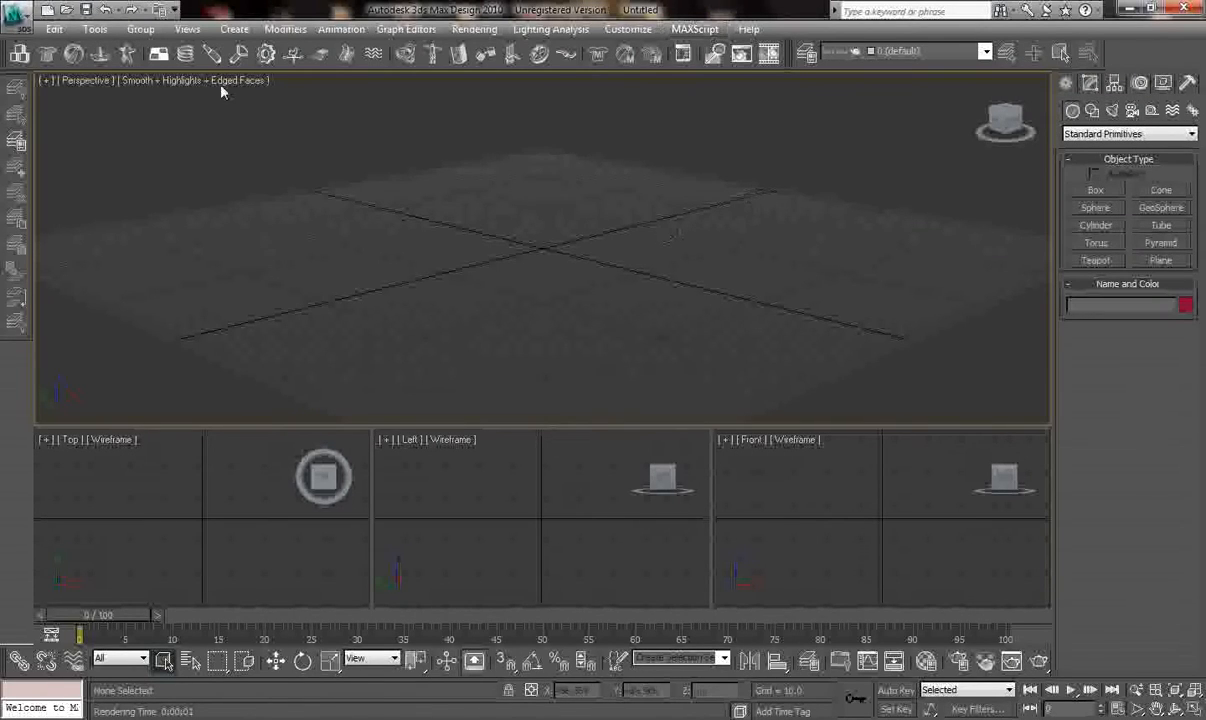
Show the background image in the Perspective viewport.
{"action": "left_click", "coordinate": [188, 30]}
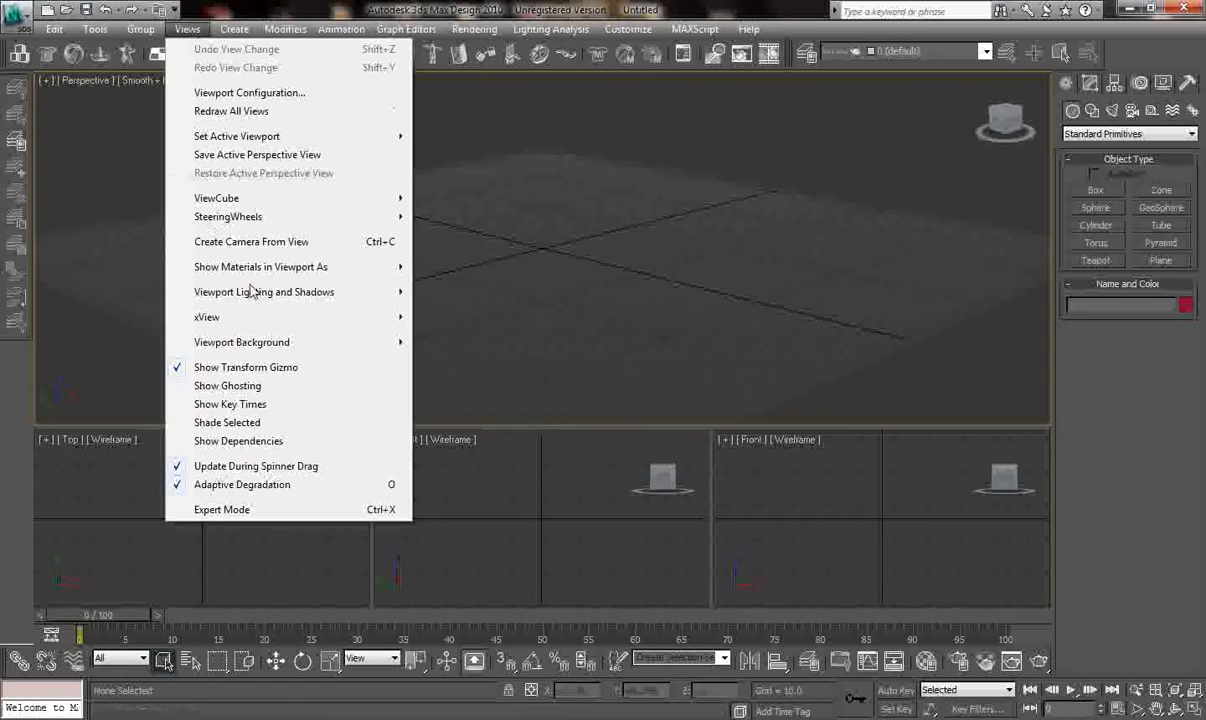
{"action": "mouse_move", "coordinate": [278, 340]}
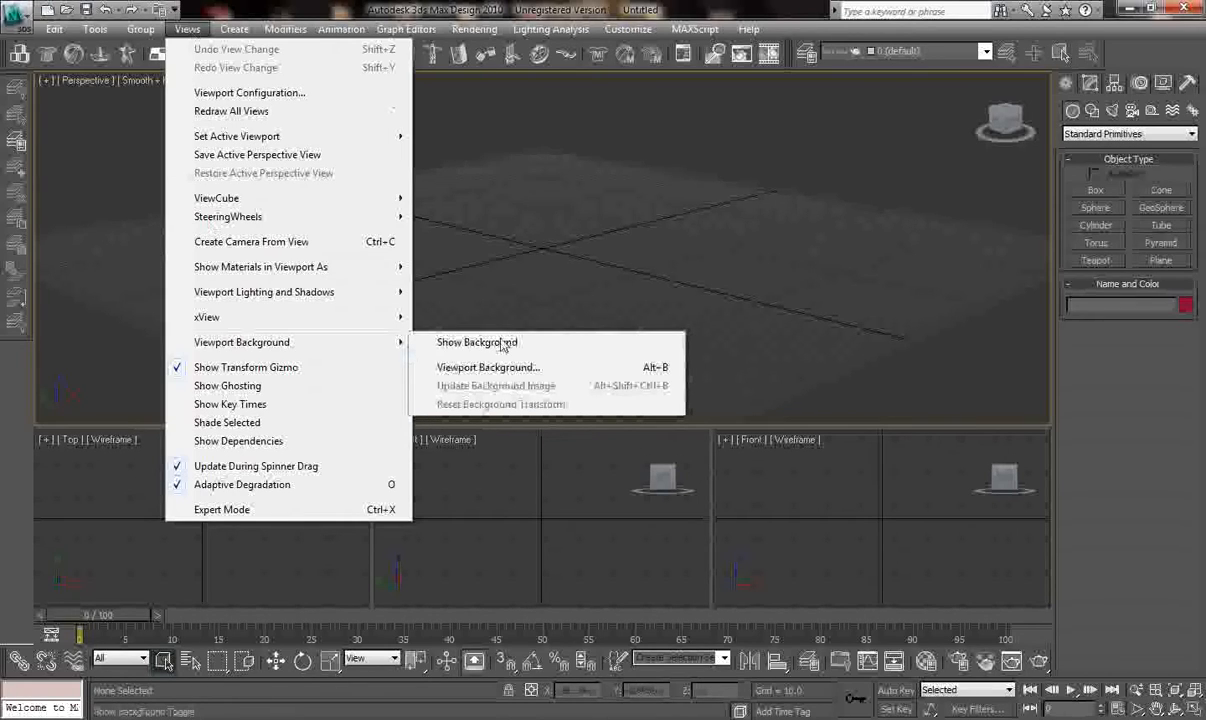
{"action": "left_click", "coordinate": [503, 344]}
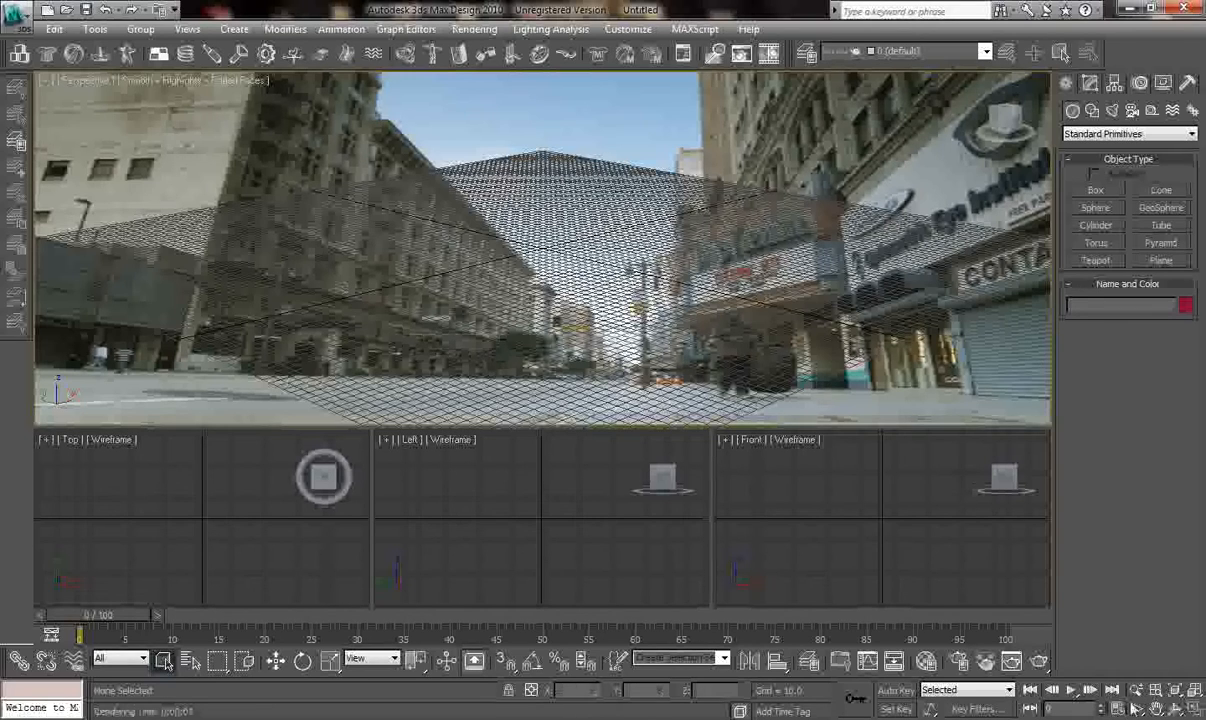
Orbit and pan the Perspective view until the ground grid lies flat along the street in the background image.
{"action": "left_click", "coordinate": [1177, 707]}
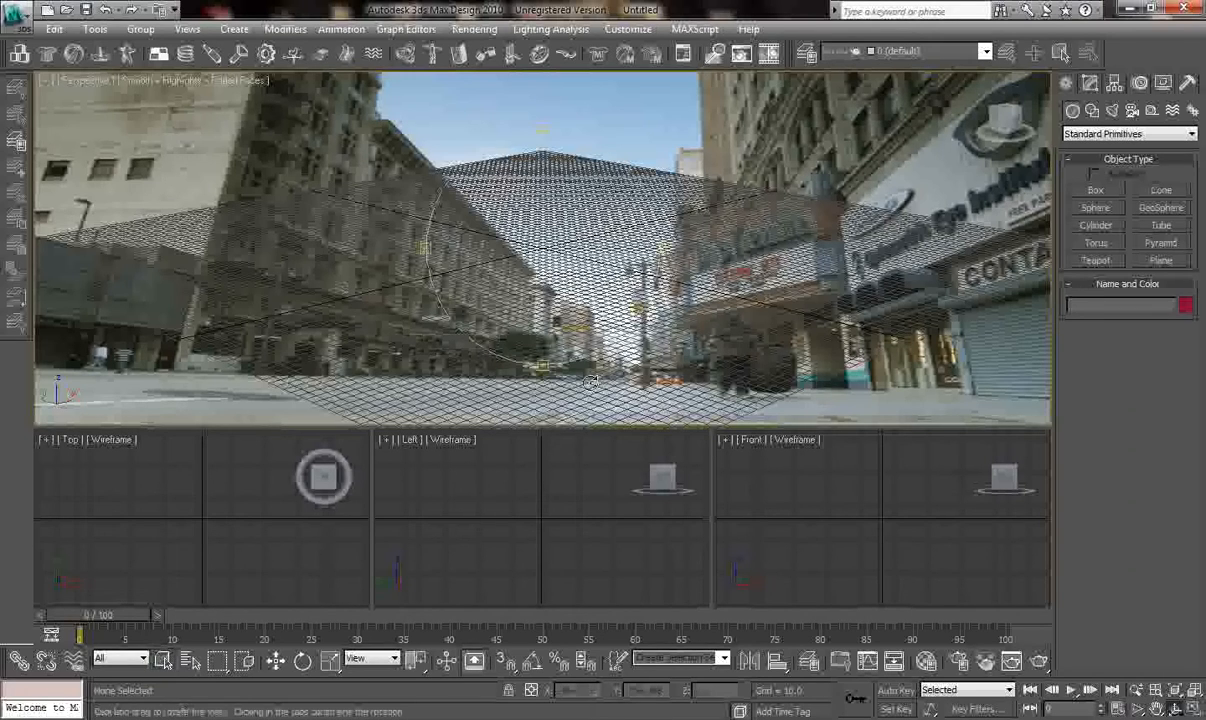
{"action": "left_click_drag", "start_coordinate": [533, 262], "coordinate": [472, 248]}
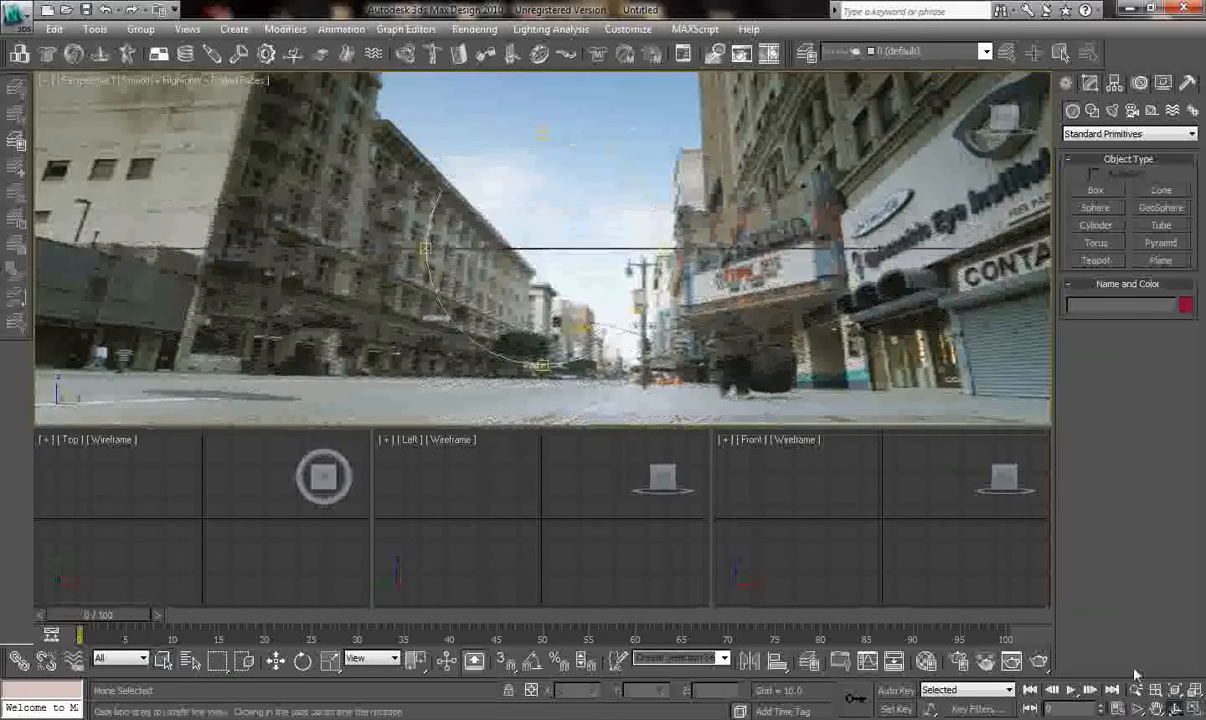
{"action": "left_click", "coordinate": [1157, 708]}
{"action": "left_click_drag", "start_coordinate": [576, 194], "coordinate": [503, 335]}
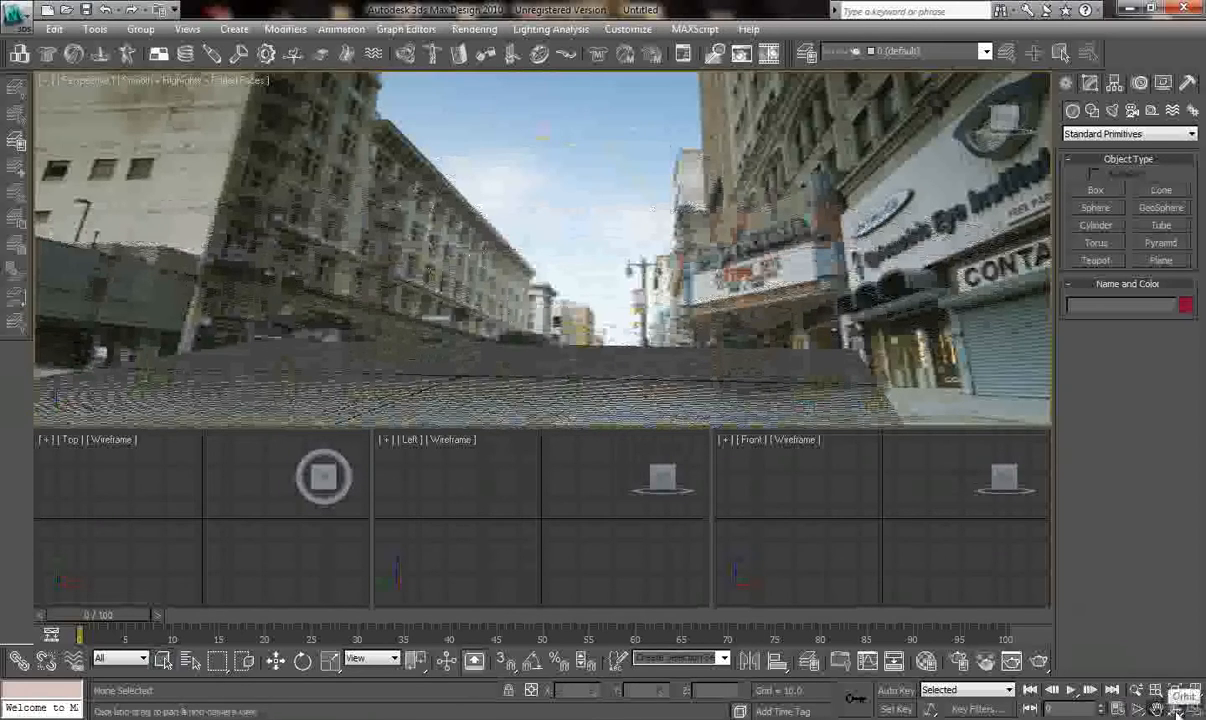
{"action": "left_click", "coordinate": [1175, 708]}
{"action": "left_click_drag", "start_coordinate": [573, 259], "coordinate": [570, 254]}
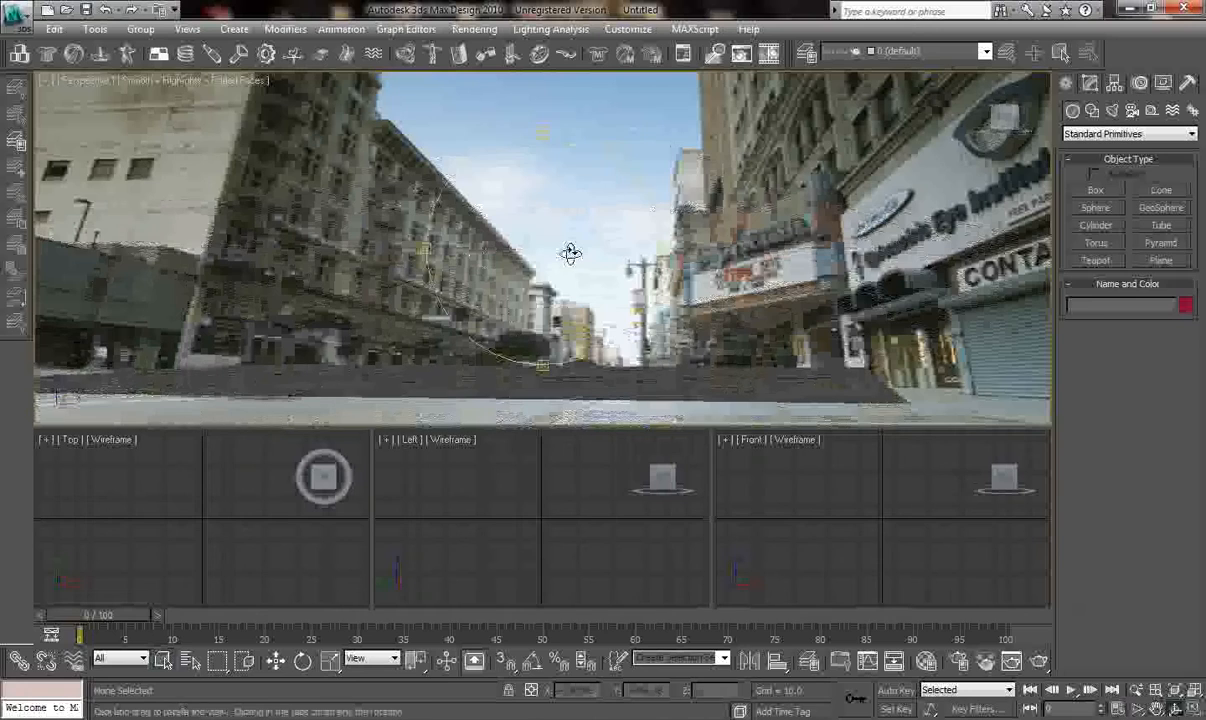
{"action": "left_click", "coordinate": [1157, 708]}
{"action": "left_click_drag", "start_coordinate": [700, 229], "coordinate": [697, 247]}
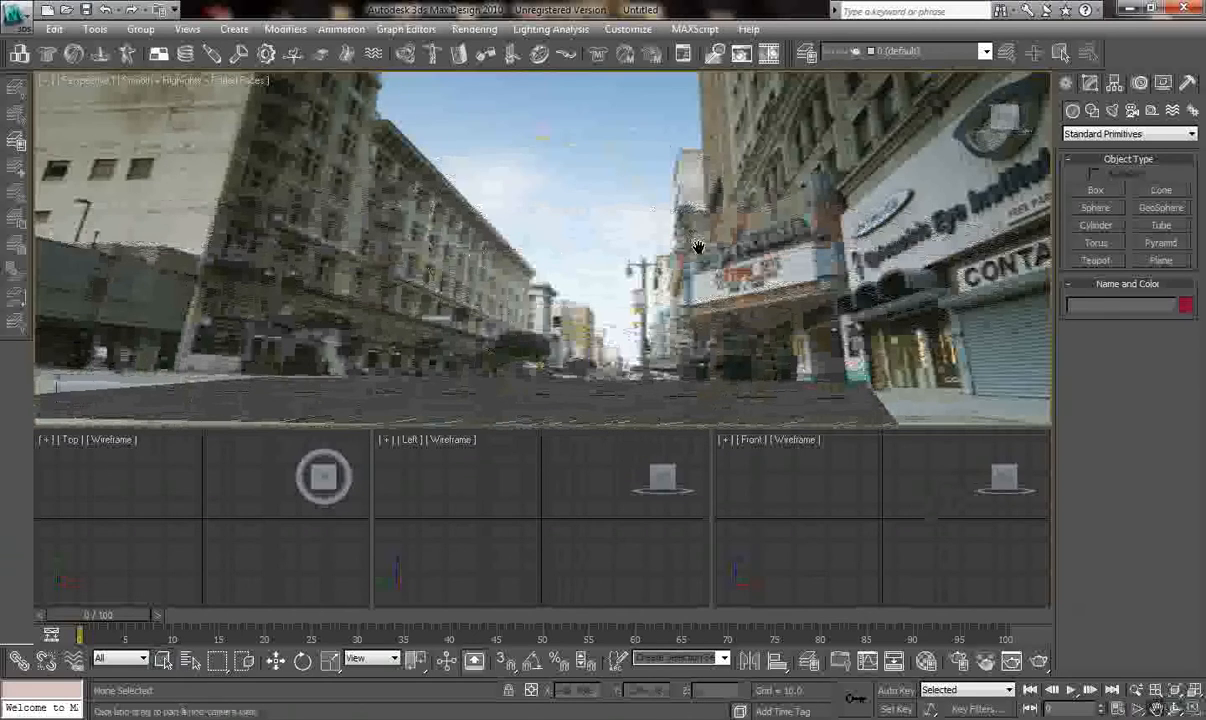
{"action": "right_click", "coordinate": [592, 269]}
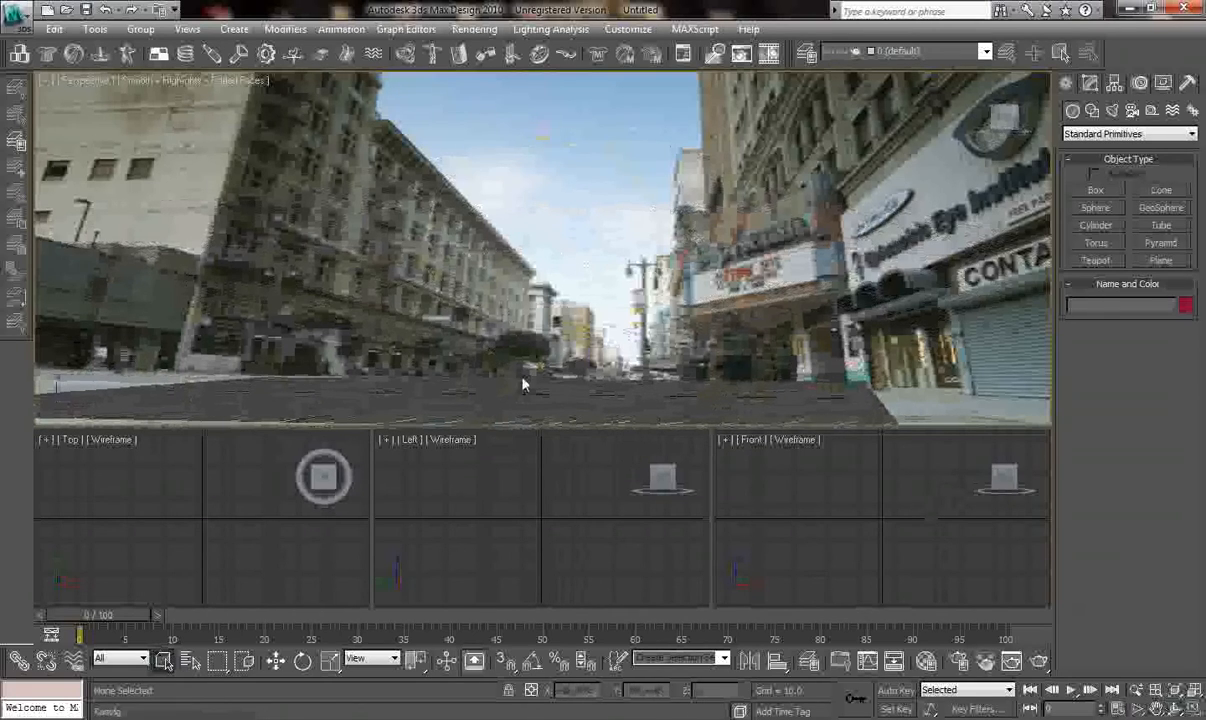
Create a camera from the aligned Perspective view.
{"action": "left_click", "coordinate": [188, 29]}
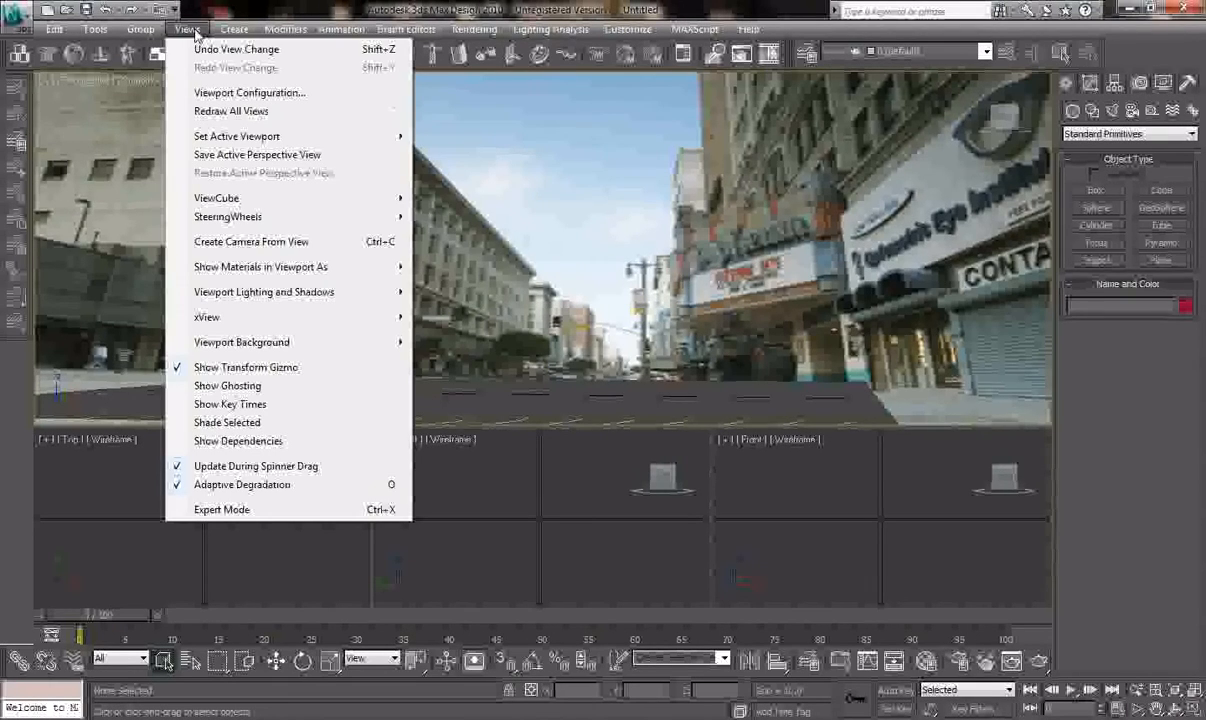
{"action": "mouse_move", "coordinate": [283, 292]}
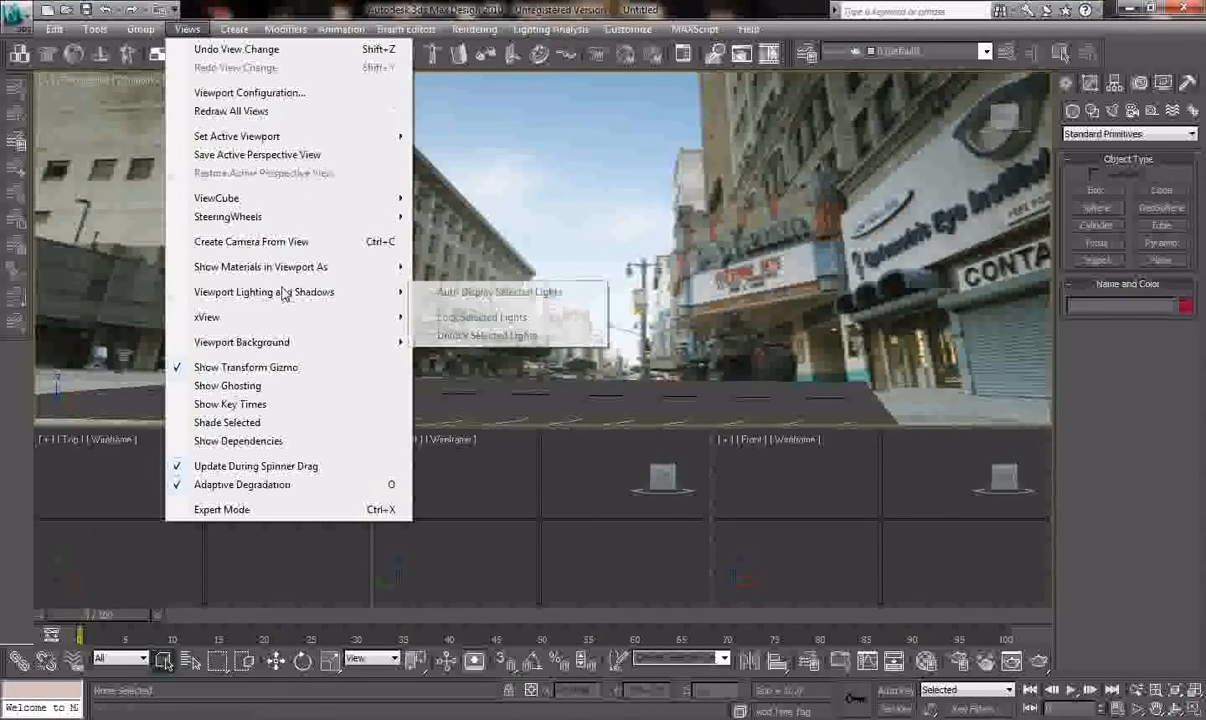
{"action": "left_click", "coordinate": [258, 241]}
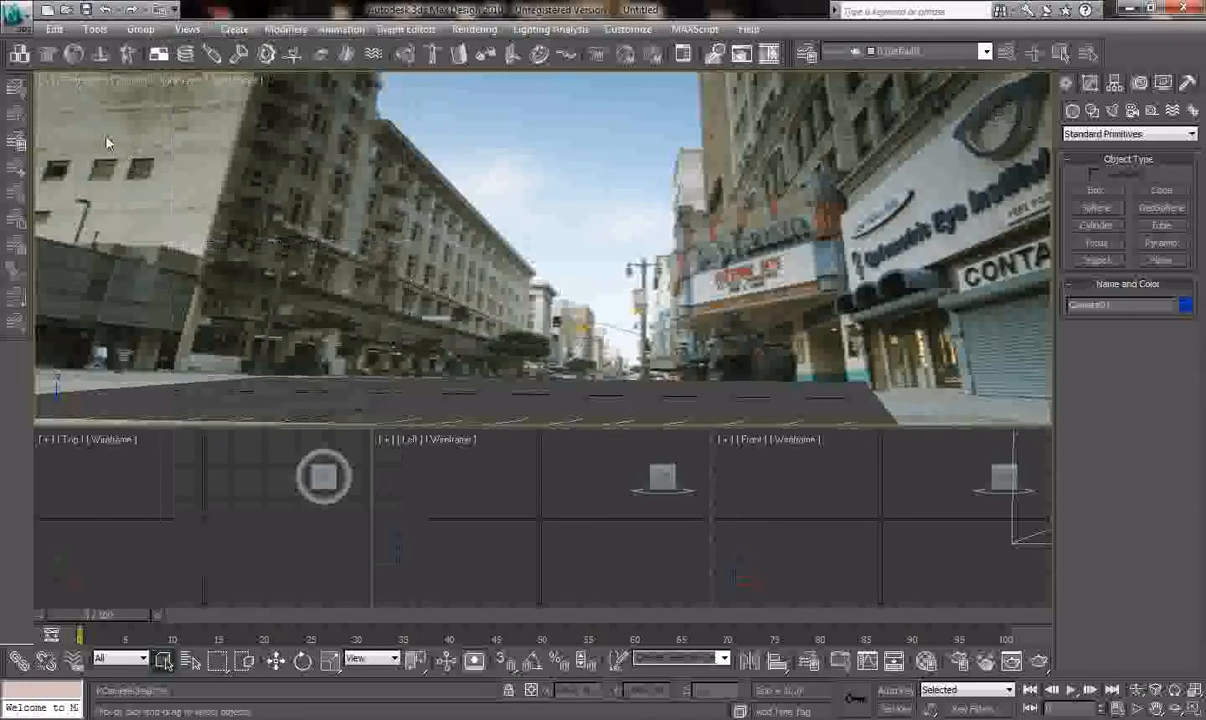
Switch the main viewport to Perspective and hide the new camera in the scene.
{"action": "left_click", "coordinate": [79, 84]}
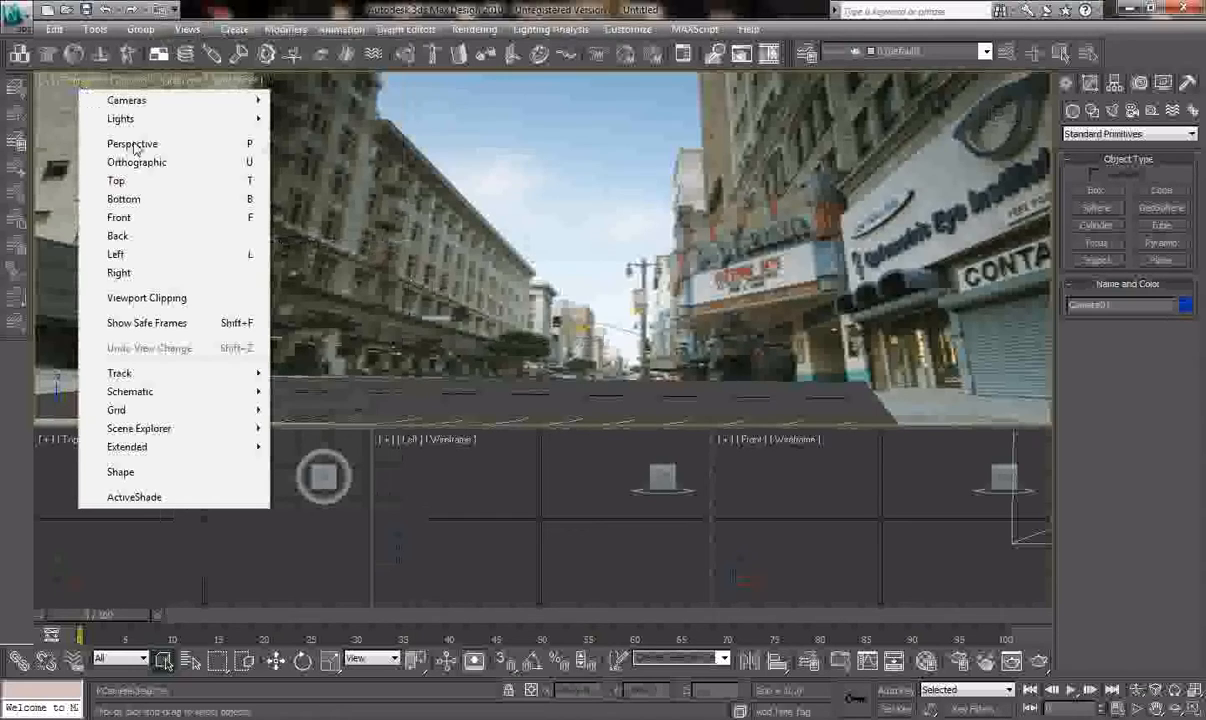
{"action": "left_click", "coordinate": [140, 146]}
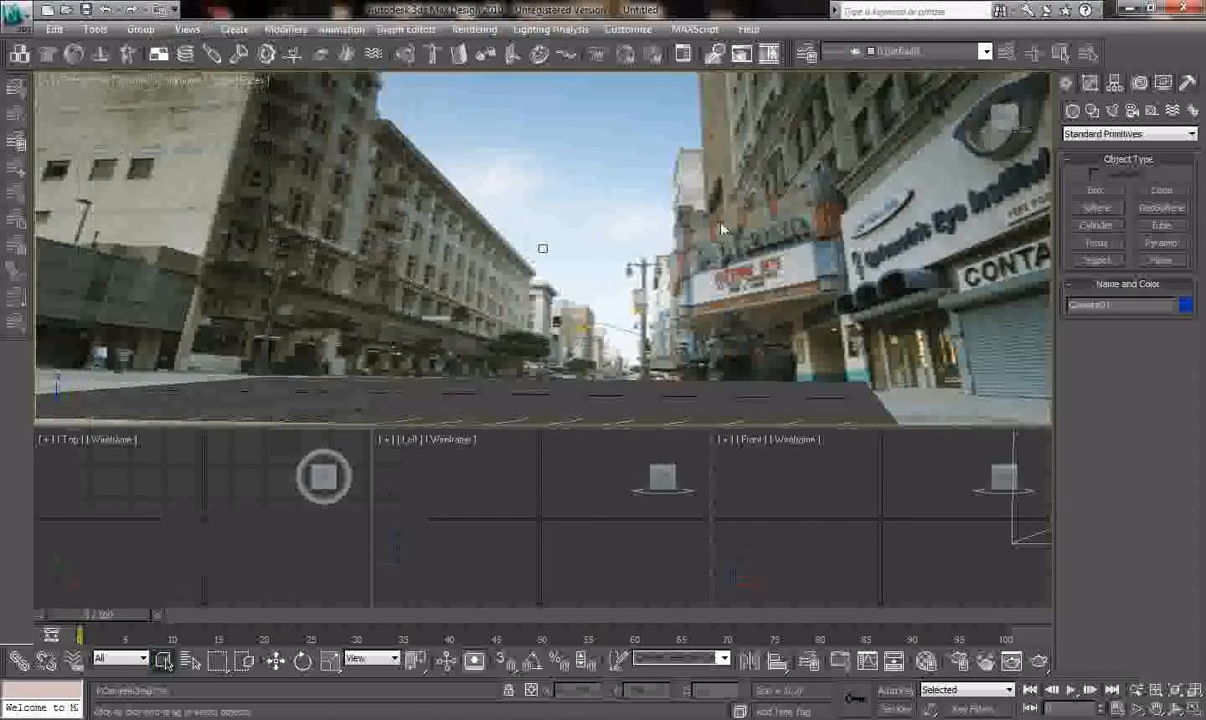
{"action": "key", "text": "Delete"}
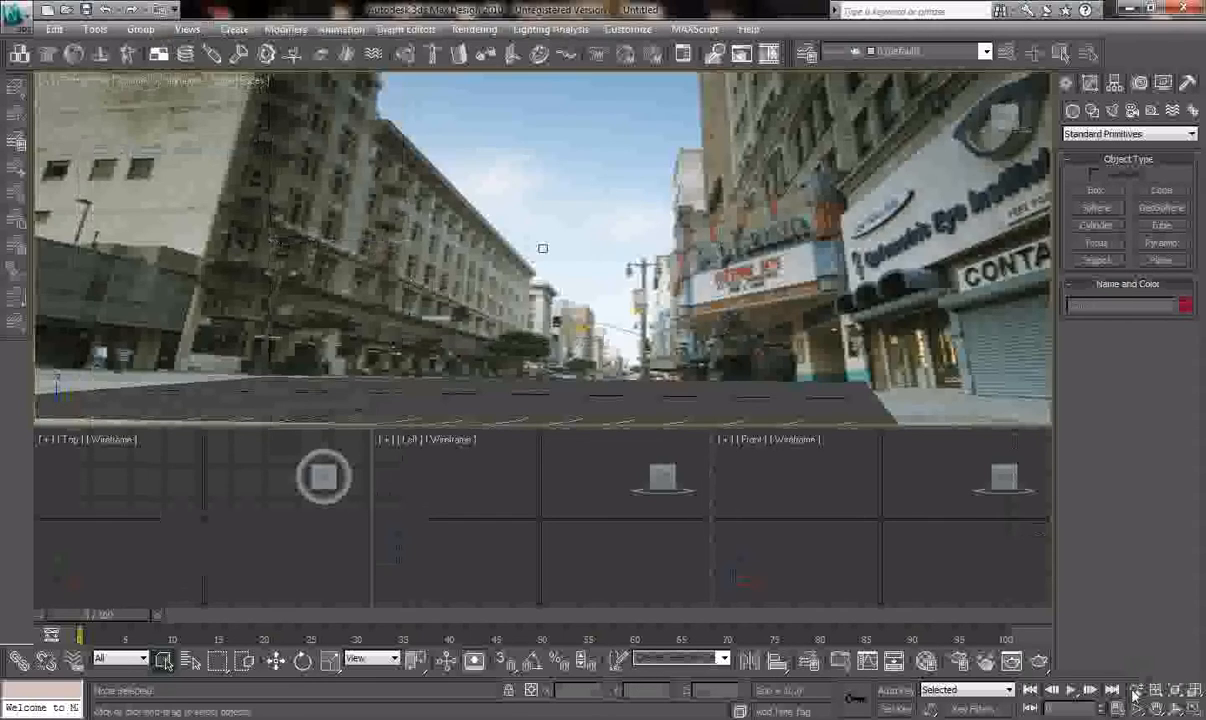
{"action": "left_click", "coordinate": [1136, 690]}
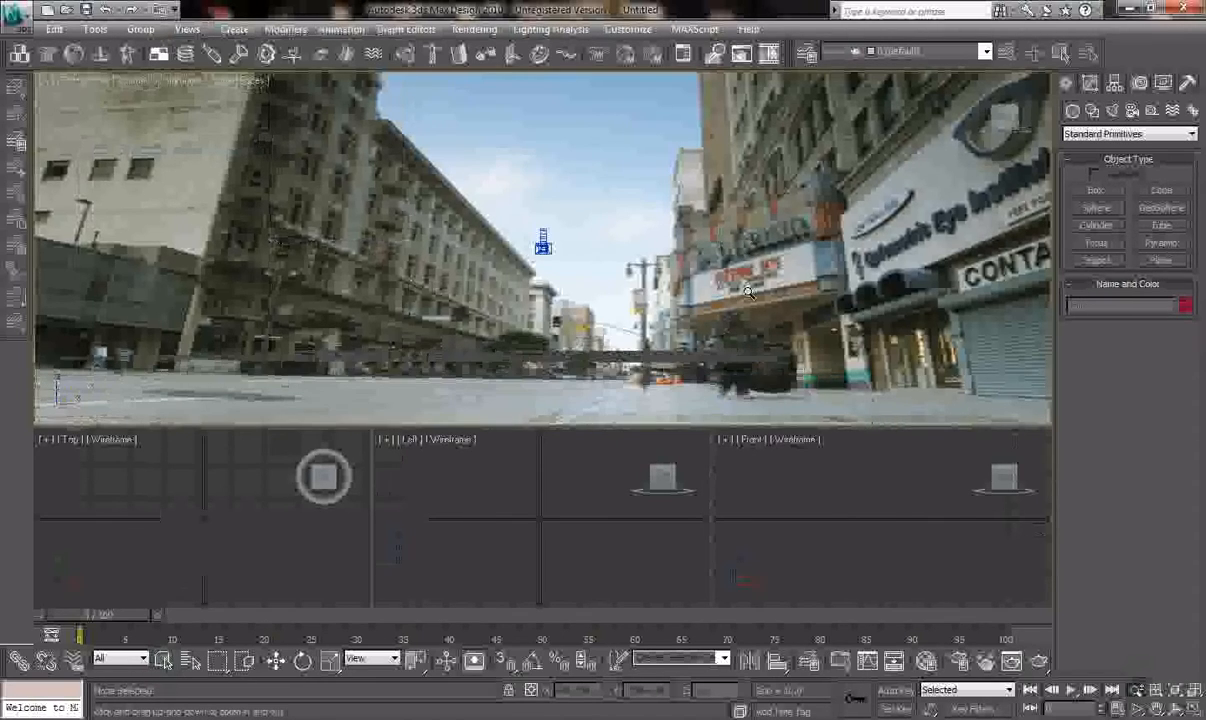
{"action": "right_click", "coordinate": [602, 246]}
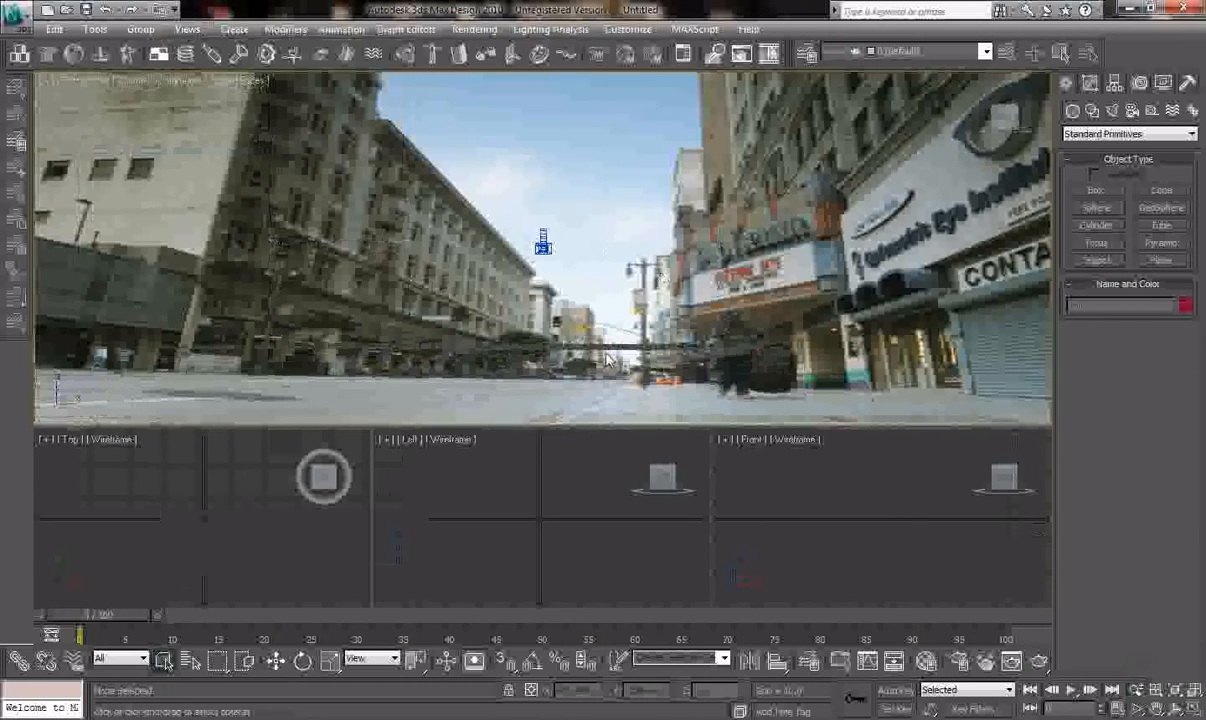
{"action": "left_click_drag", "start_coordinate": [542, 243], "coordinate": [627, 240]}
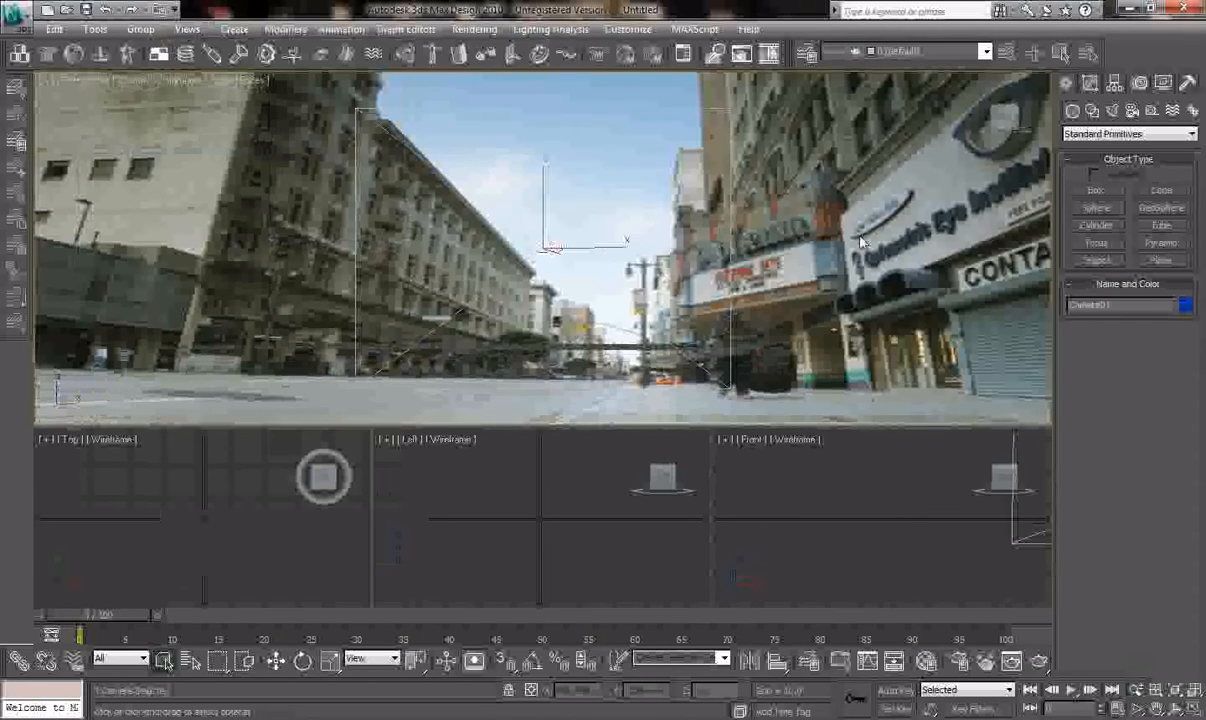
{"action": "right_click", "coordinate": [838, 176]}
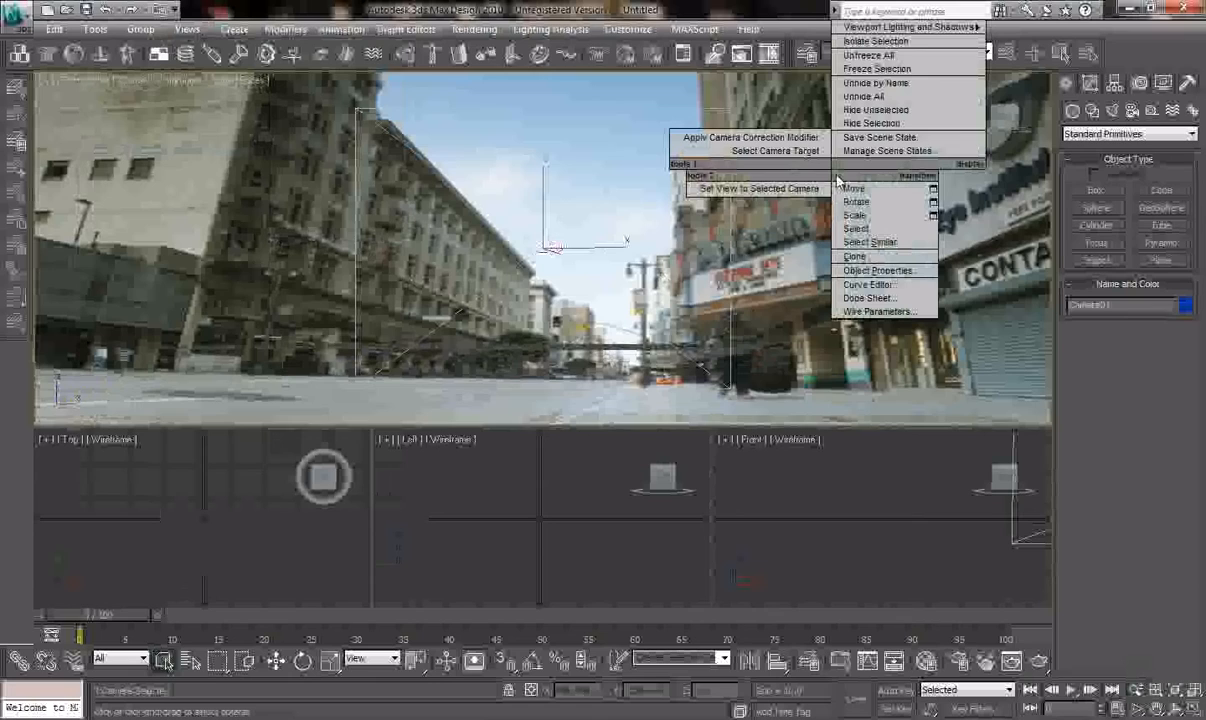
{"action": "left_click", "coordinate": [869, 123]}
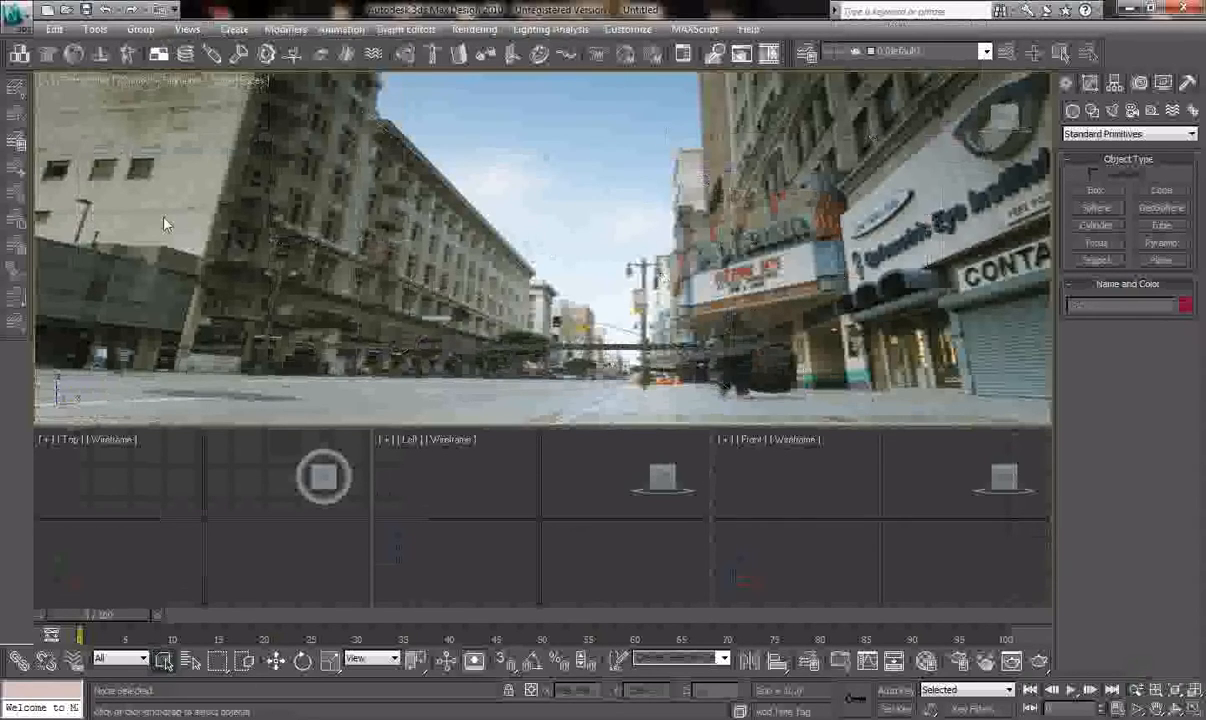
Set the main viewport to look through Camera01.
{"action": "left_click", "coordinate": [84, 80]}
{"action": "mouse_move", "coordinate": [148, 102]}
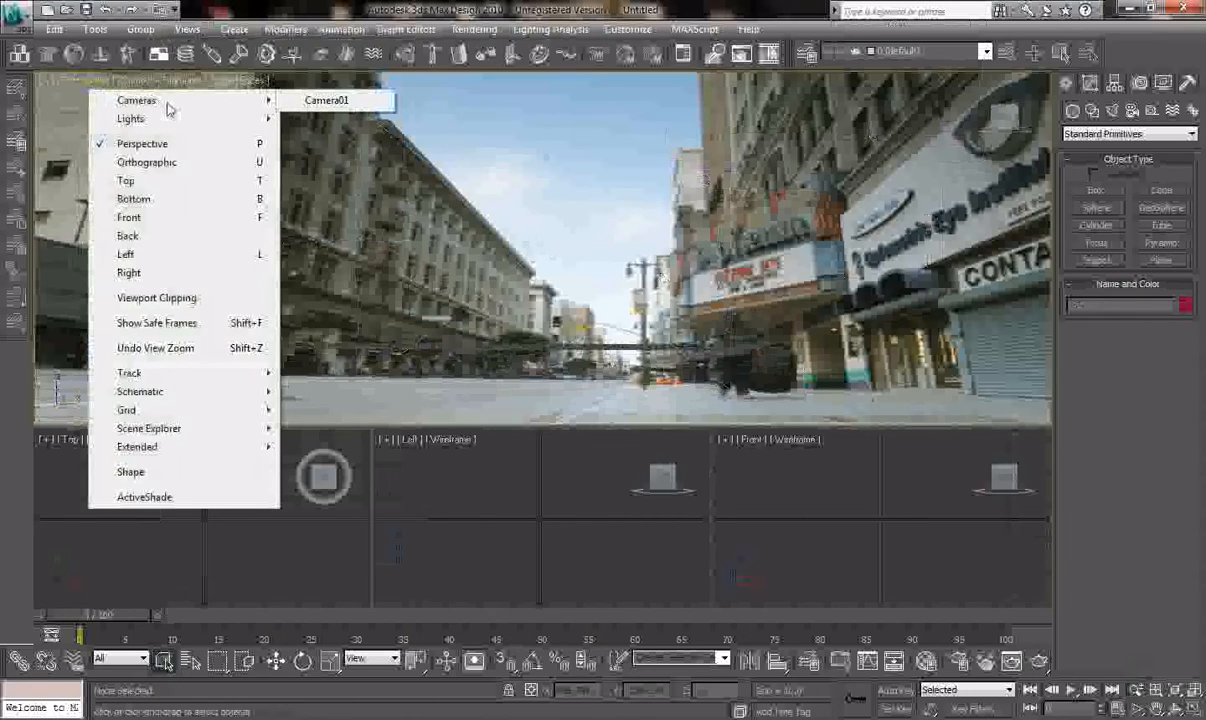
{"action": "left_click", "coordinate": [313, 102]}
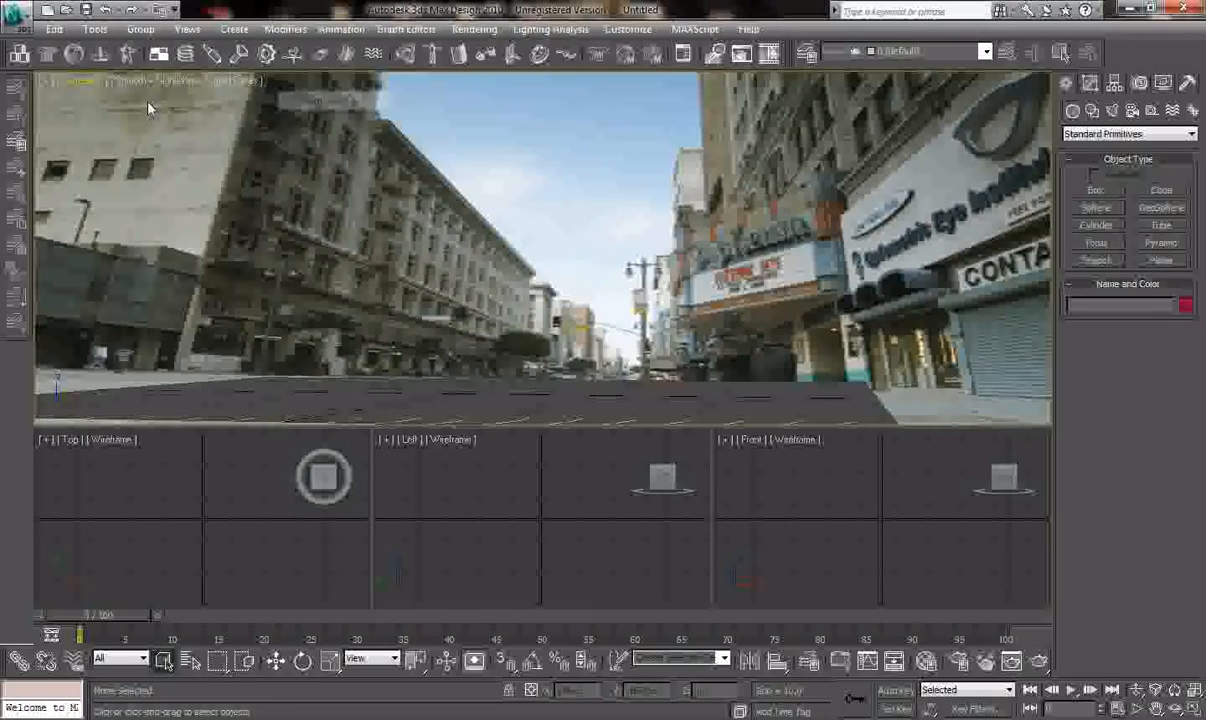
Switch the main viewport back to Perspective and orient it so the ground grid is seen from slightly above.
{"action": "left_click", "coordinate": [87, 84]}
{"action": "left_click", "coordinate": [127, 144]}
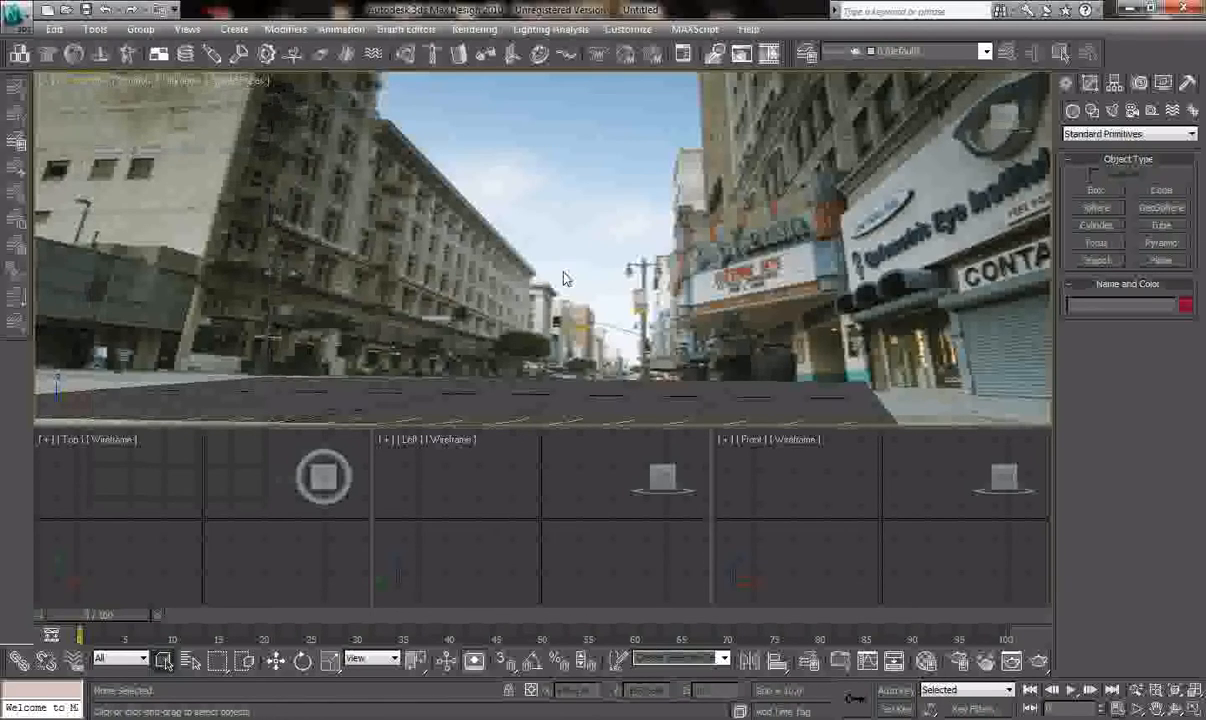
{"action": "left_click", "coordinate": [1175, 707]}
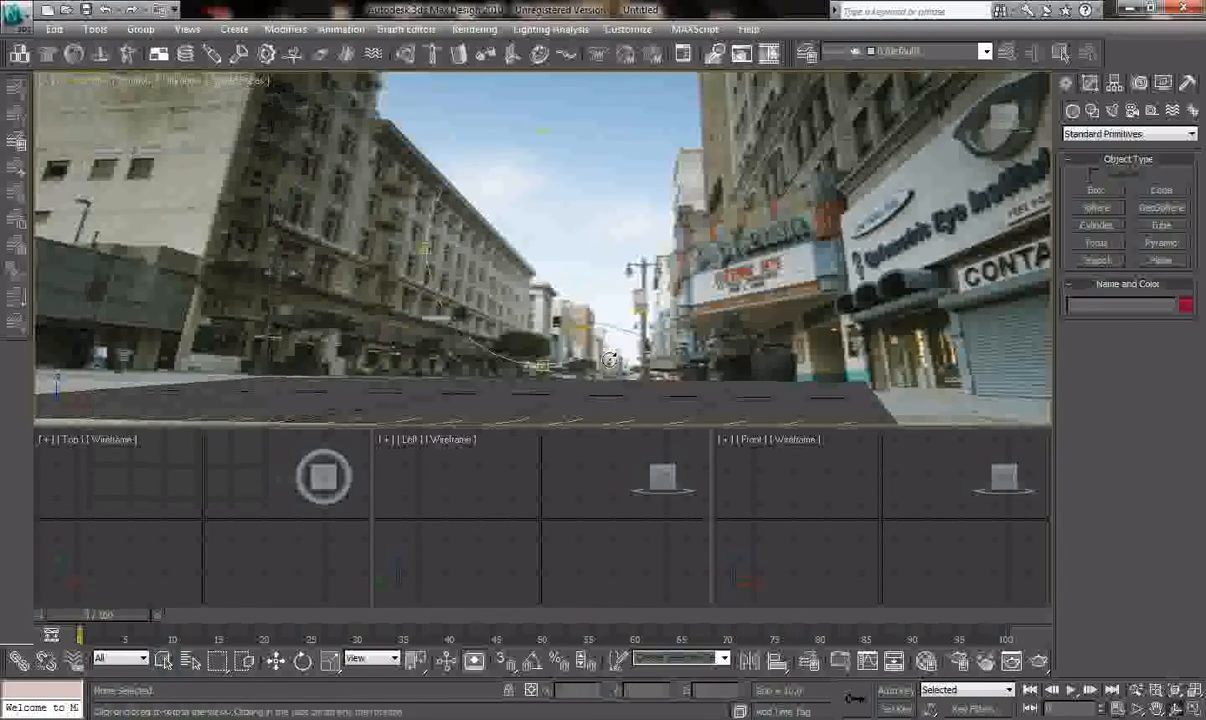
{"action": "left_click_drag", "start_coordinate": [608, 360], "coordinate": [549, 315]}
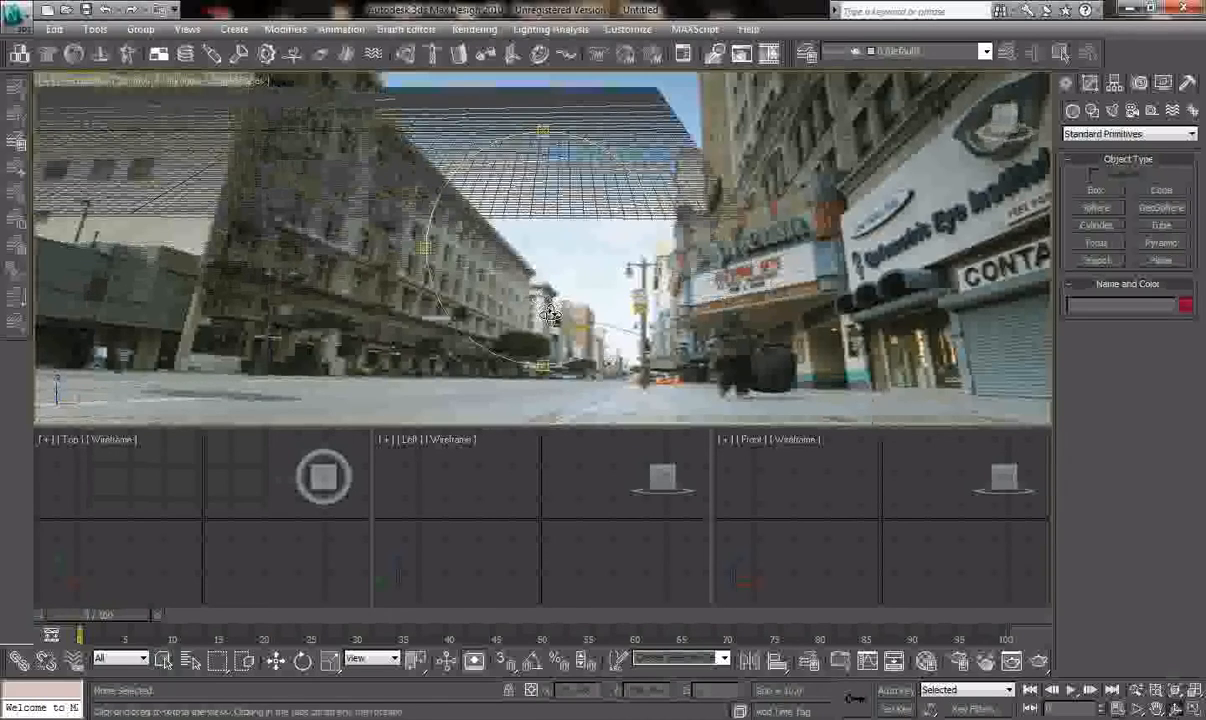
{"action": "left_click", "coordinate": [1157, 708]}
{"action": "left_click_drag", "start_coordinate": [652, 212], "coordinate": [802, 270]}
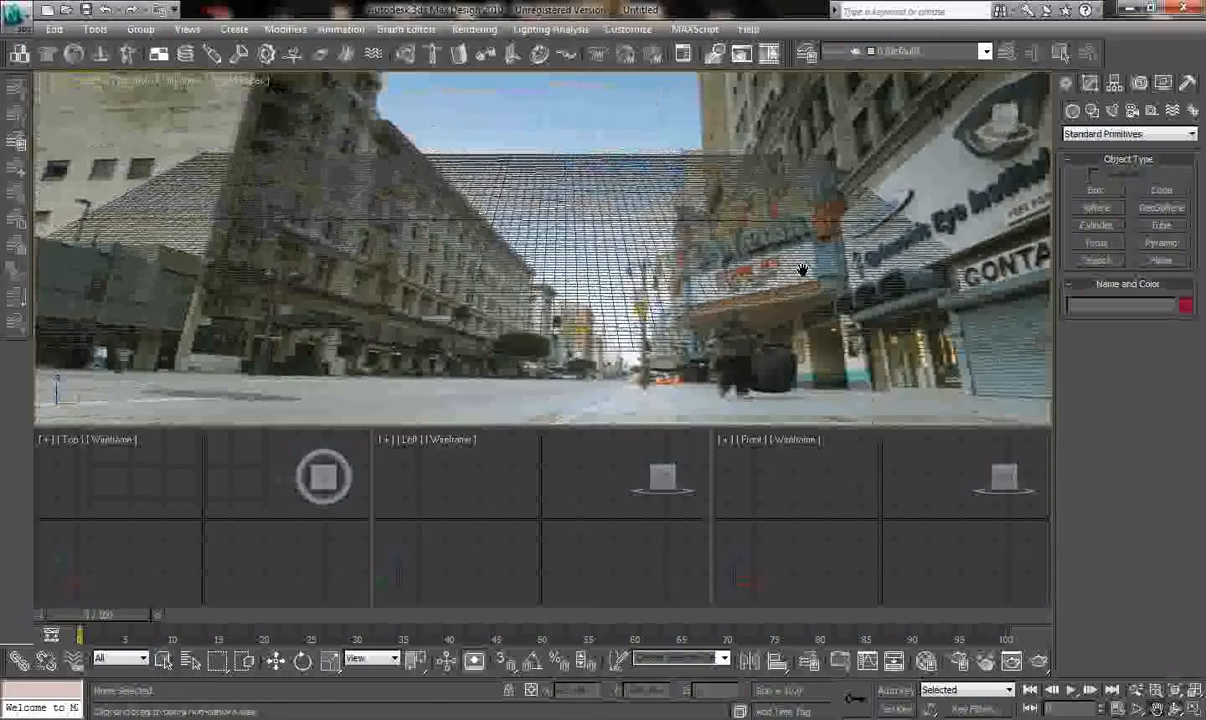
{"action": "left_click_drag", "start_coordinate": [557, 172], "coordinate": [540, 168]}
Turn off the background image display in the Perspective viewport.
{"action": "left_click", "coordinate": [186, 30]}
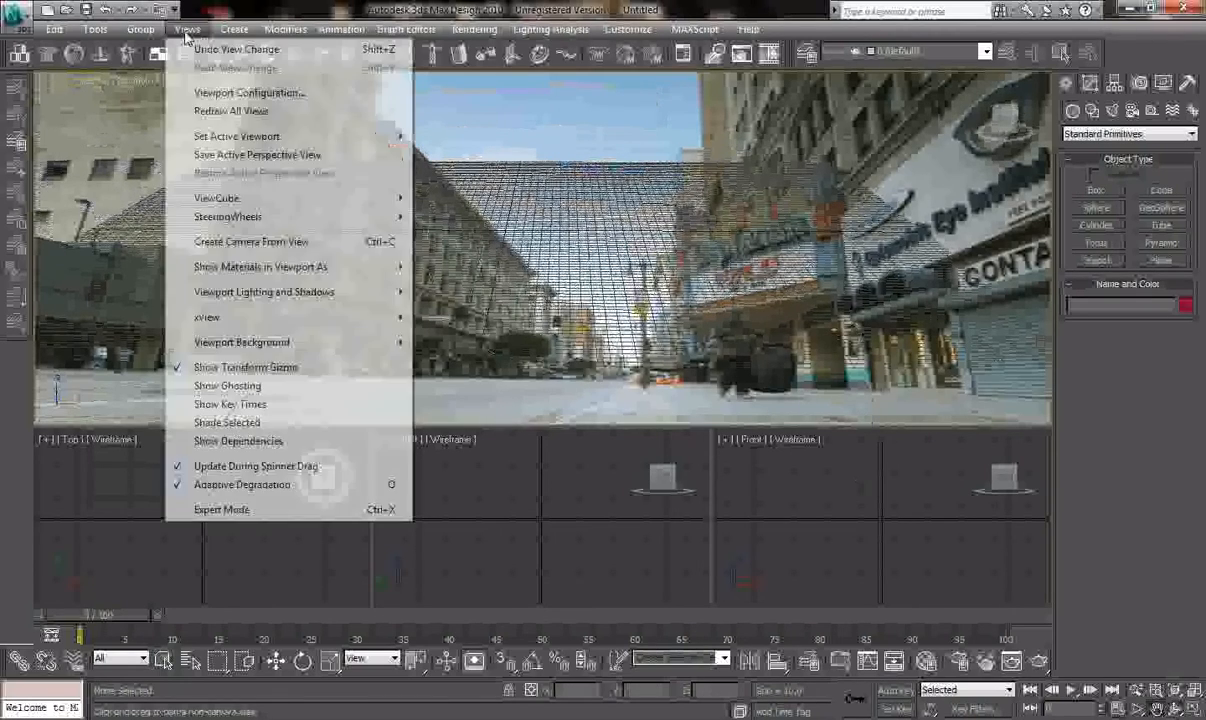
{"action": "mouse_move", "coordinate": [331, 345]}
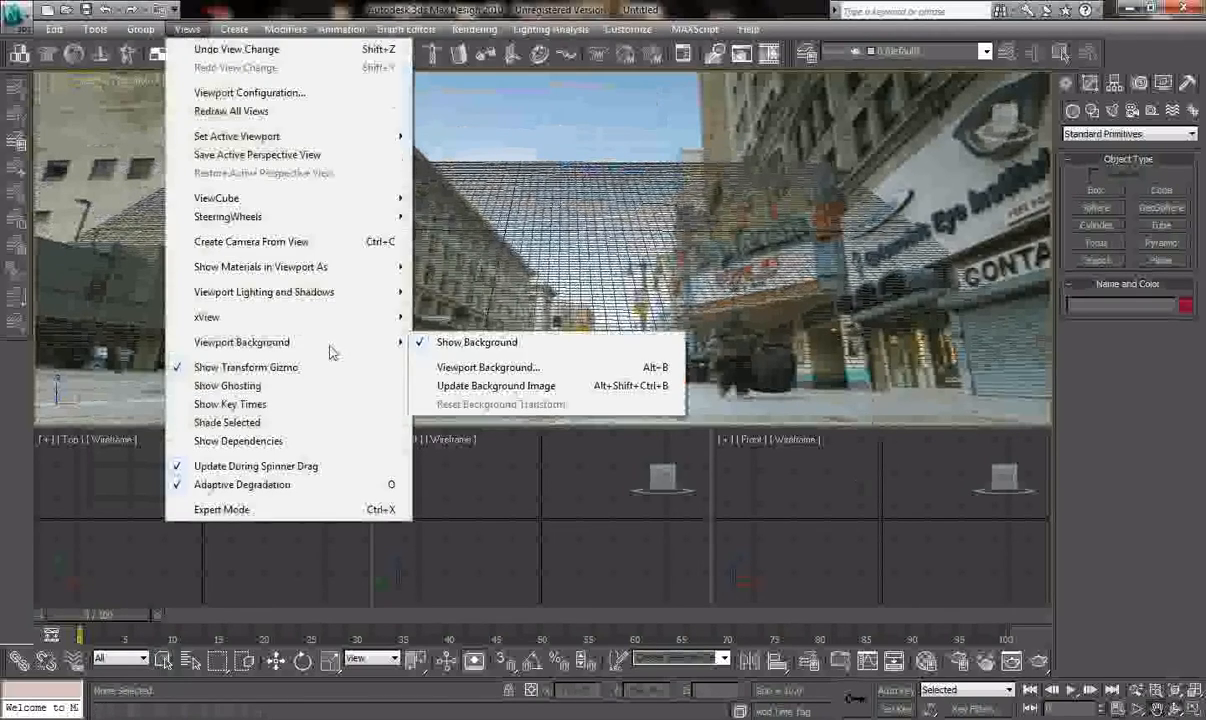
{"action": "left_click", "coordinate": [467, 345]}
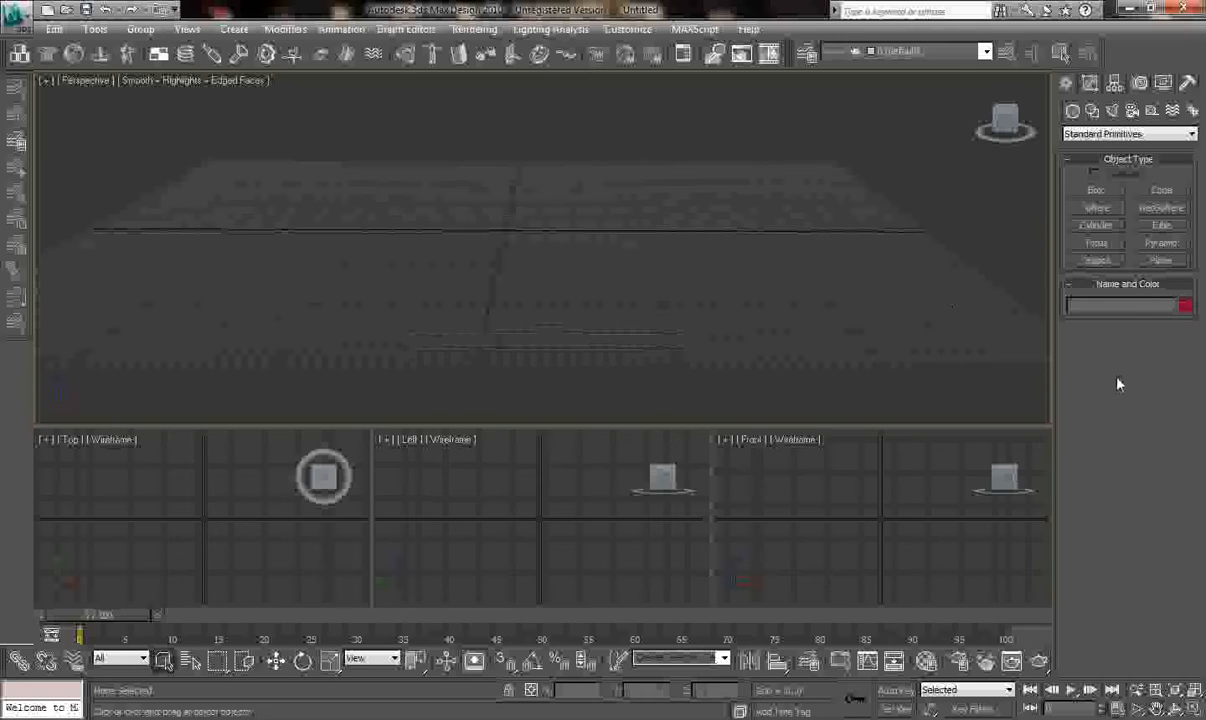
Create a Text spline with the default MAX Text wording in the Front viewport.
{"action": "left_click", "coordinate": [1092, 110]}
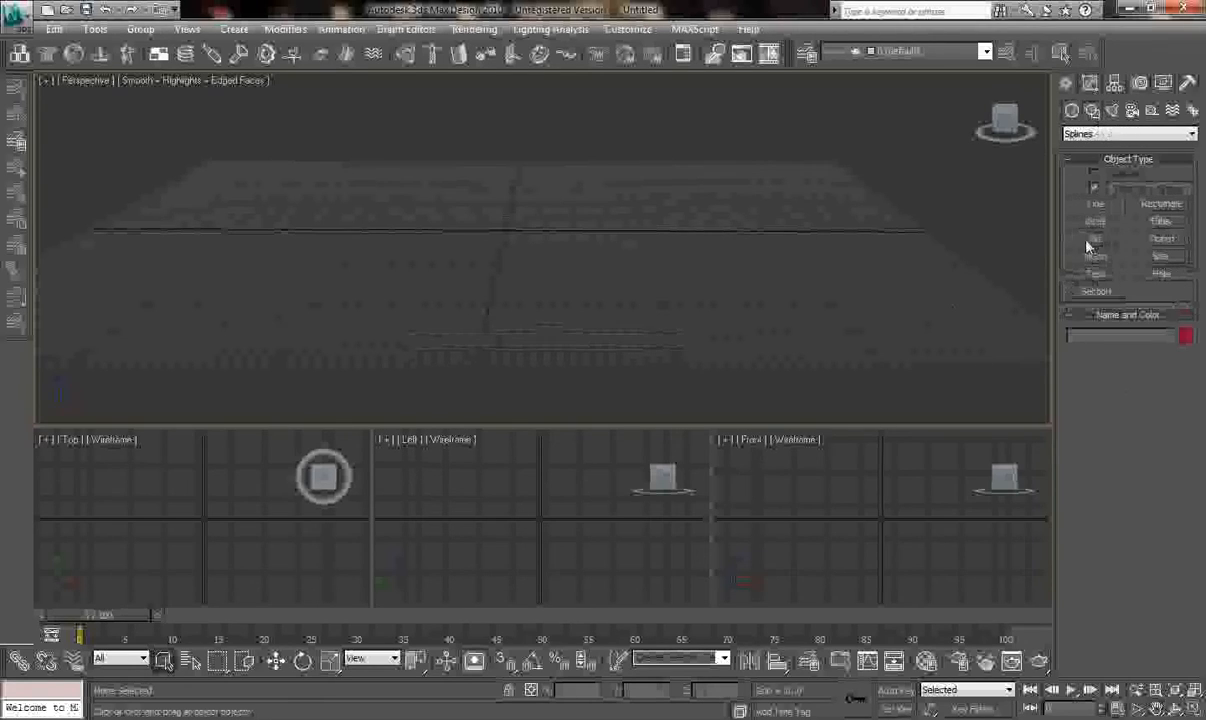
{"action": "left_click", "coordinate": [1096, 274]}
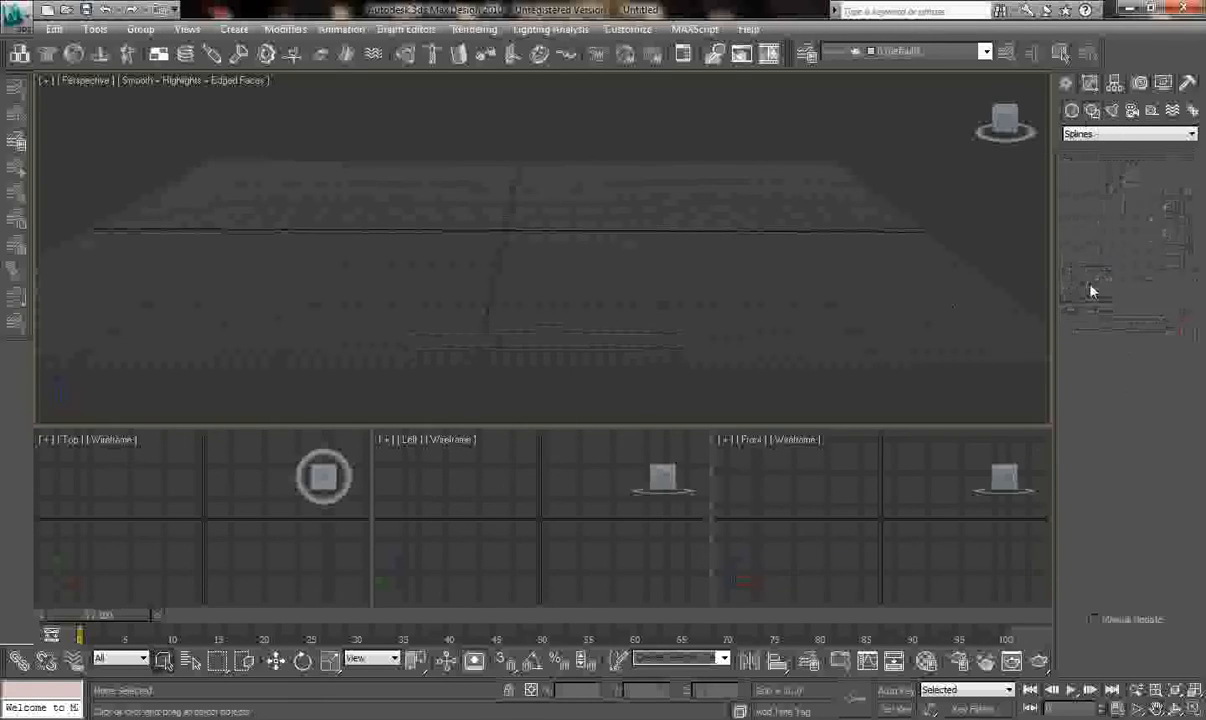
{"action": "left_click", "coordinate": [775, 500]}
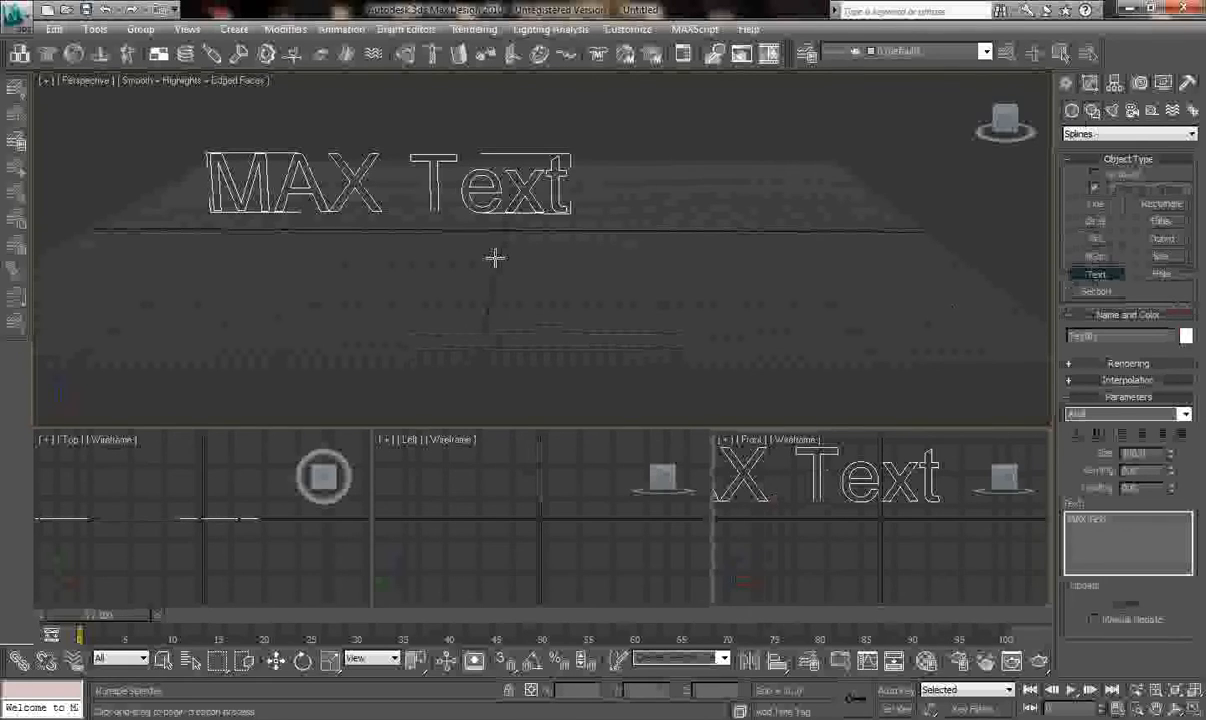
Apply a Bevel modifier to the text spline.
{"action": "left_click", "coordinate": [1089, 83]}
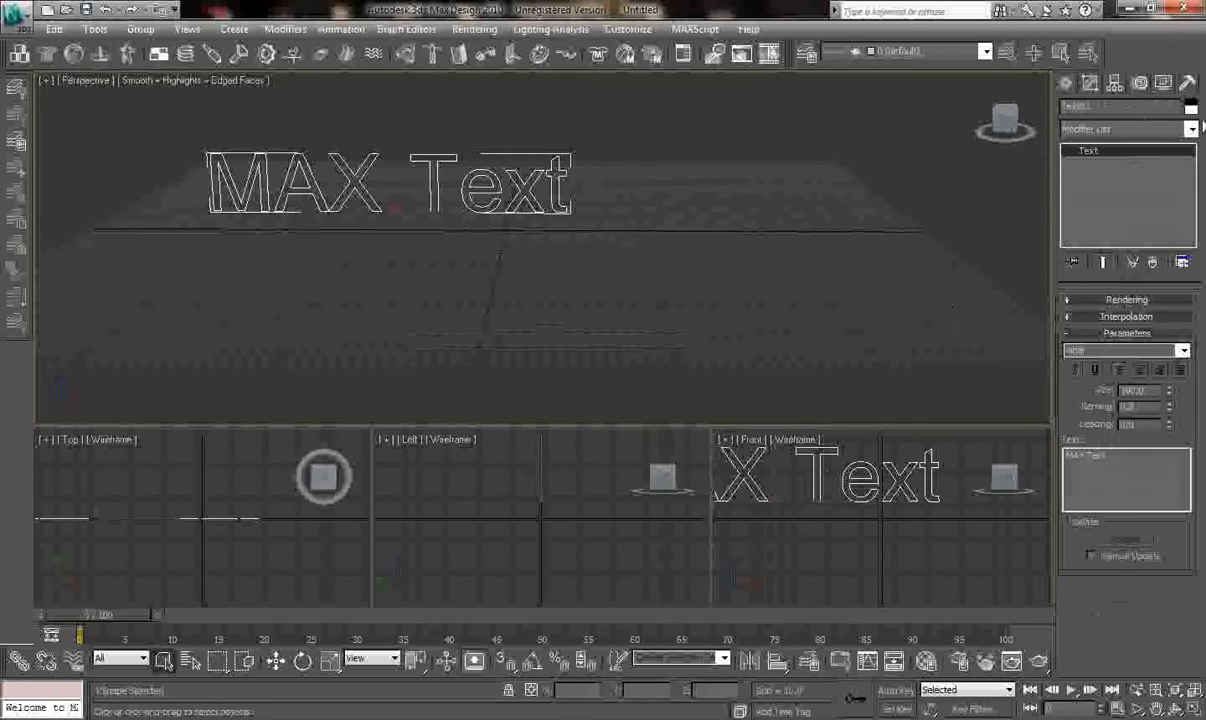
{"action": "left_click", "coordinate": [1191, 129]}
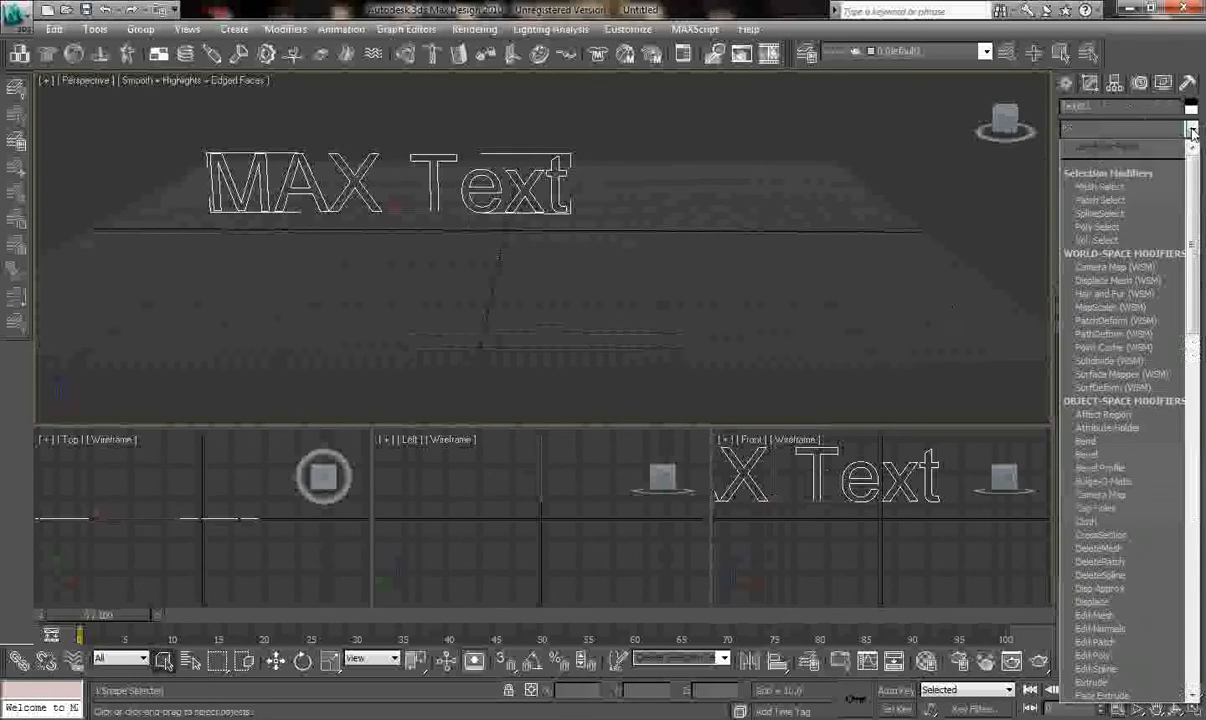
{"action": "scroll", "coordinate": [1150, 390], "scroll_direction": "down", "scroll_amount": 10}
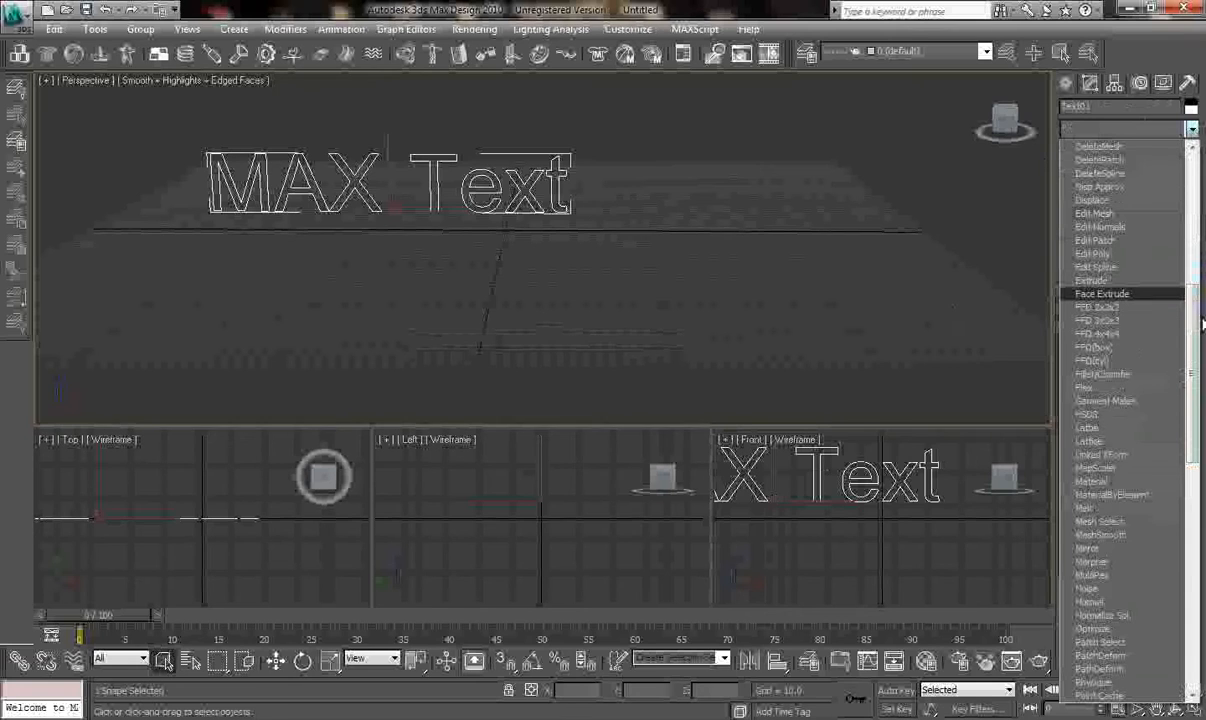
{"action": "left_click_drag", "start_coordinate": [1192, 316], "coordinate": [1203, 252]}
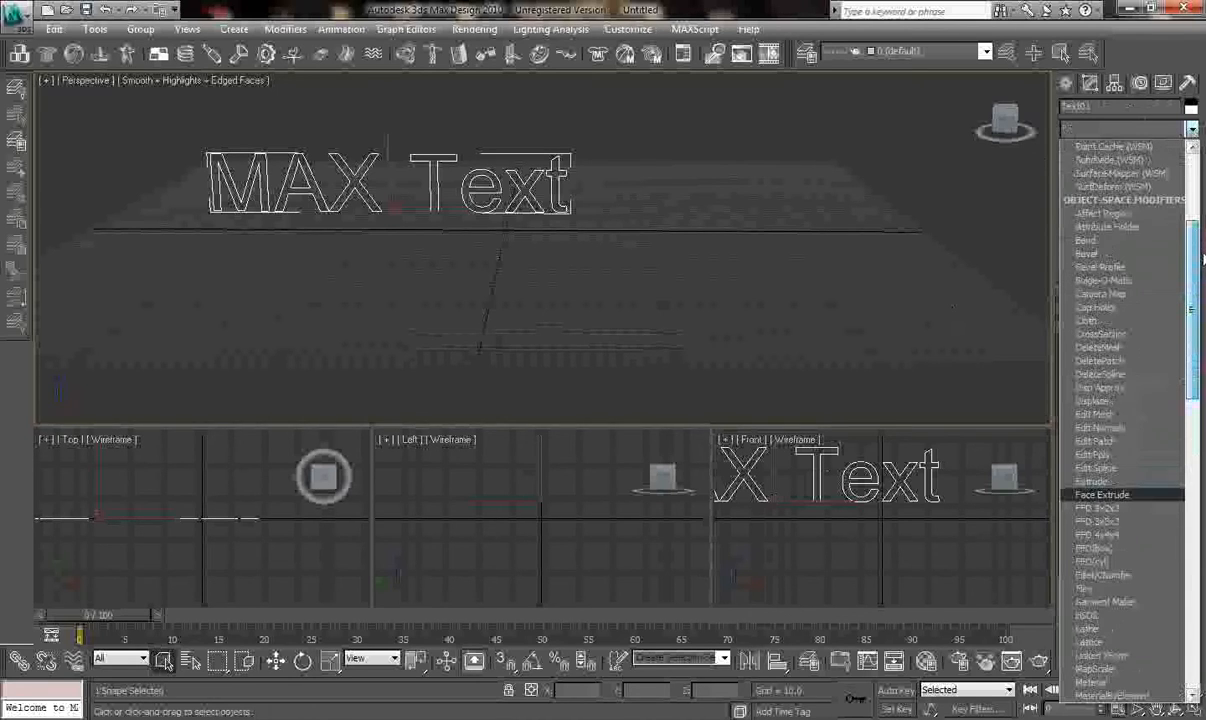
{"action": "left_click", "coordinate": [1100, 251]}
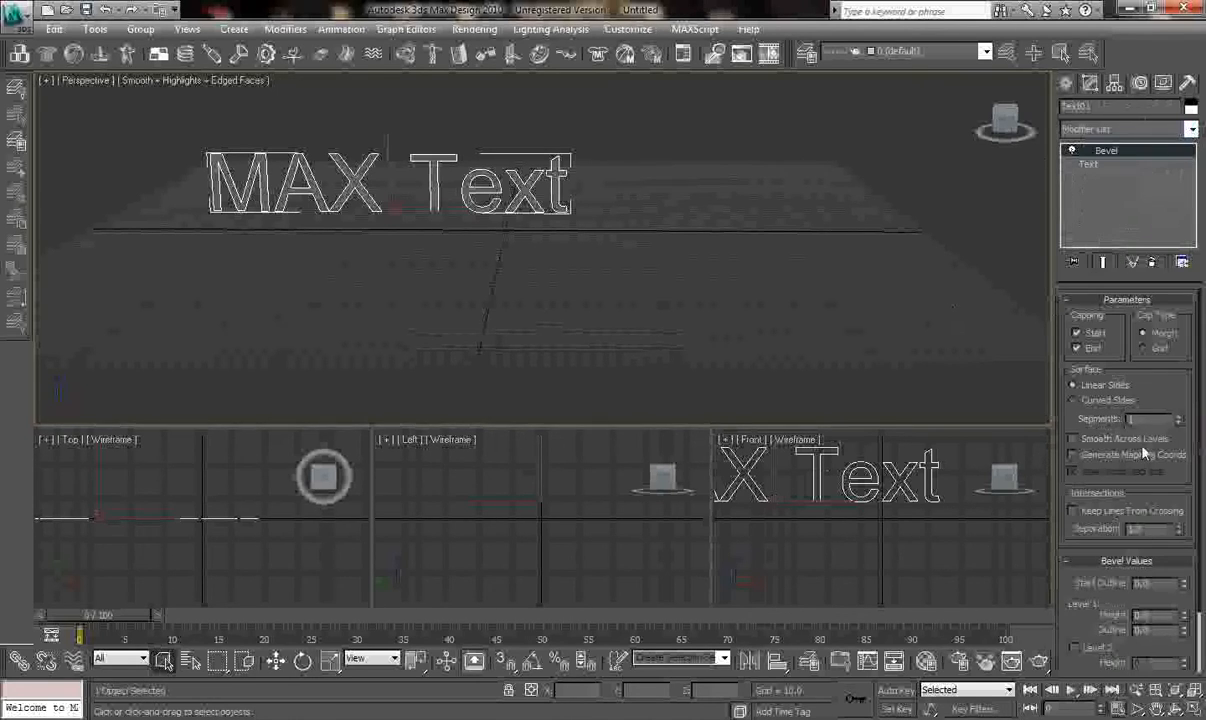
Set the Bevel Level 1 height to 33 and enable Level 2 with height 10.5 and a small negative outline.
{"action": "left_click_drag", "start_coordinate": [1098, 586], "coordinate": [1093, 460]}
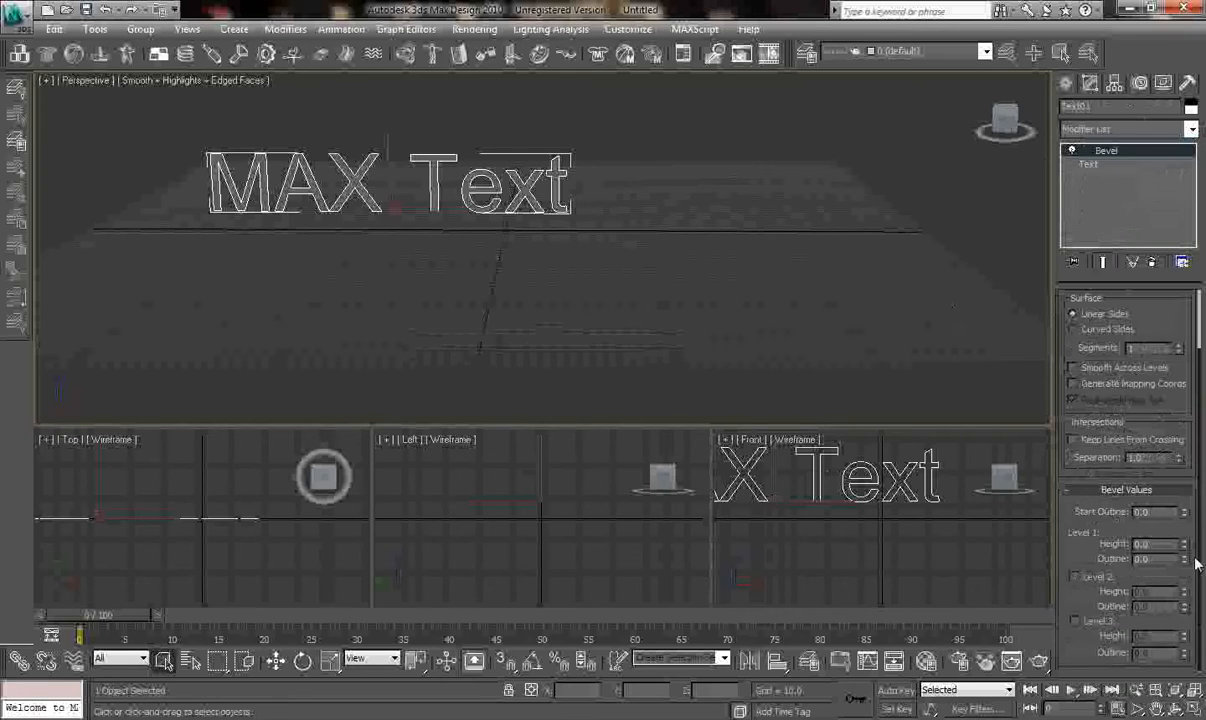
{"action": "left_click_drag", "start_coordinate": [1183, 546], "coordinate": [1168, 496]}
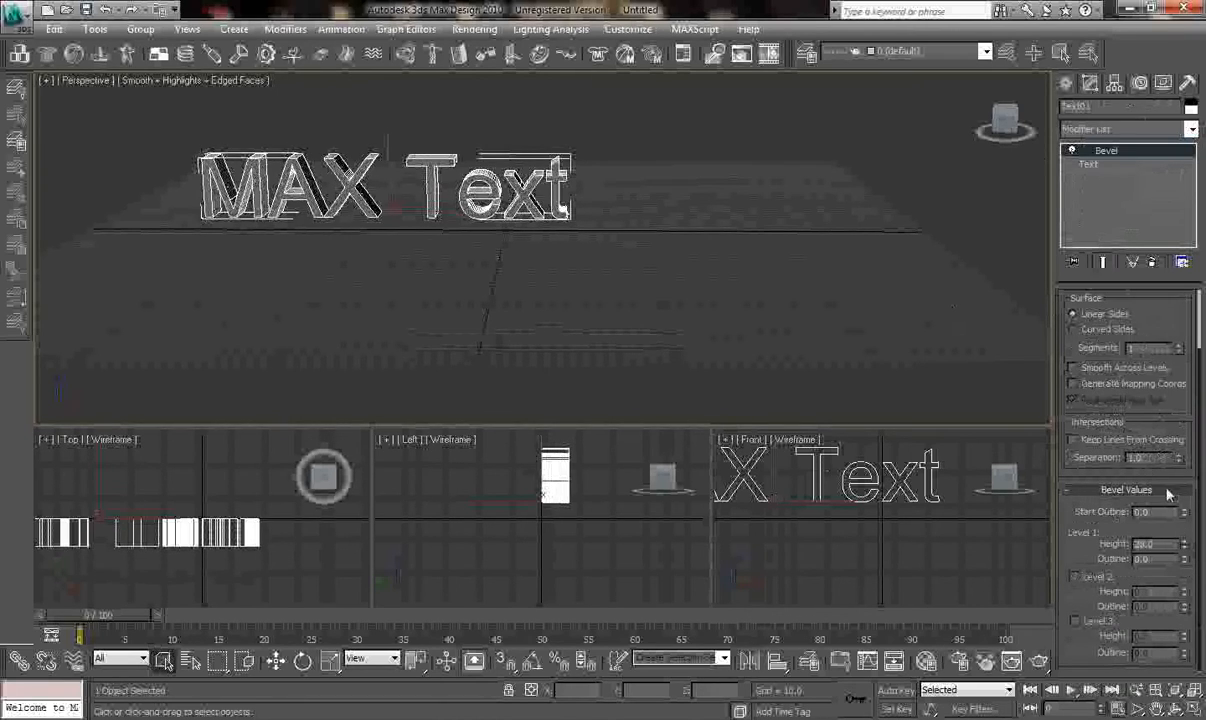
{"action": "left_click", "coordinate": [1075, 578]}
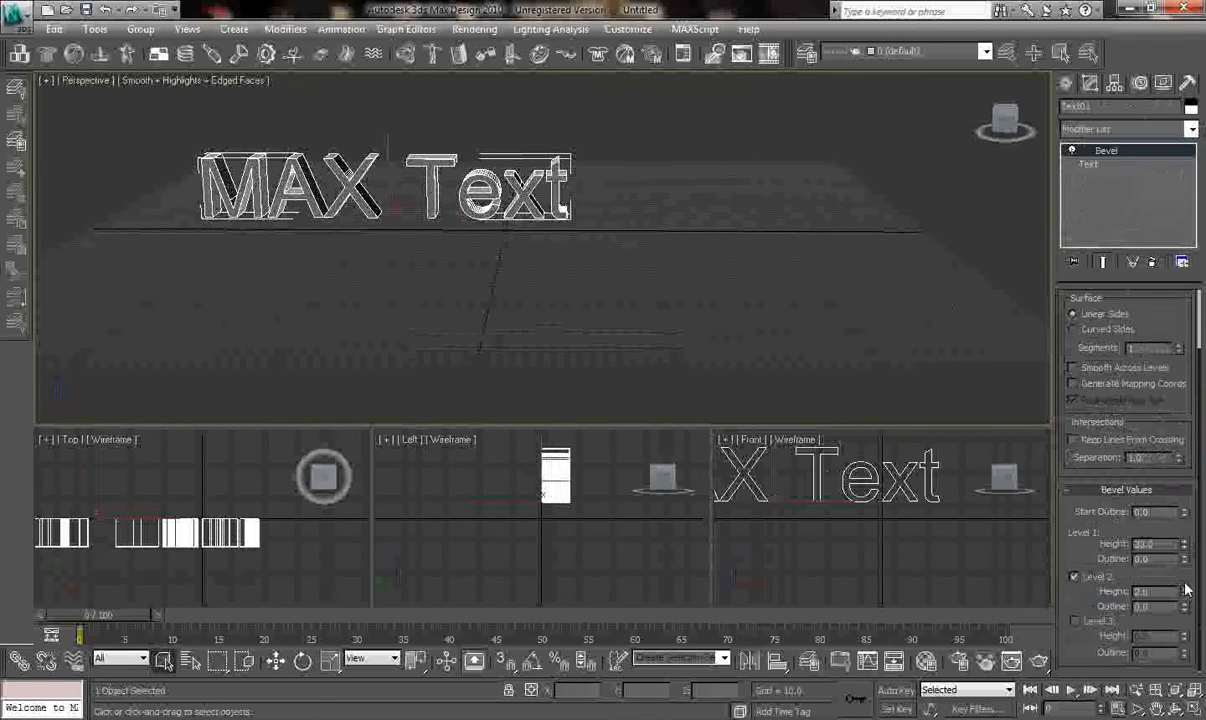
{"action": "left_click_drag", "start_coordinate": [1185, 589], "coordinate": [1184, 564]}
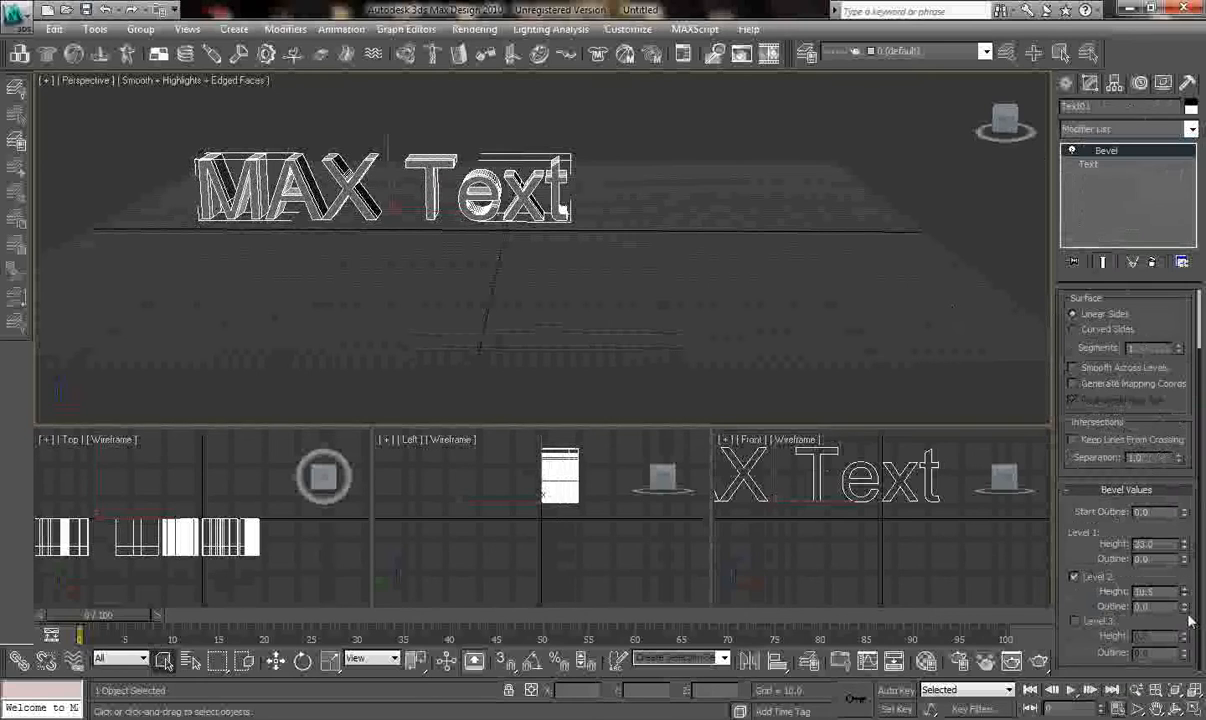
{"action": "left_click_drag", "start_coordinate": [1188, 608], "coordinate": [1184, 606]}
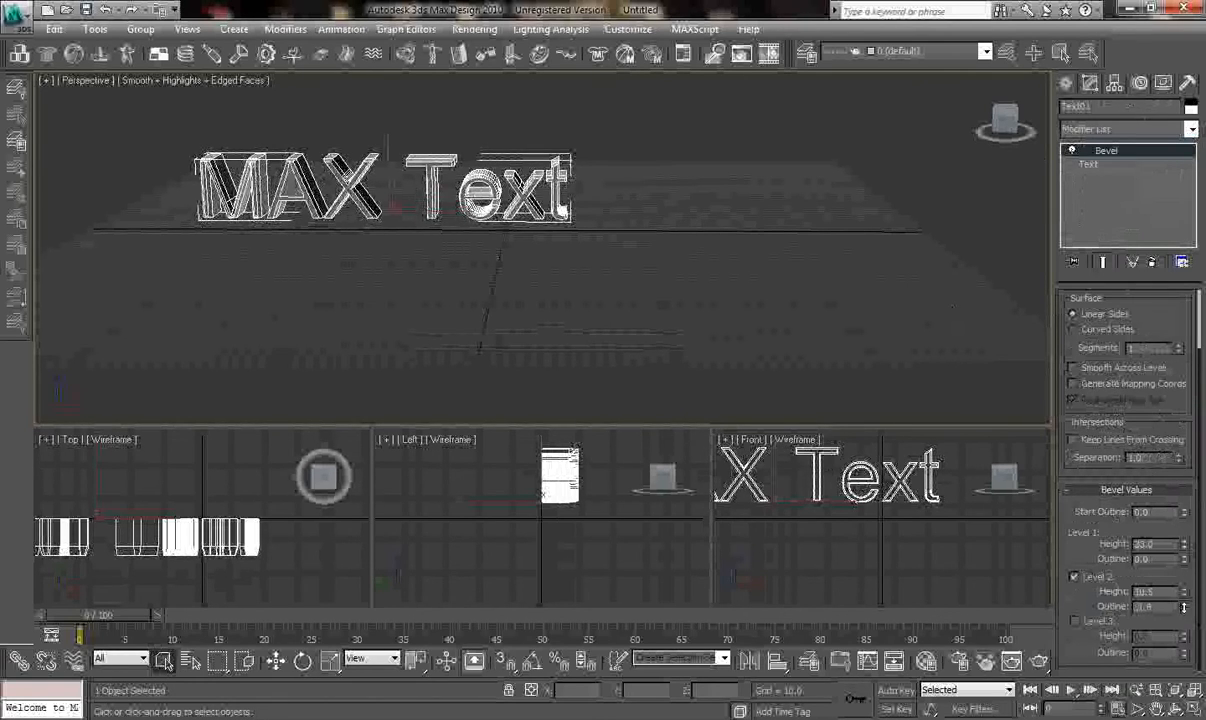
{"action": "left_click", "coordinate": [802, 264]}
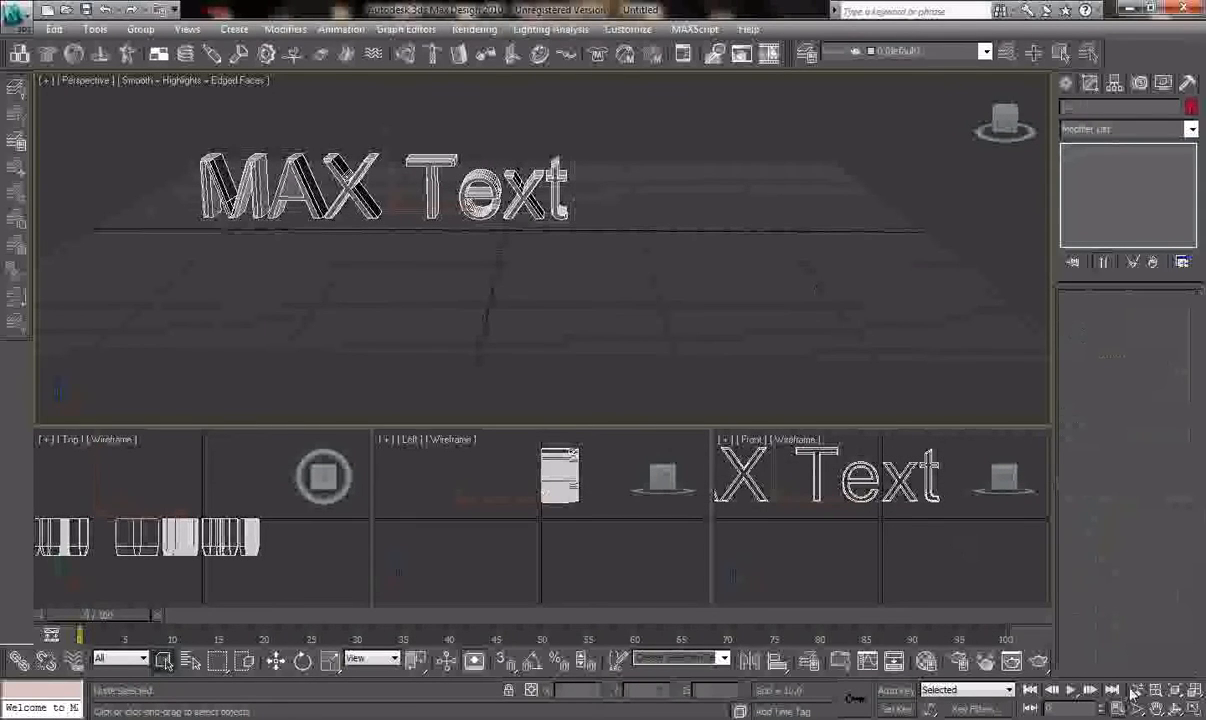
Change the wording of the beveled text object to FEJ LIGHT at its base Text level.
{"action": "left_click", "coordinate": [1134, 690]}
{"action": "left_click_drag", "start_coordinate": [663, 327], "coordinate": [659, 272]}
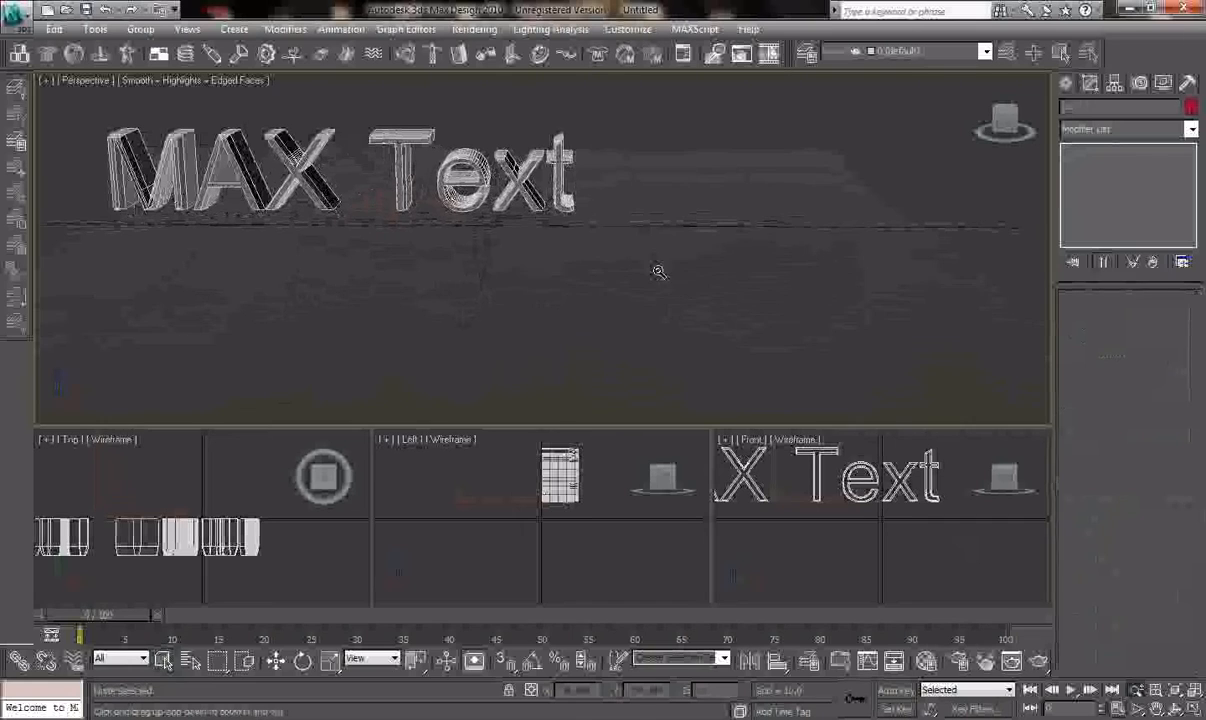
{"action": "right_click", "coordinate": [659, 272]}
{"action": "left_click", "coordinate": [218, 182]}
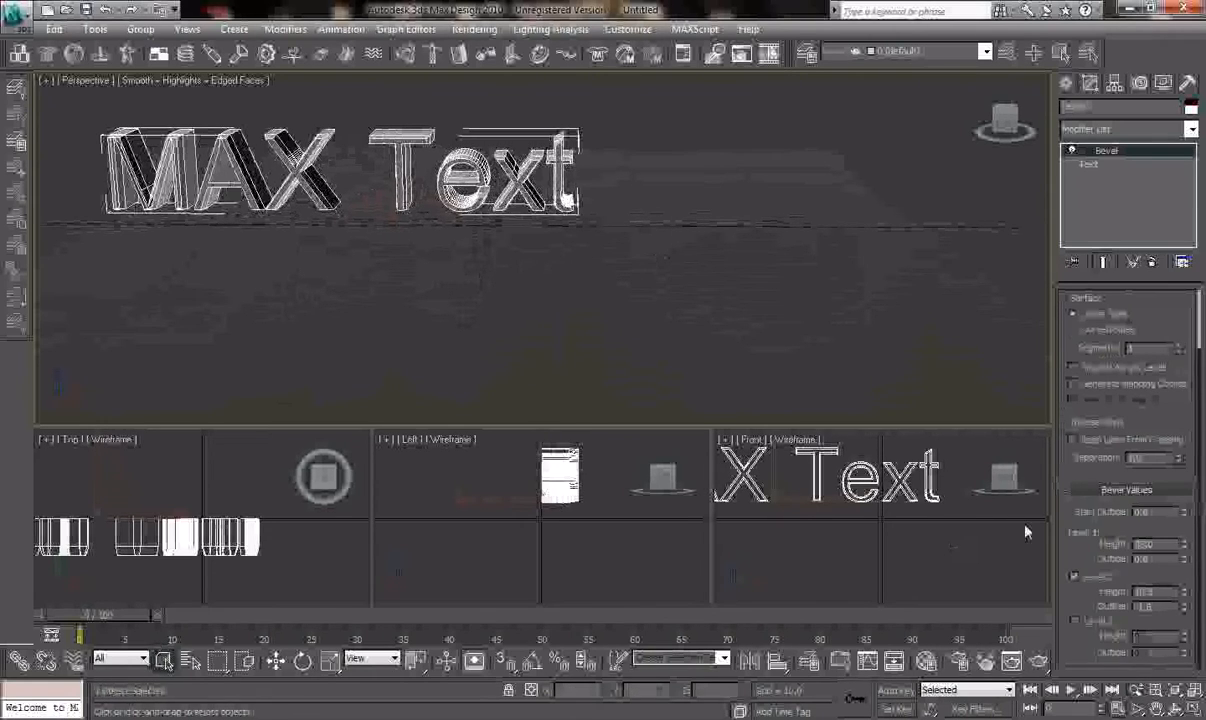
{"action": "left_click", "coordinate": [1096, 166]}
{"action": "left_click_drag", "start_coordinate": [1108, 456], "coordinate": [1063, 456]}
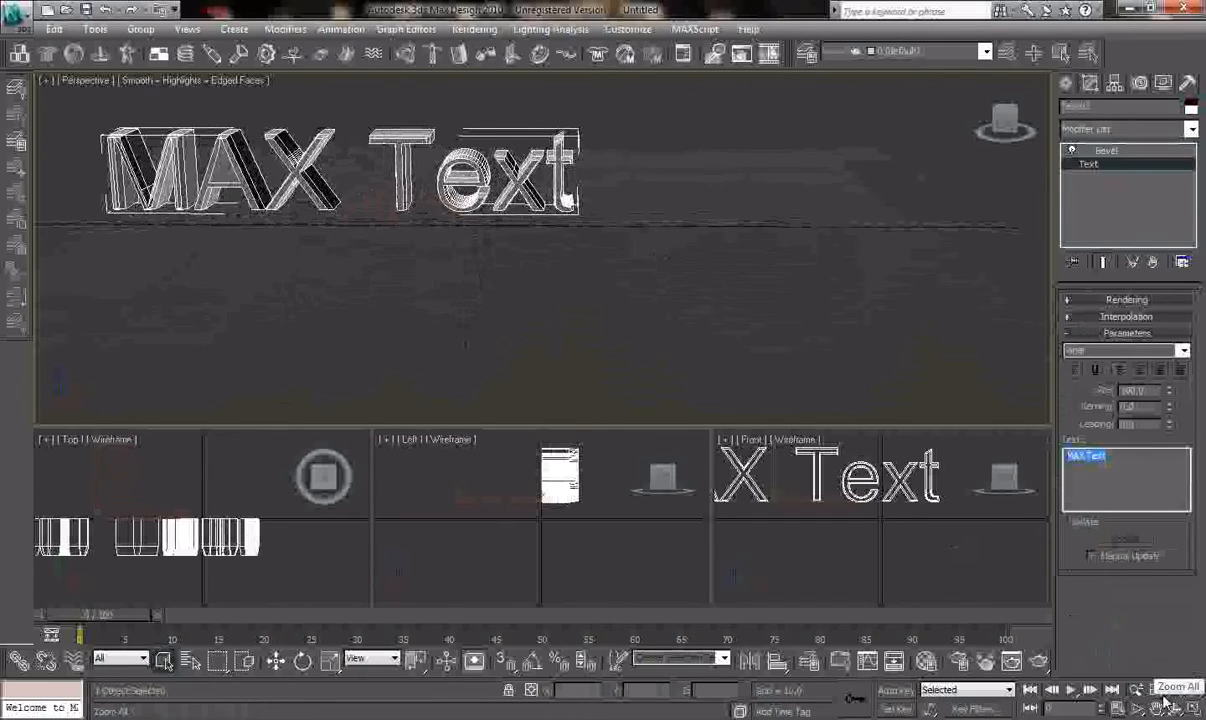
{"action": "type", "text": "FEJ LIGHT"}
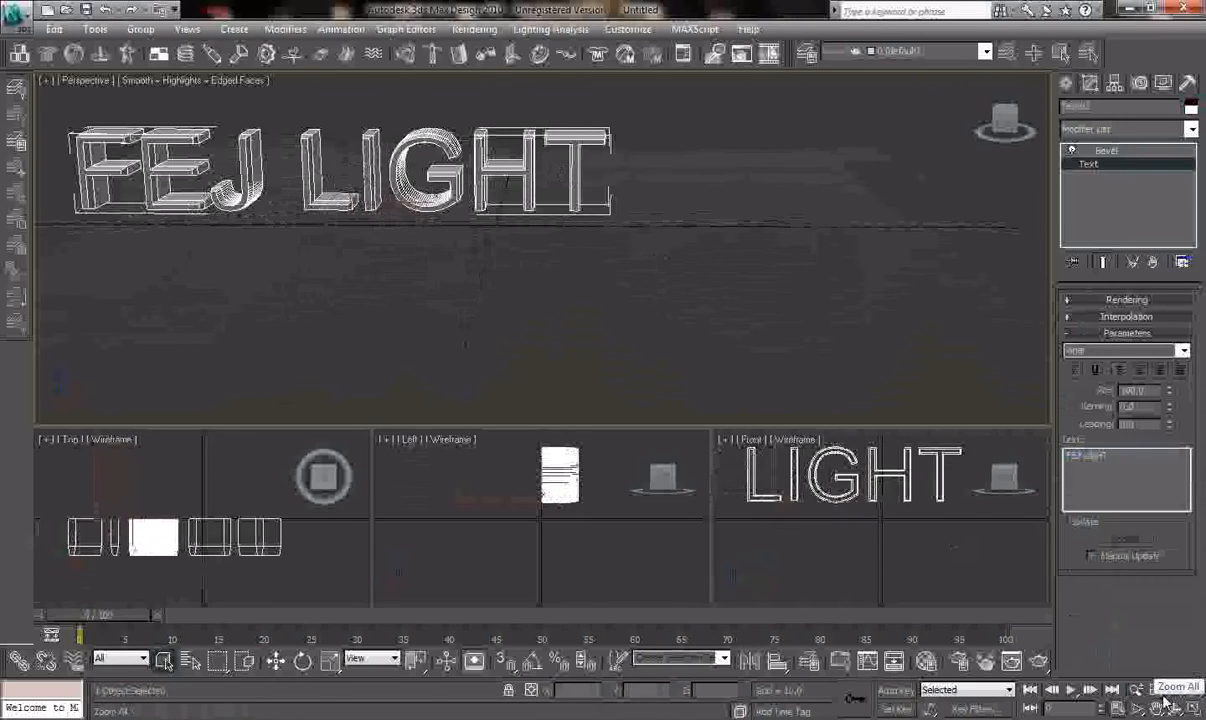
{"action": "right_click", "coordinate": [335, 208]}
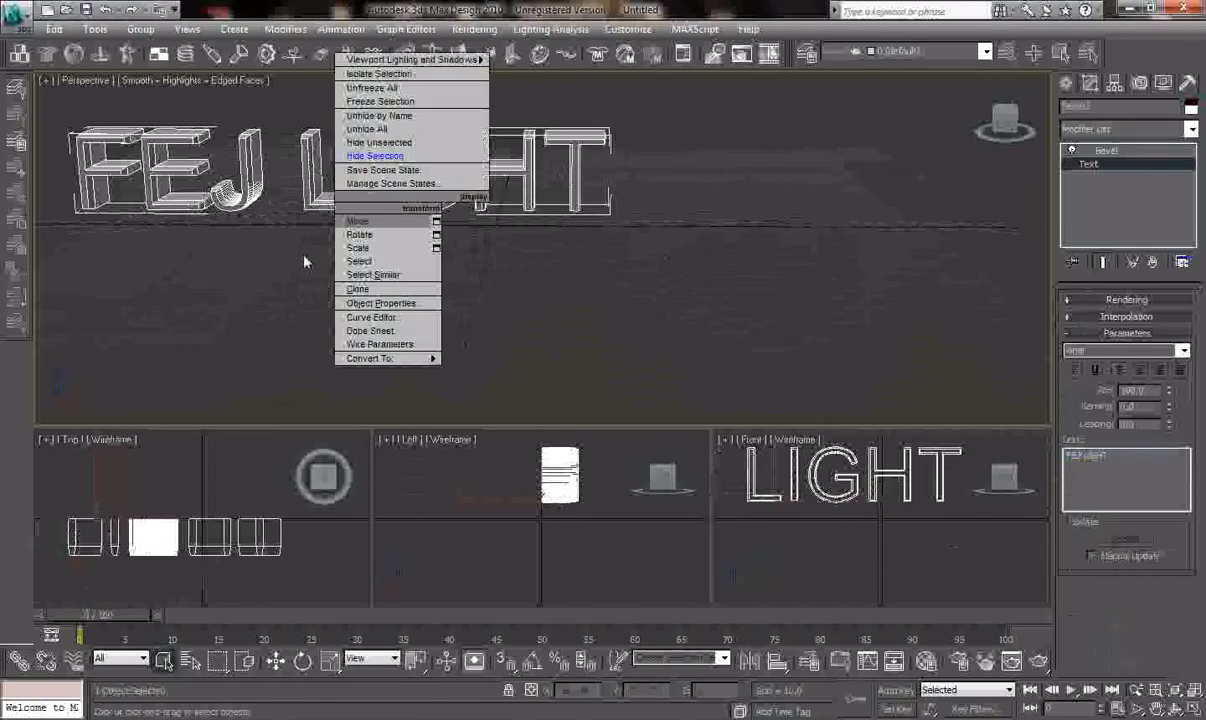
{"action": "left_click", "coordinate": [302, 262]}
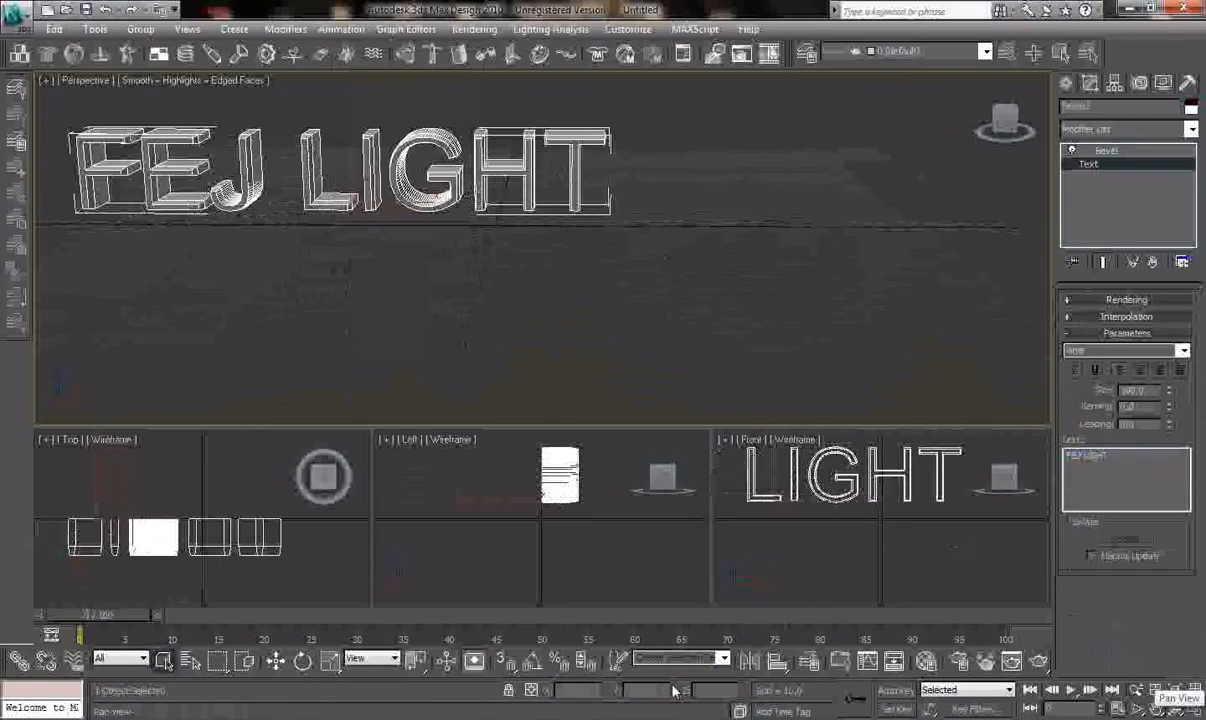
Move the FEJ LIGHT text along X to the middle of the grid and lower it along Z to ground level.
{"action": "left_click", "coordinate": [275, 661]}
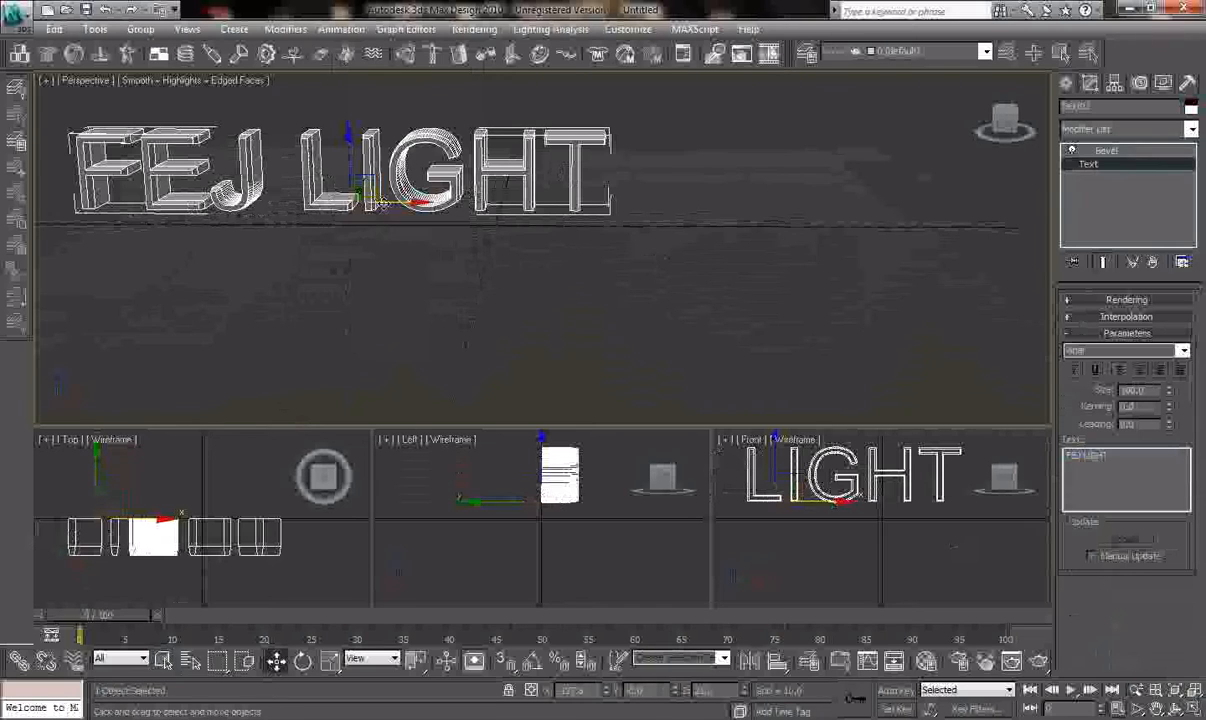
{"action": "left_click_drag", "start_coordinate": [376, 201], "coordinate": [560, 211]}
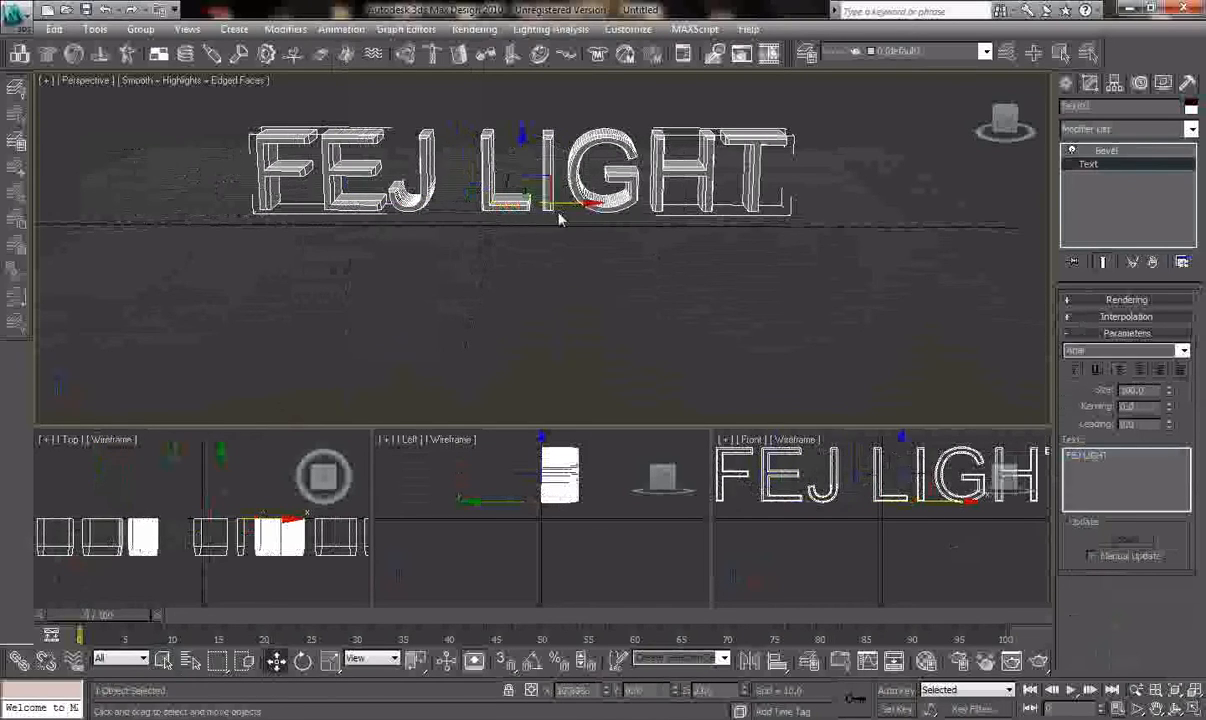
{"action": "left_click", "coordinate": [610, 310]}
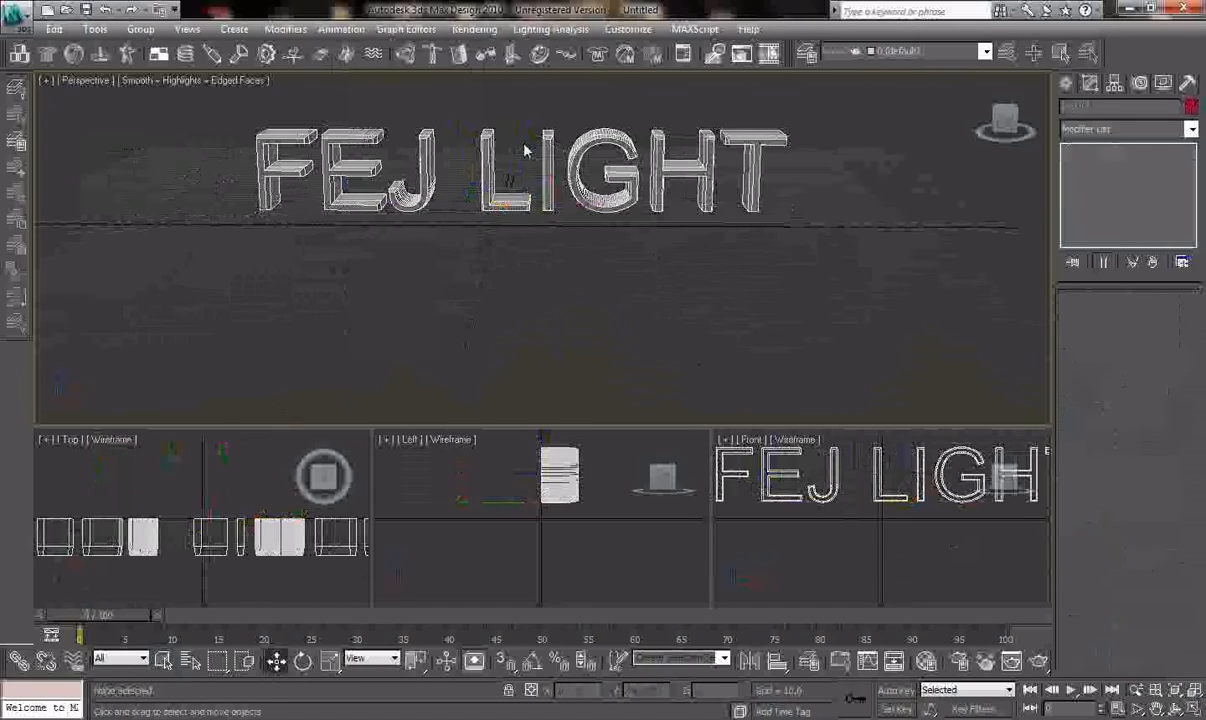
{"action": "left_click_drag", "start_coordinate": [249, 107], "coordinate": [817, 253]}
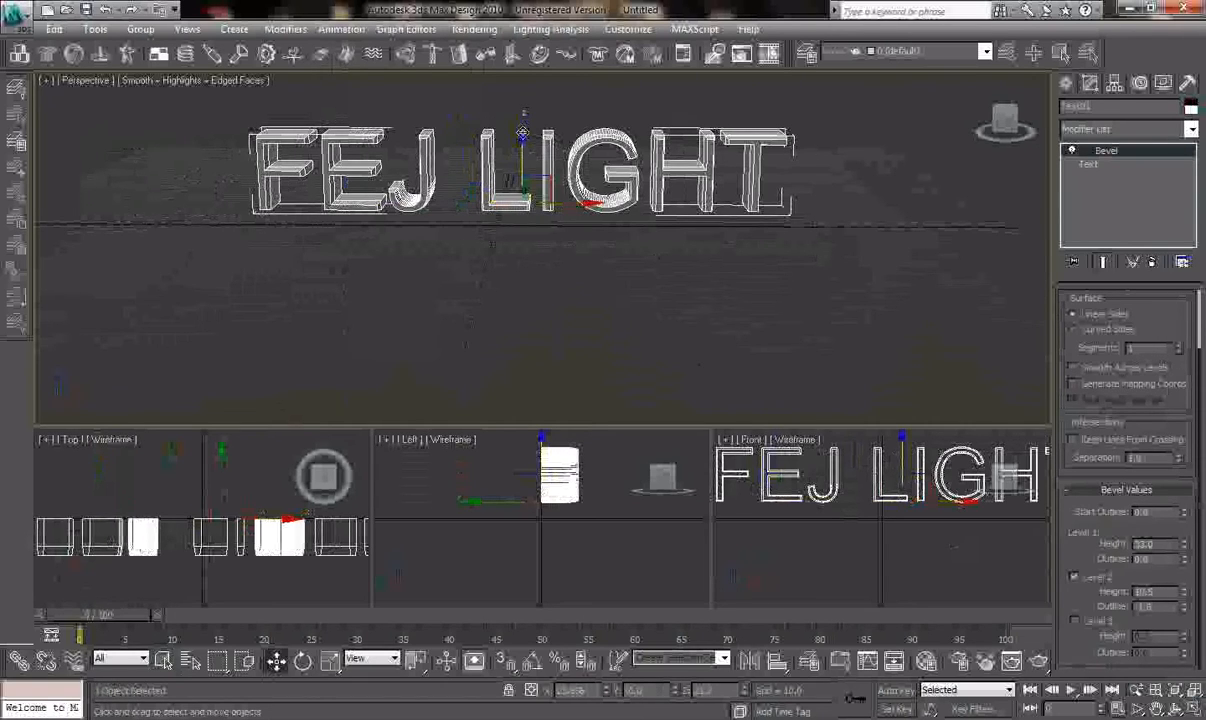
{"action": "left_click_drag", "start_coordinate": [522, 133], "coordinate": [521, 152]}
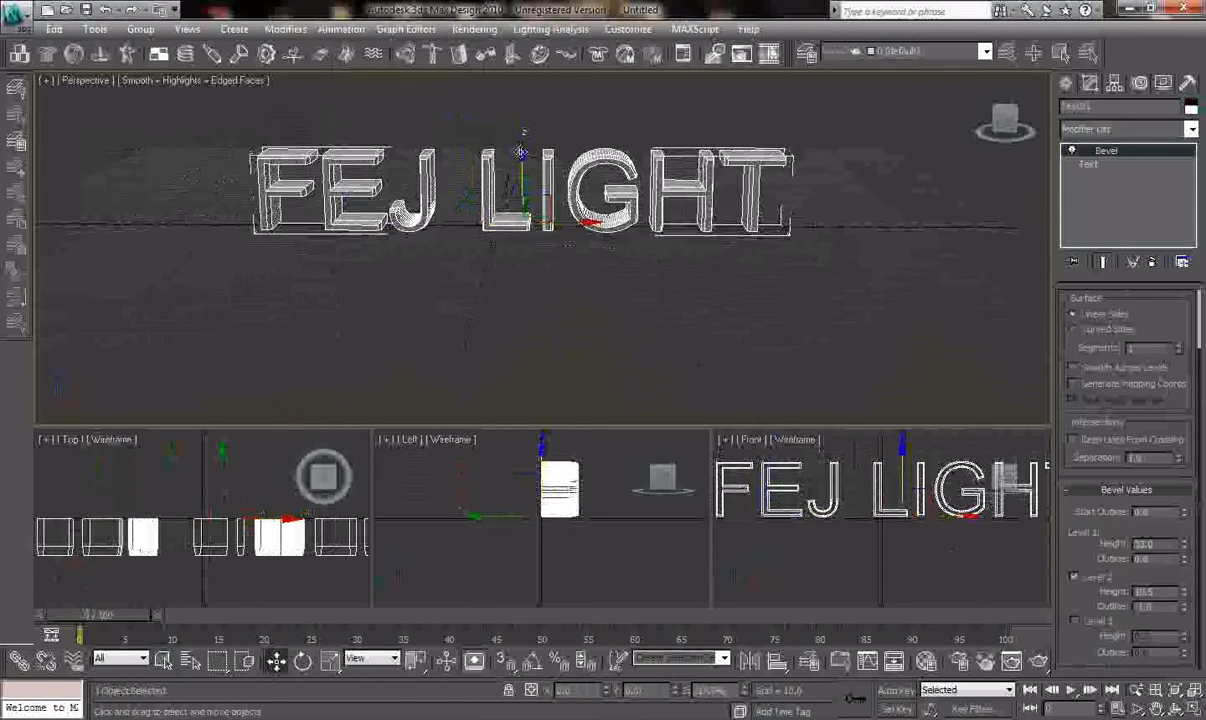
{"action": "left_click", "coordinate": [890, 185]}
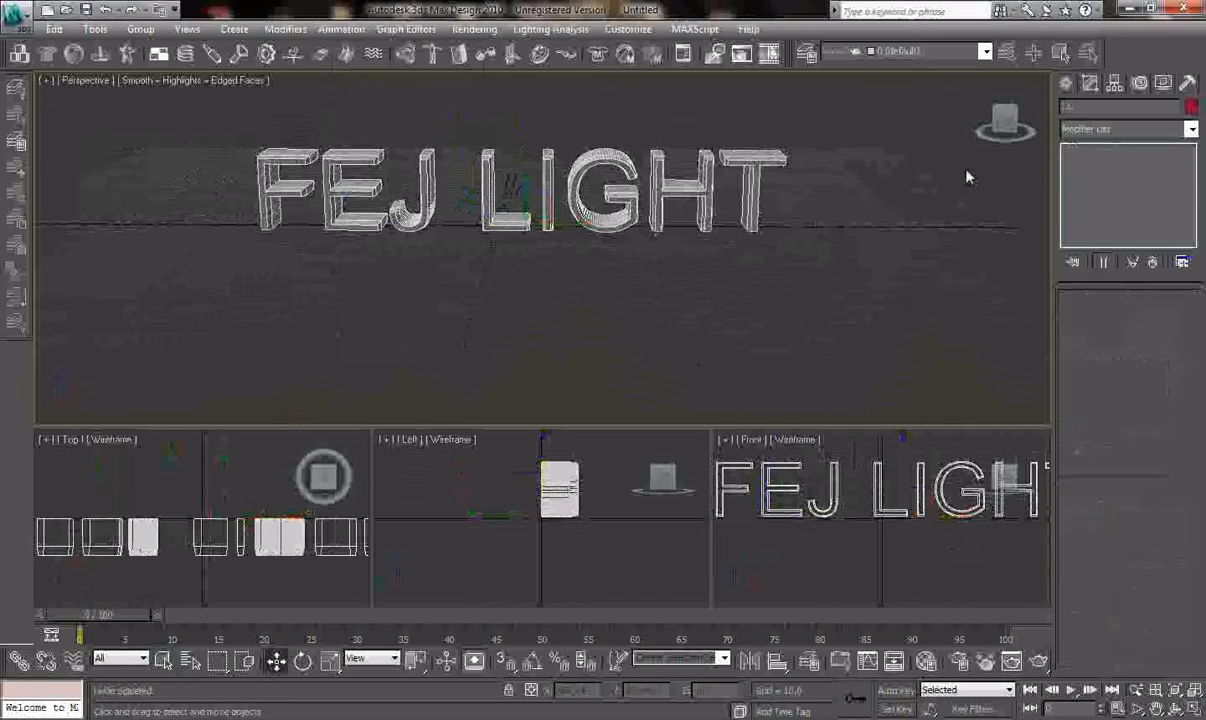
Create a standard primitive Plane on the ground beneath and in front of the FEJ LIGHT text.
{"action": "left_click", "coordinate": [1066, 86]}
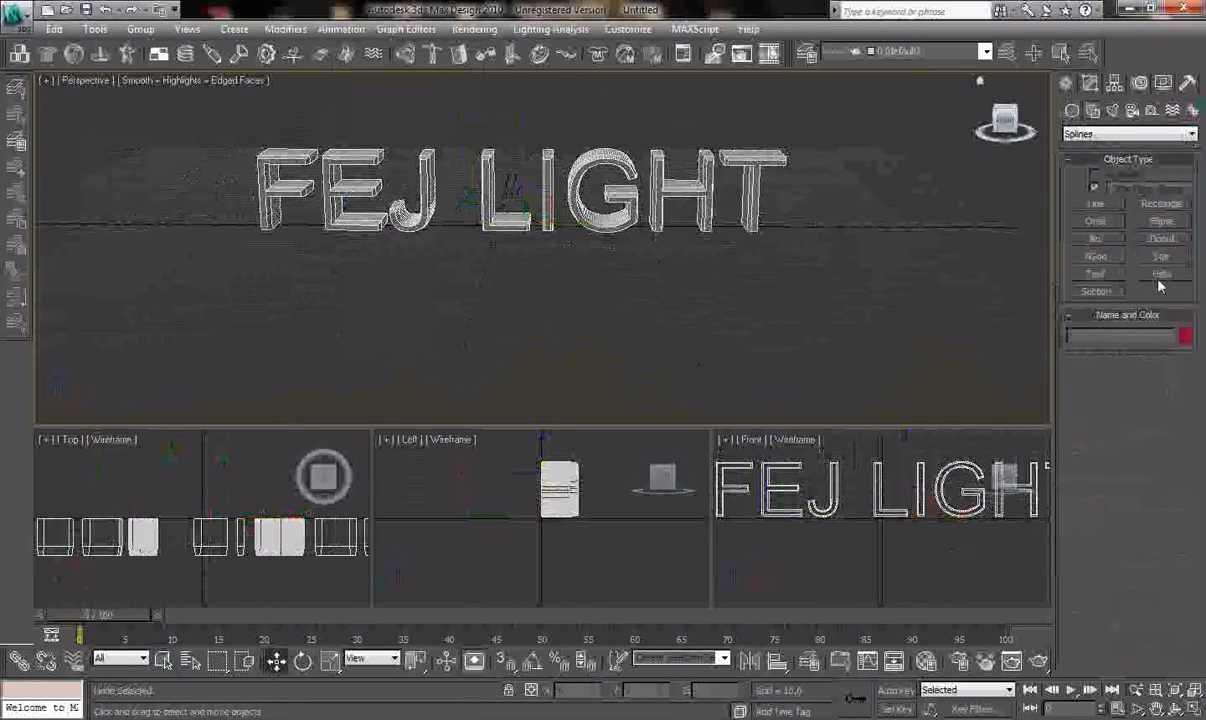
{"action": "left_click", "coordinate": [1072, 110]}
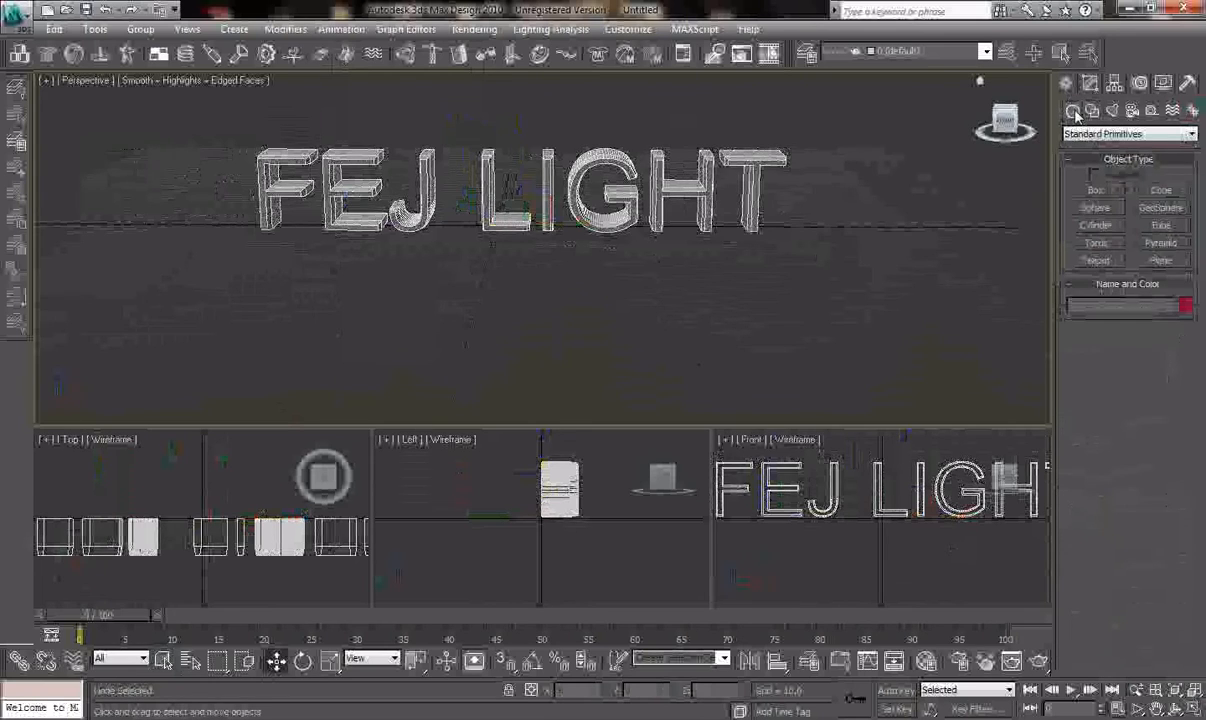
{"action": "left_click", "coordinate": [1159, 261]}
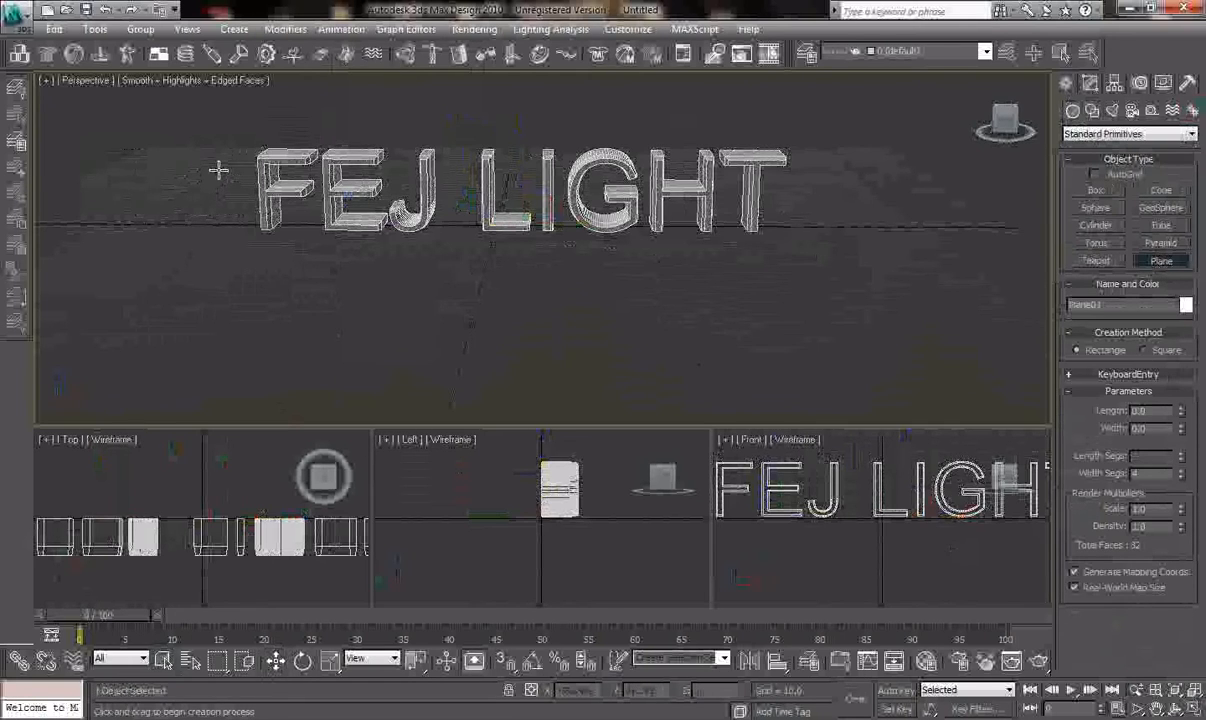
{"action": "left_click_drag", "start_coordinate": [219, 166], "coordinate": [960, 335]}
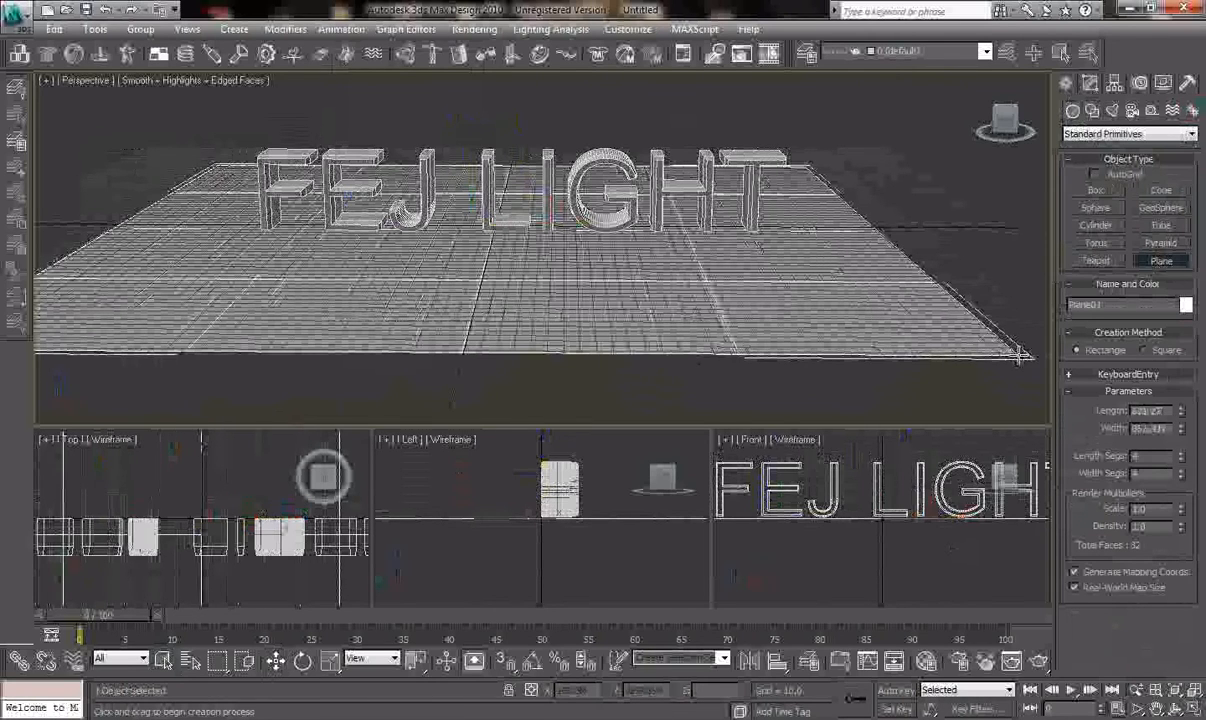
{"action": "right_click", "coordinate": [915, 125]}
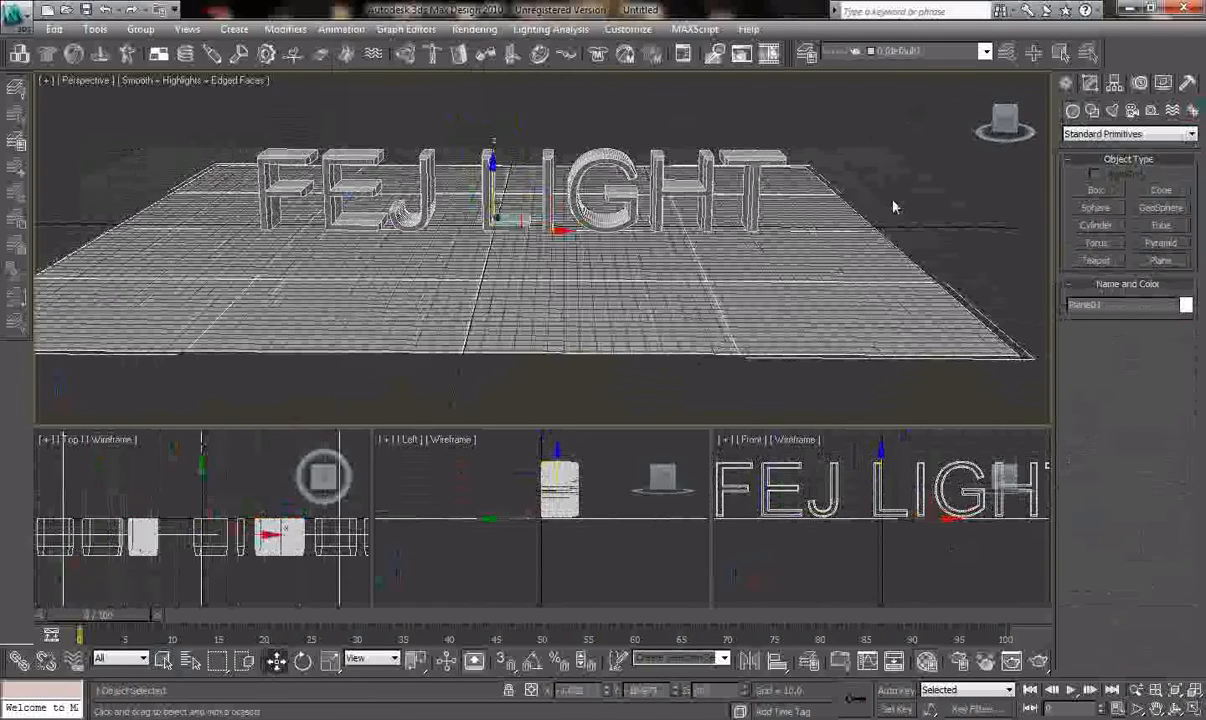
Change the first material slot to a Matte/Shadow material and assign it to the ground plane.
{"action": "key", "text": "m"}
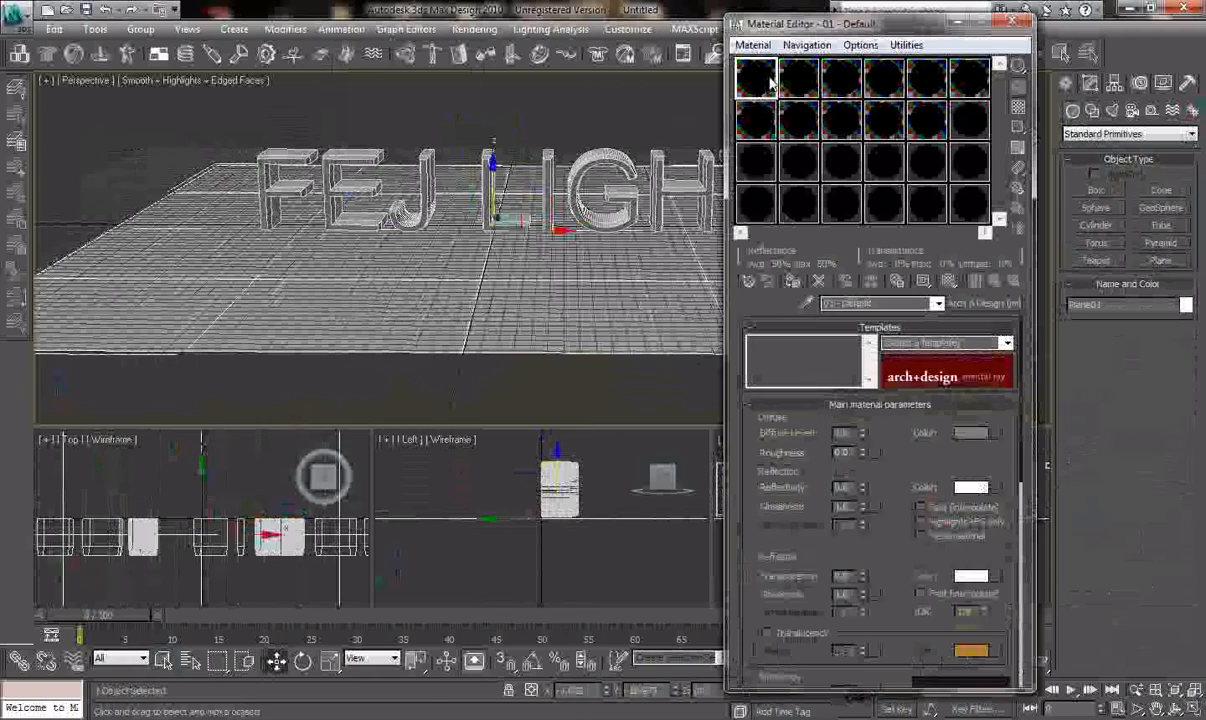
{"action": "left_click", "coordinate": [983, 303]}
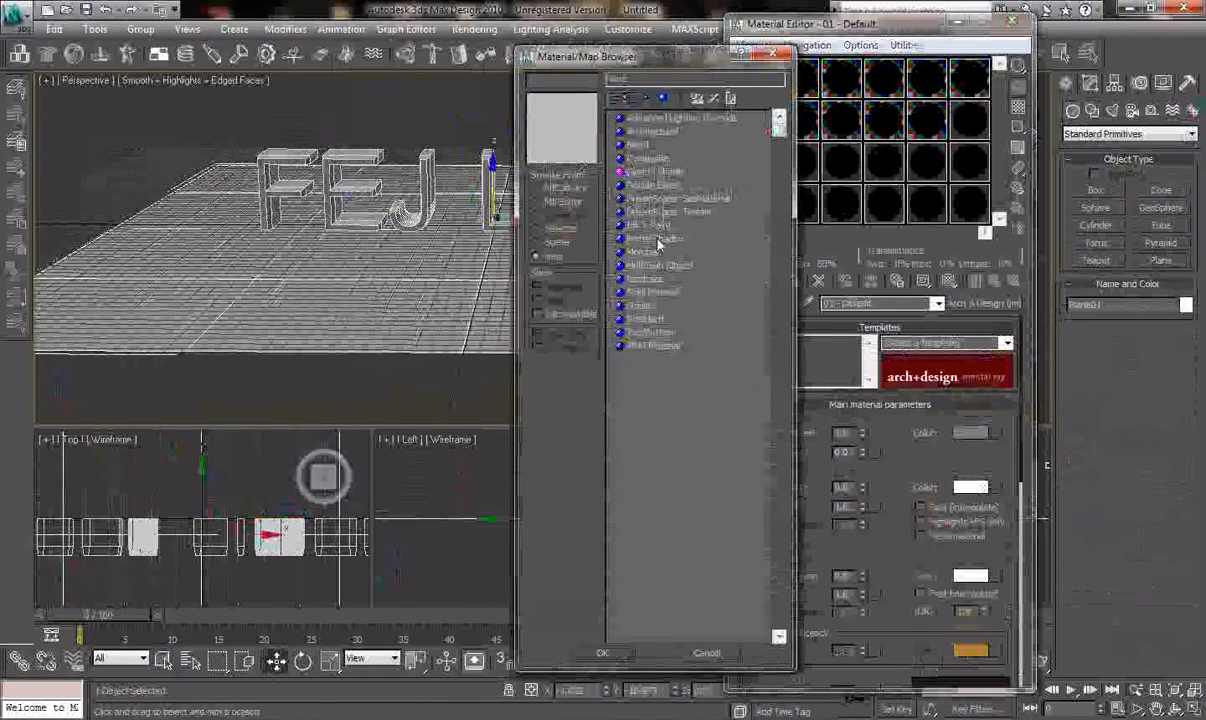
{"action": "left_click", "coordinate": [655, 238]}
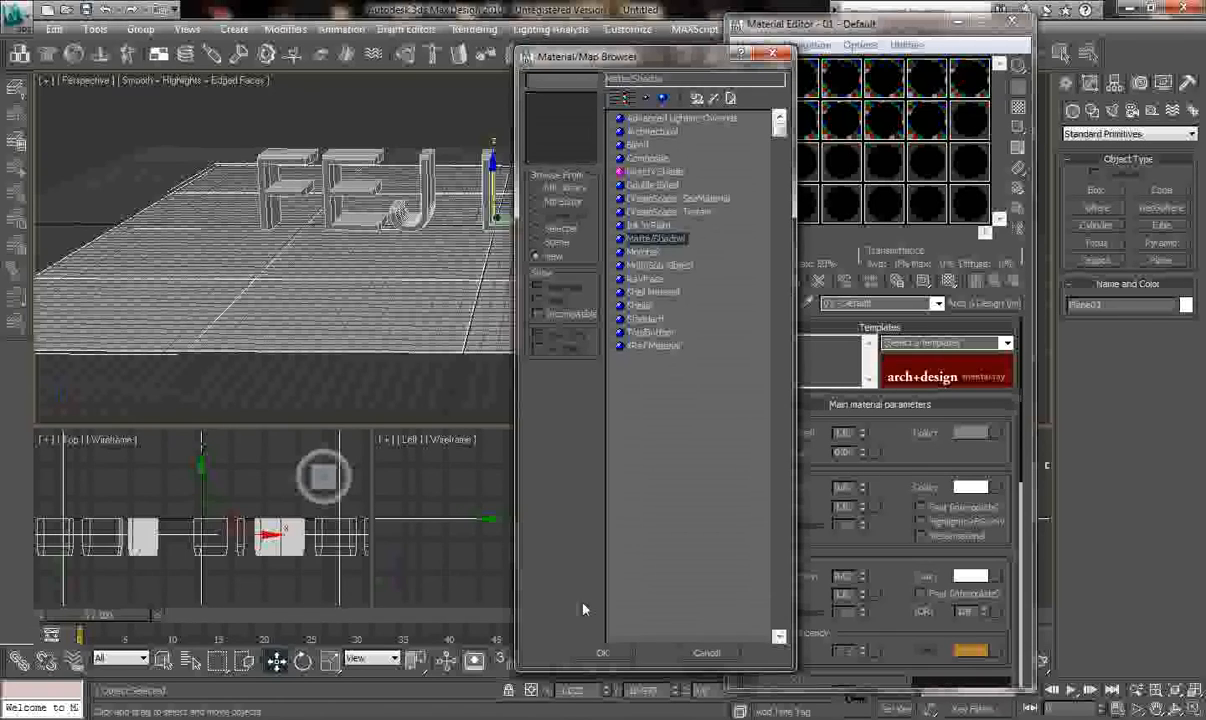
{"action": "left_click", "coordinate": [606, 653]}
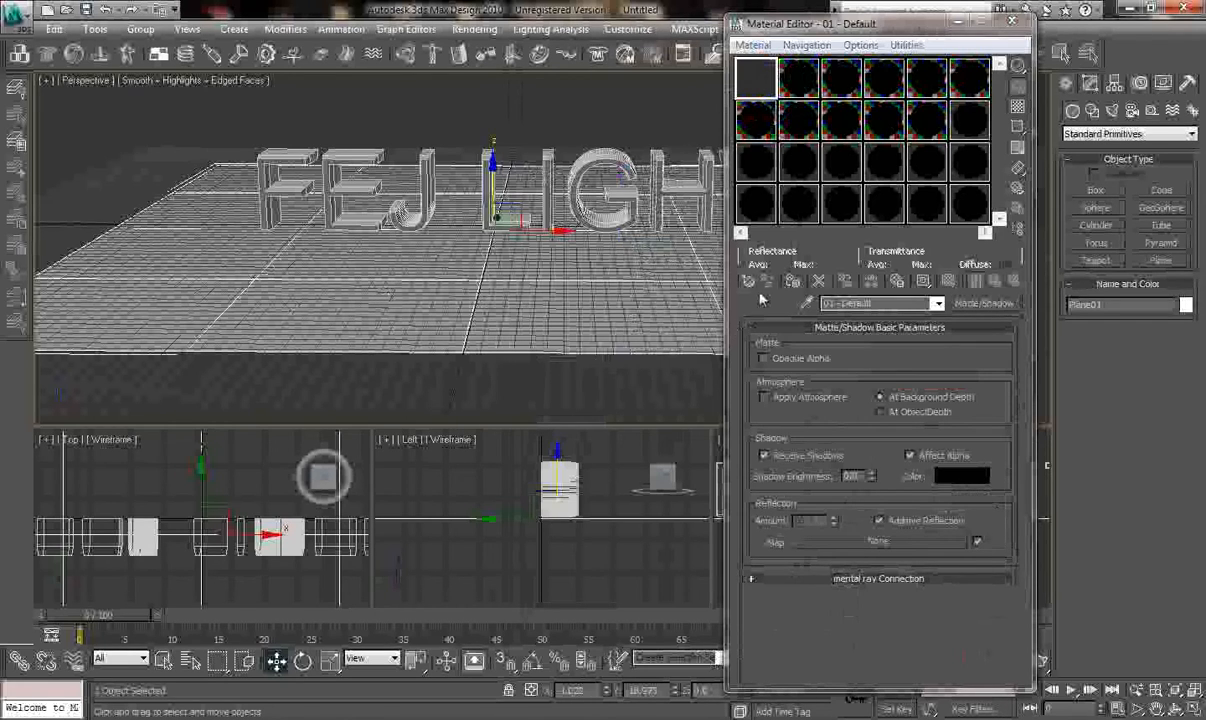
{"action": "left_click", "coordinate": [791, 282]}
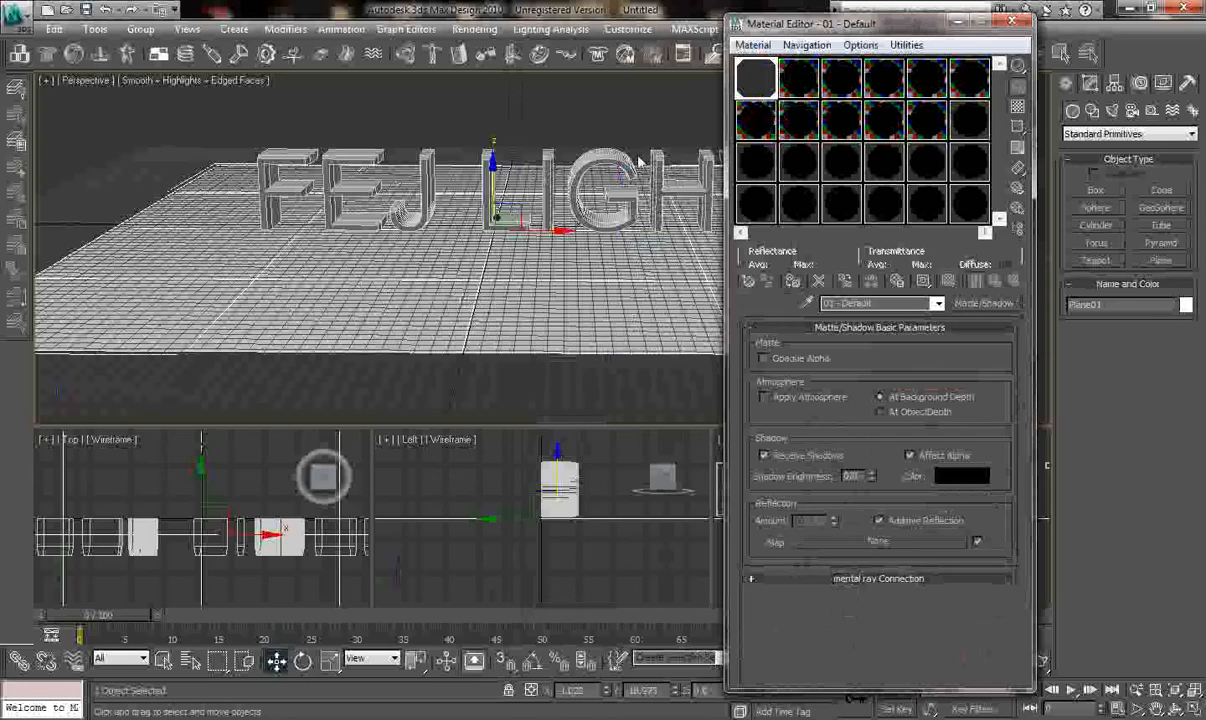
Change the second material slot to a Standard material and assign it to the FEJ LIGHT text.
{"action": "left_click", "coordinate": [800, 93]}
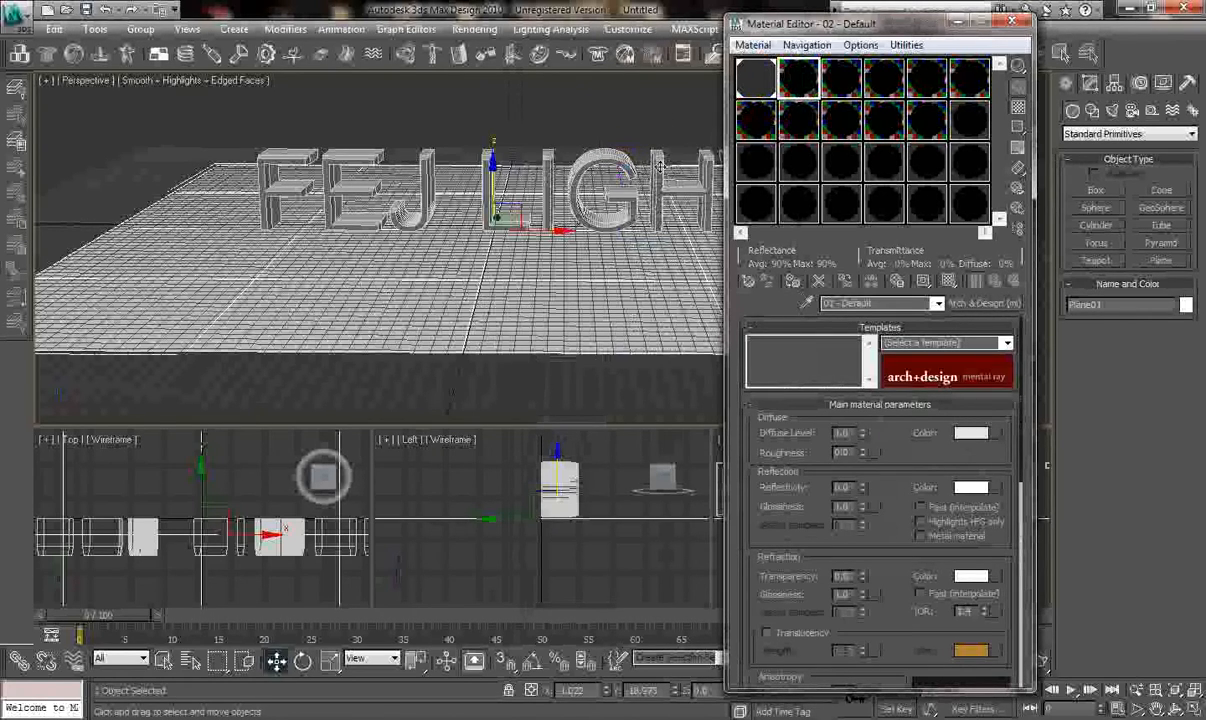
{"action": "left_click", "coordinate": [983, 302]}
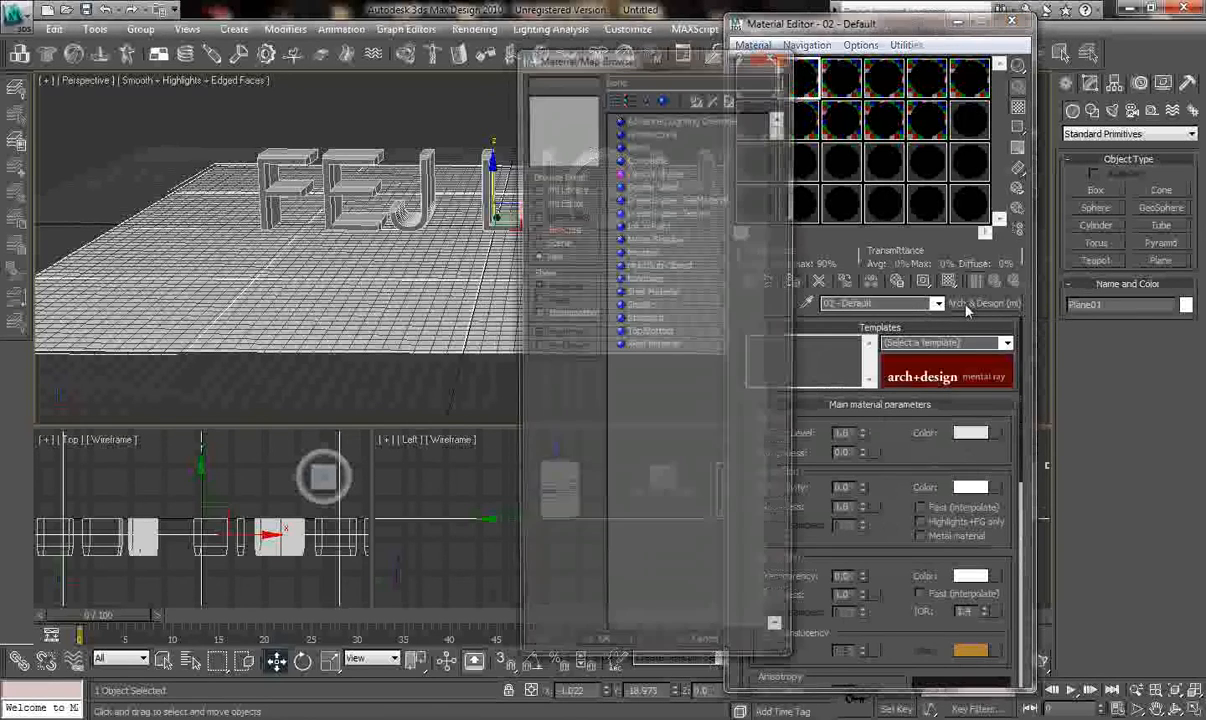
{"action": "double_click", "coordinate": [648, 319]}
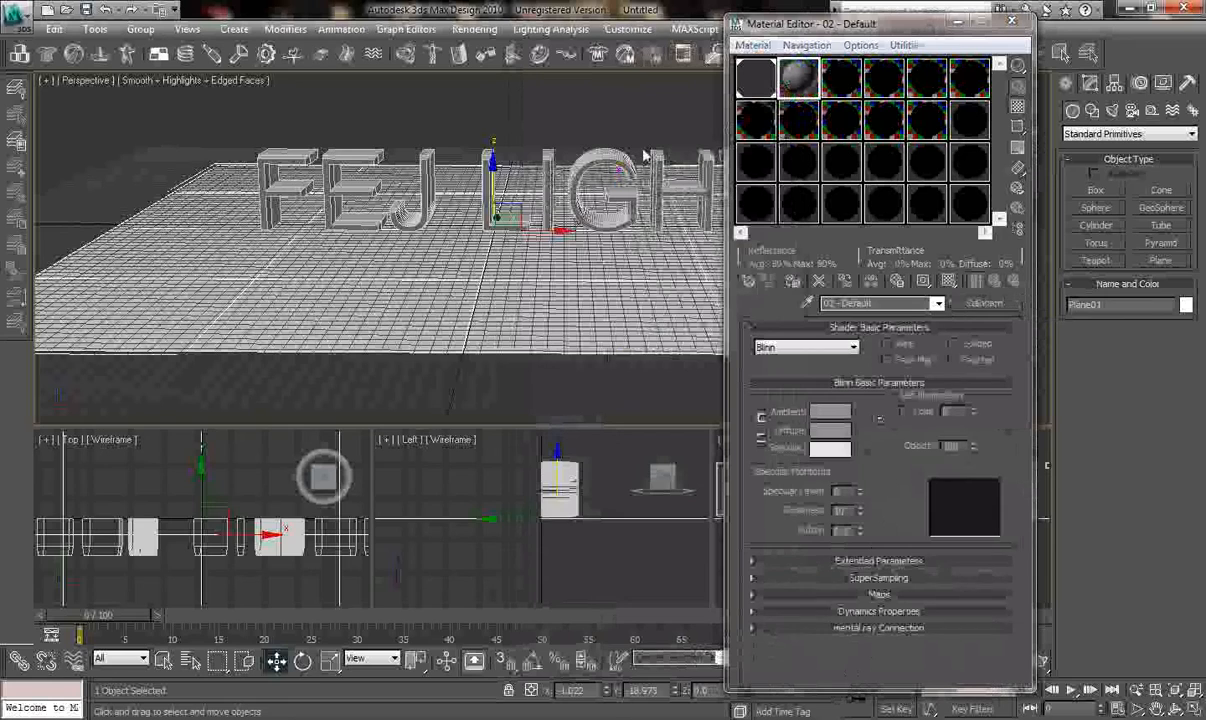
{"action": "left_click", "coordinate": [611, 155]}
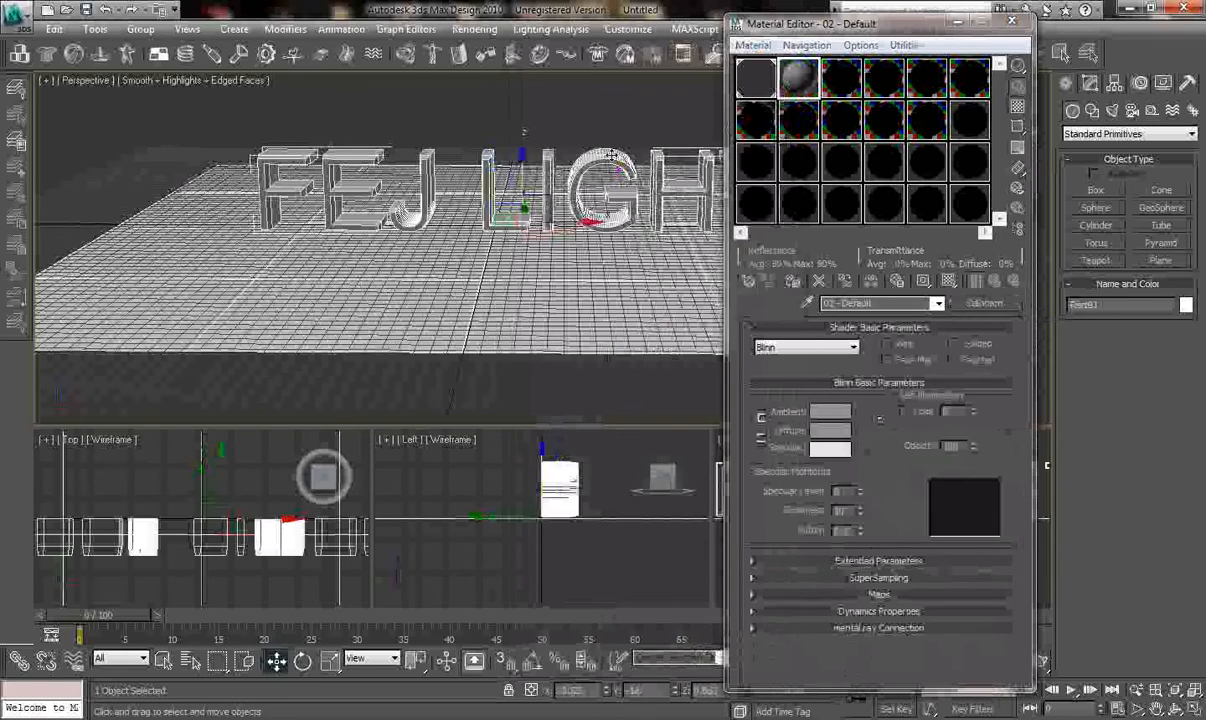
{"action": "left_click", "coordinate": [791, 283]}
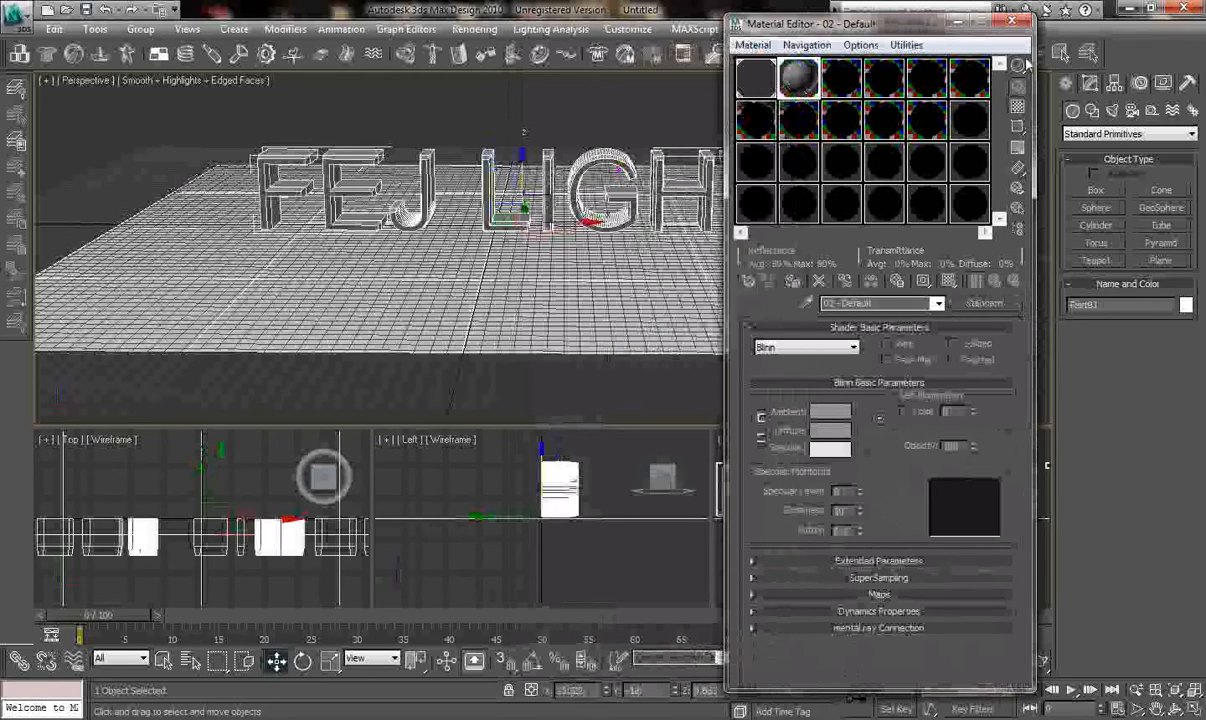
{"action": "left_click", "coordinate": [1013, 23]}
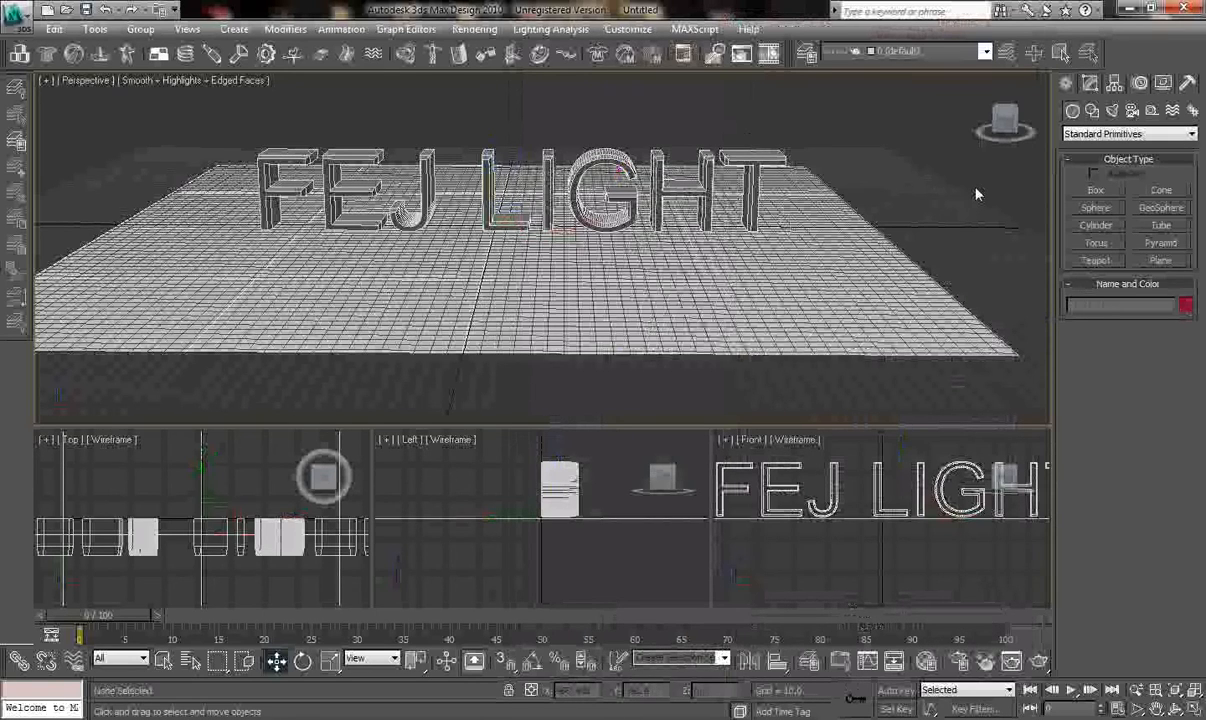
Place a standard Skylight on the ground plane beside the final T, at about X 275, Y -160.
{"action": "left_click", "coordinate": [1114, 112]}
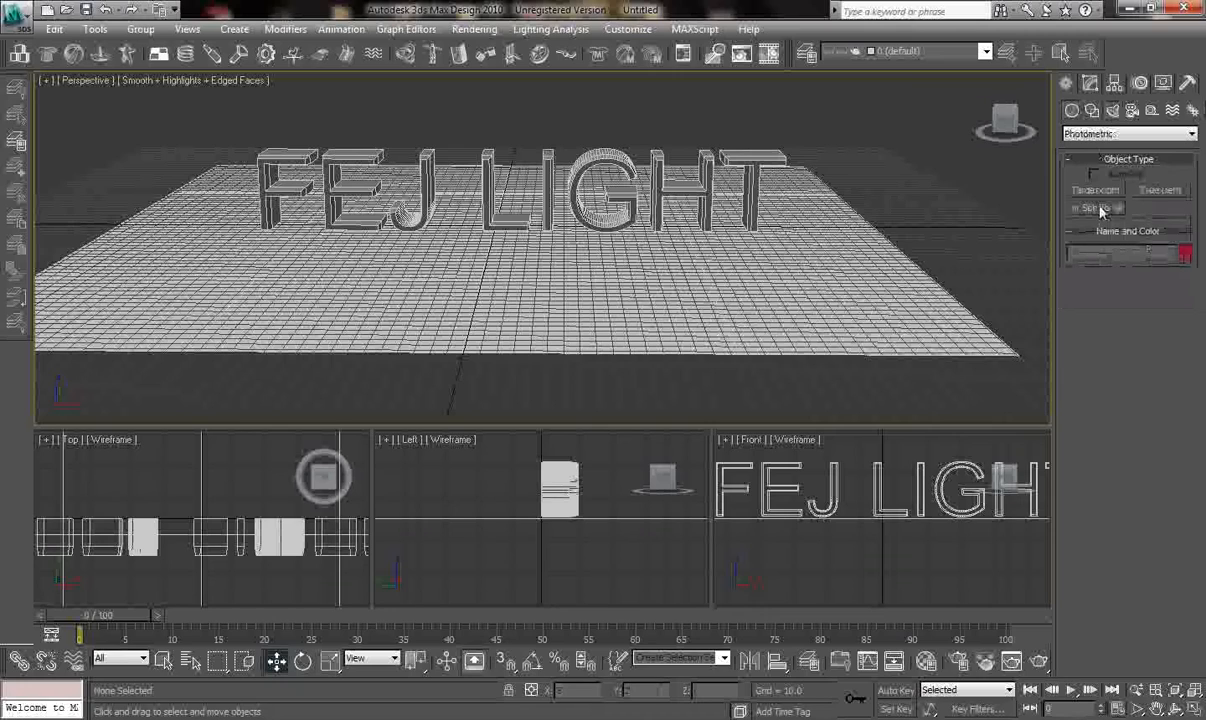
{"action": "left_click", "coordinate": [1100, 134]}
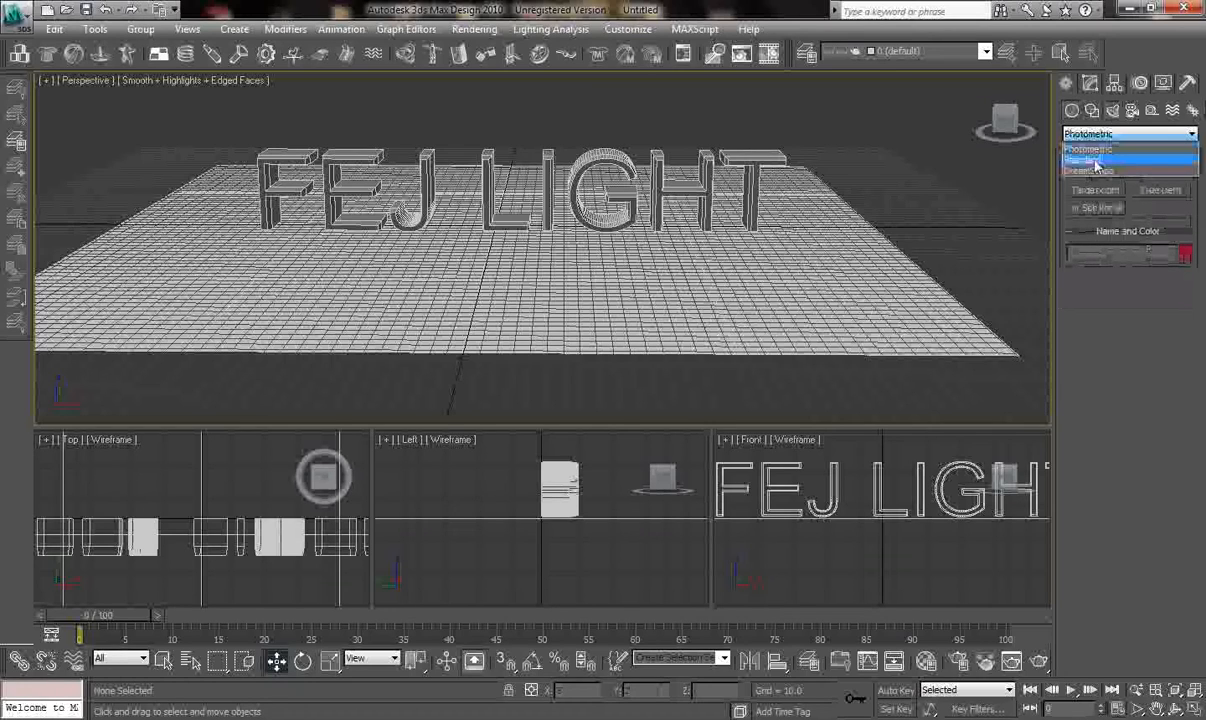
{"action": "left_click", "coordinate": [1097, 160]}
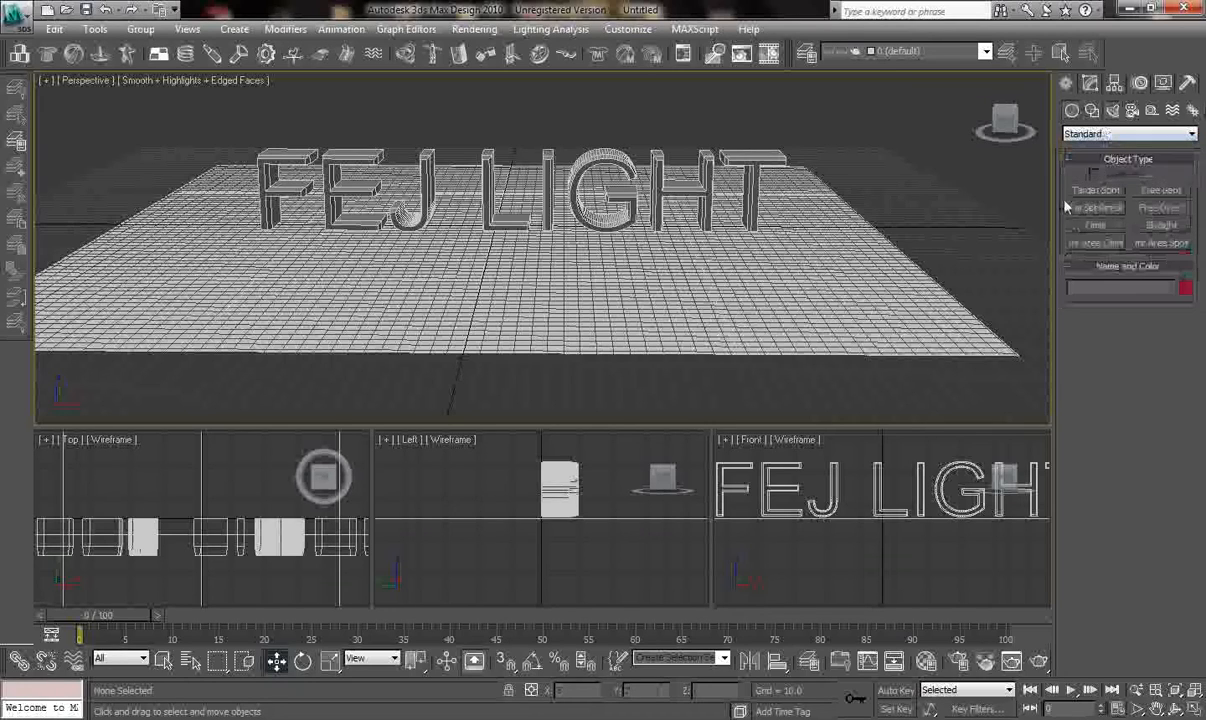
{"action": "left_click", "coordinate": [1162, 225]}
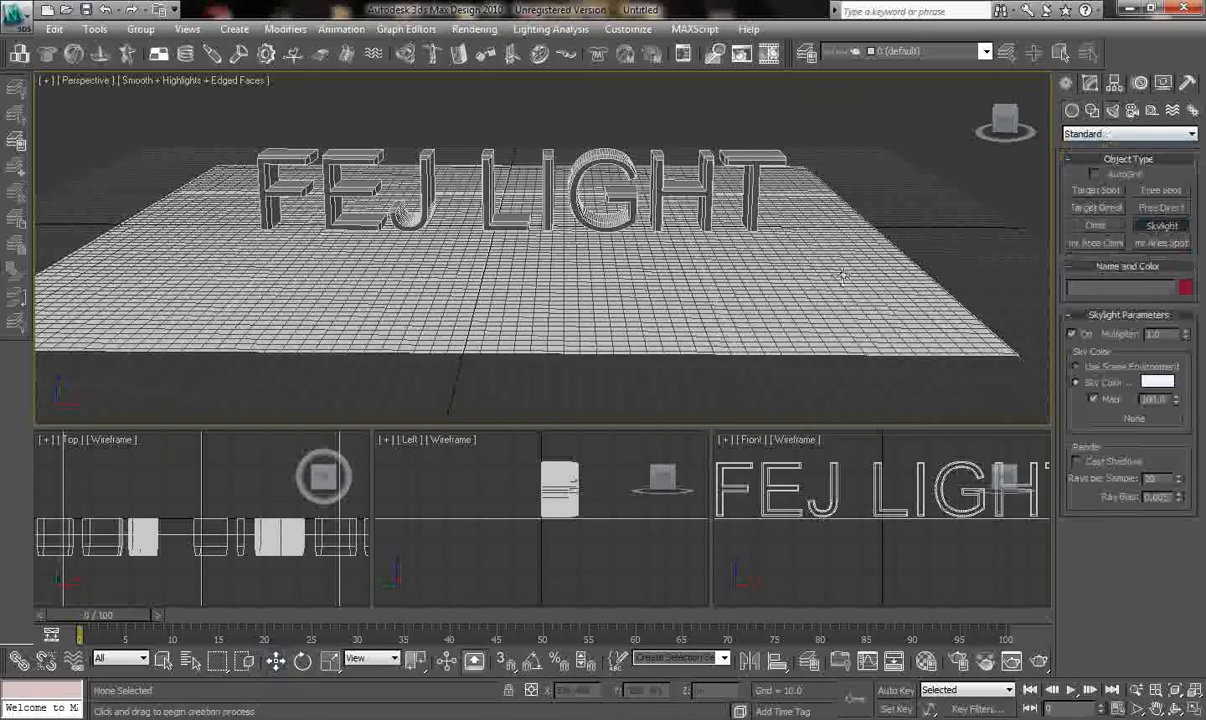
{"action": "left_click", "coordinate": [848, 270]}
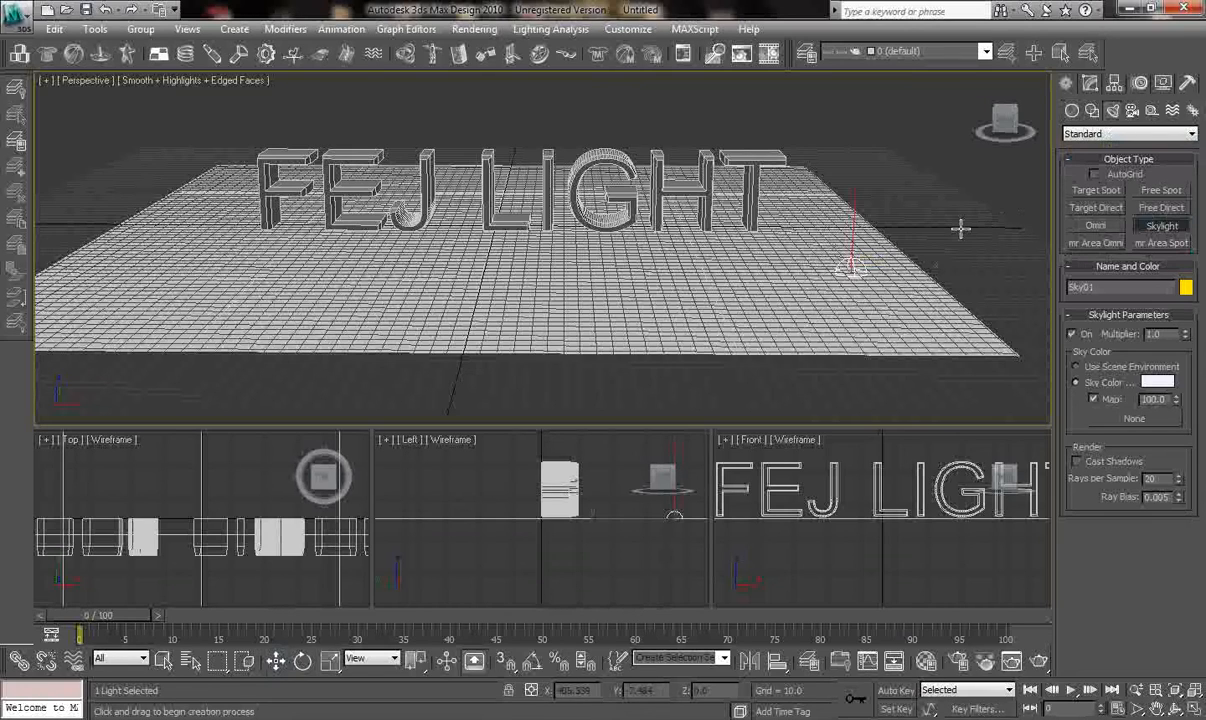
{"action": "key", "text": "w"}
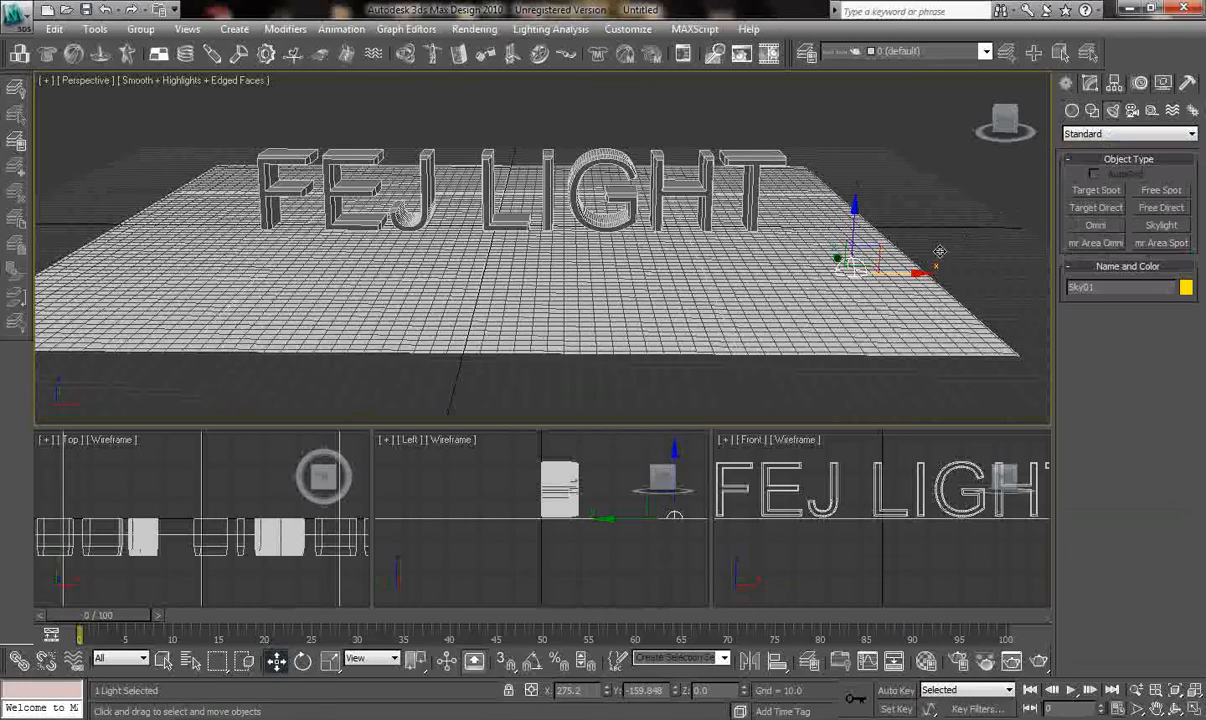
Enable Cast Shadows on the skylight, set its Rays per Sample to 5 and deselect it.
{"action": "left_click", "coordinate": [1090, 84]}
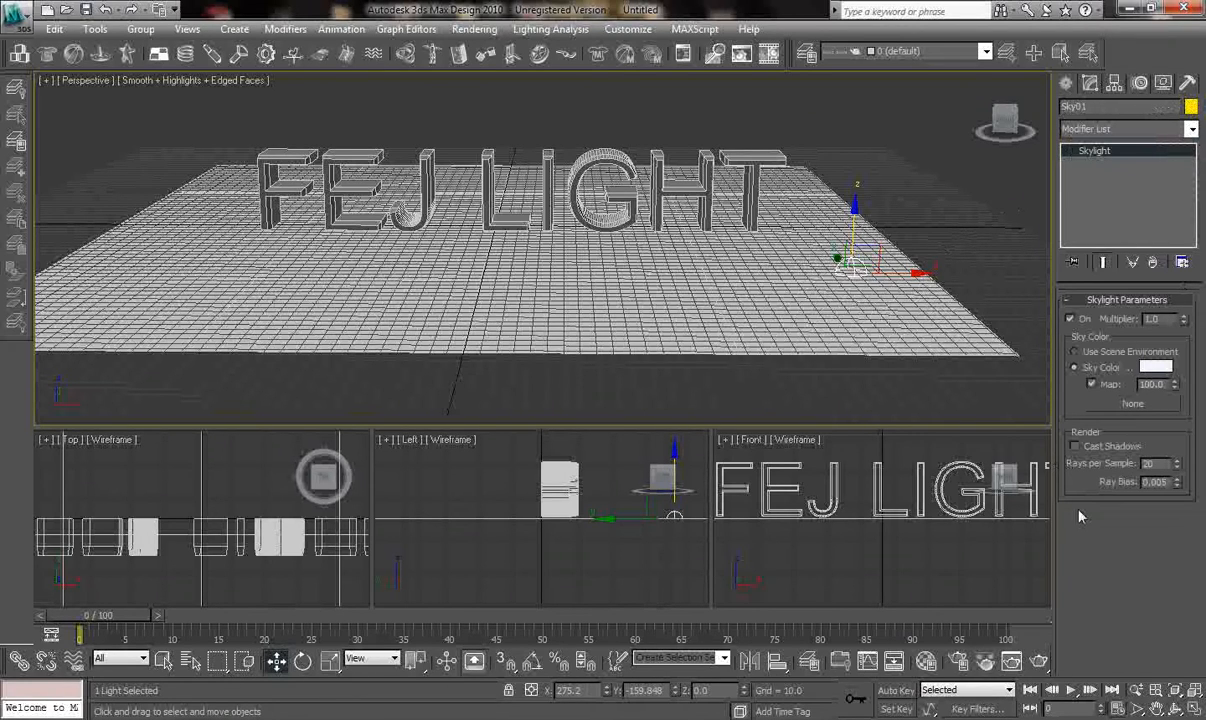
{"action": "left_click", "coordinate": [1075, 447]}
{"action": "left_click_drag", "start_coordinate": [1163, 463], "coordinate": [1115, 463]}
{"action": "type", "text": "5"}
{"action": "left_click", "coordinate": [64, 90]}
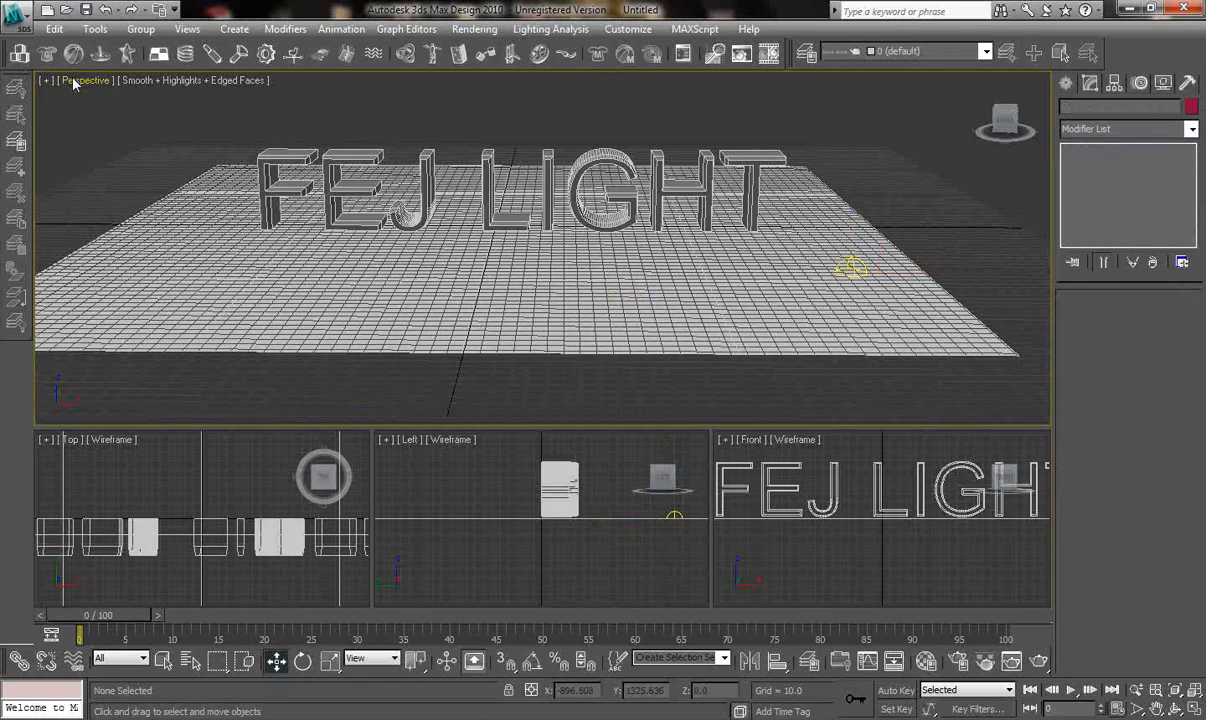
Switch the perspective viewport to the Camera01 view.
{"action": "left_click", "coordinate": [73, 84]}
{"action": "mouse_move", "coordinate": [125, 106]}
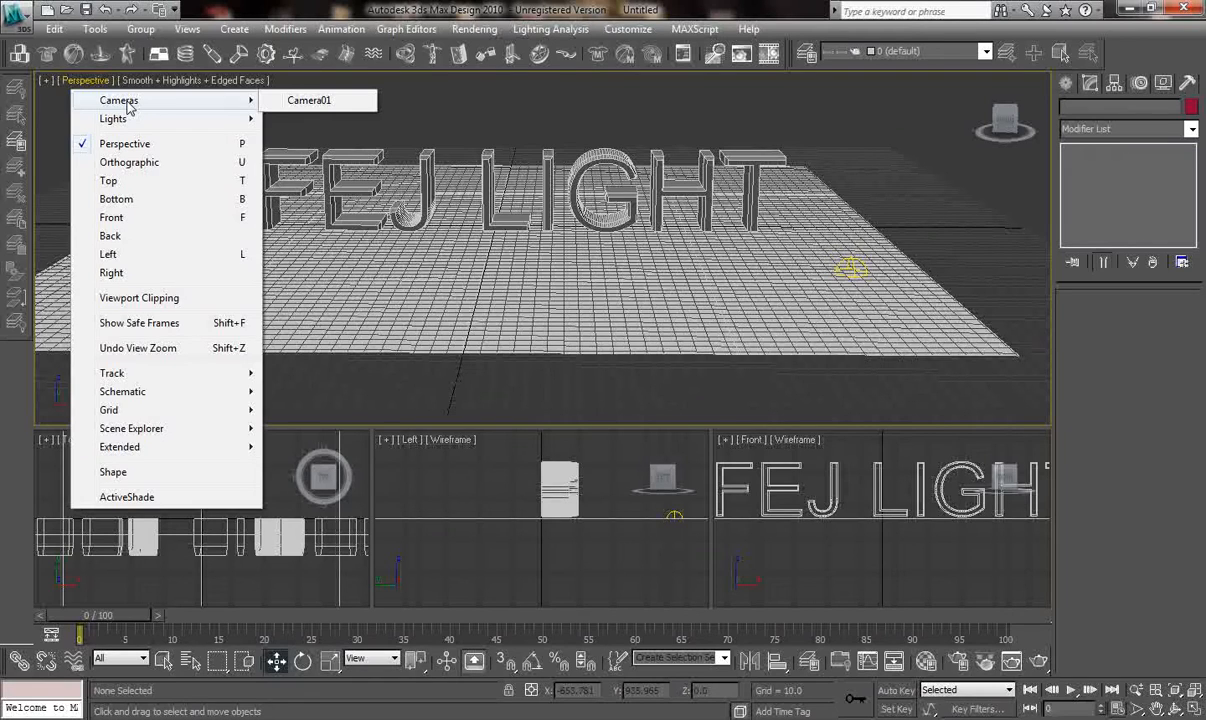
{"action": "left_click", "coordinate": [293, 101]}
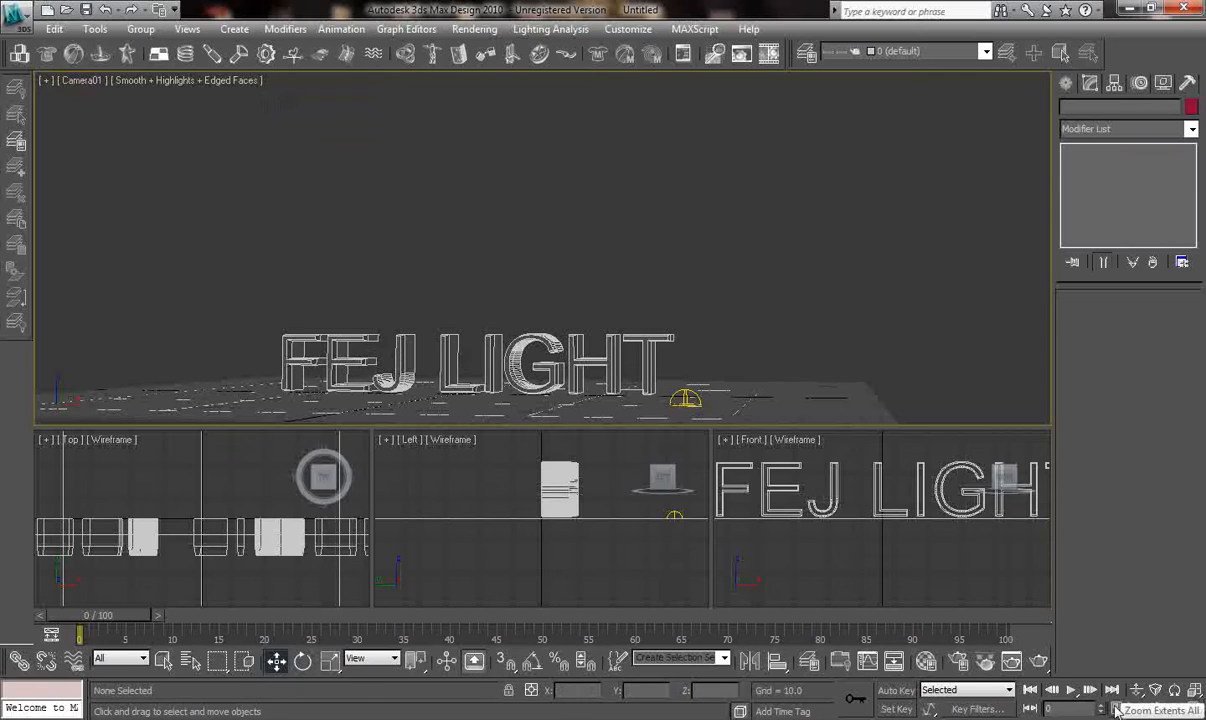
Set the render output size to a width of 720 and a height of 460.
{"action": "left_click", "coordinate": [958, 664]}
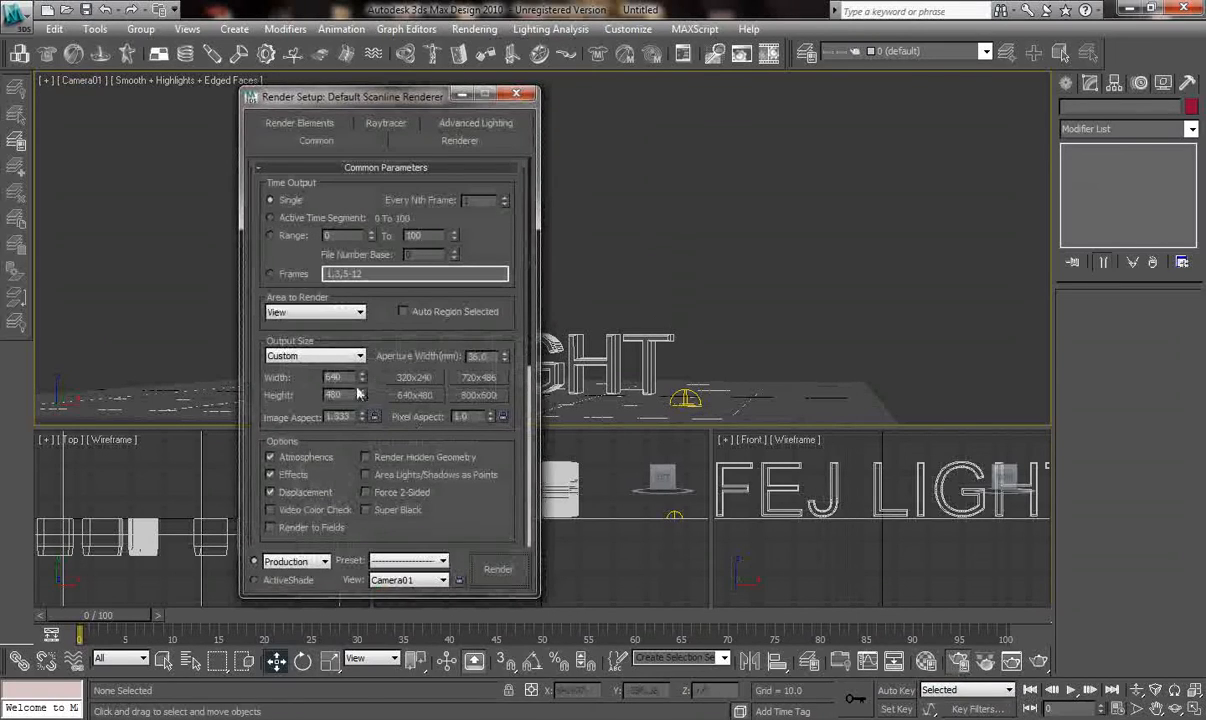
{"action": "double_click", "coordinate": [334, 377]}
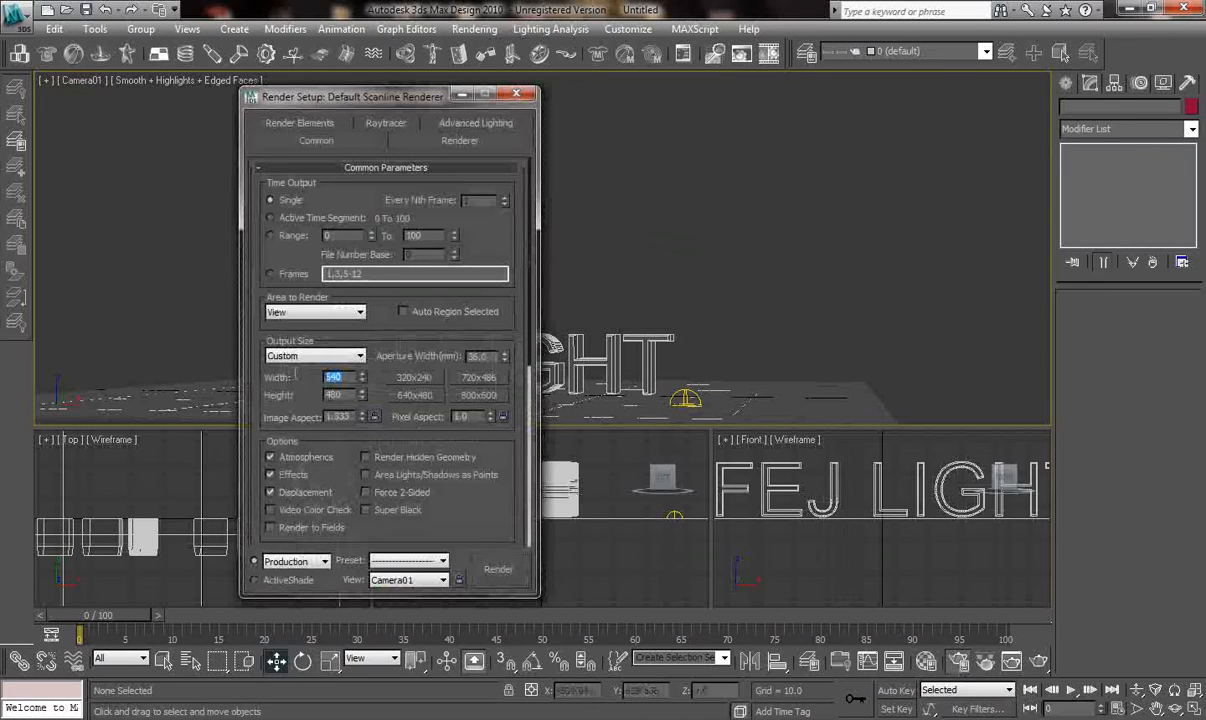
{"action": "type", "text": "720"}
{"action": "key", "text": "Tab"}
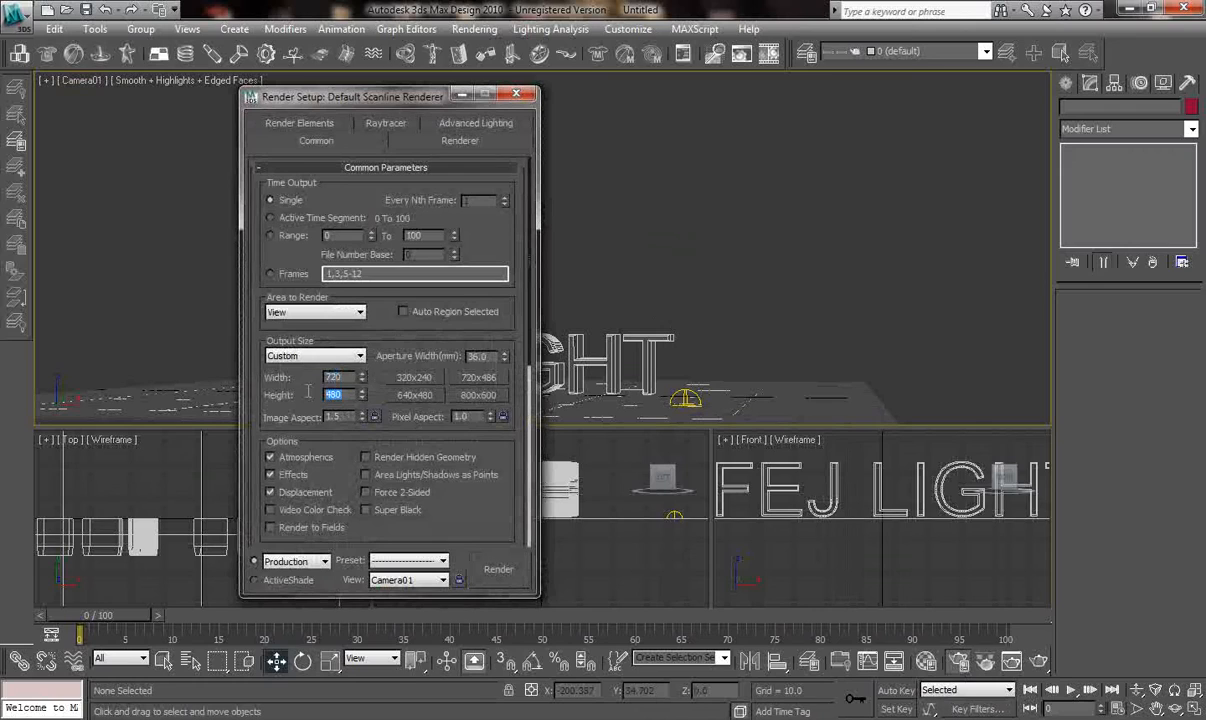
{"action": "type", "text": "460"}
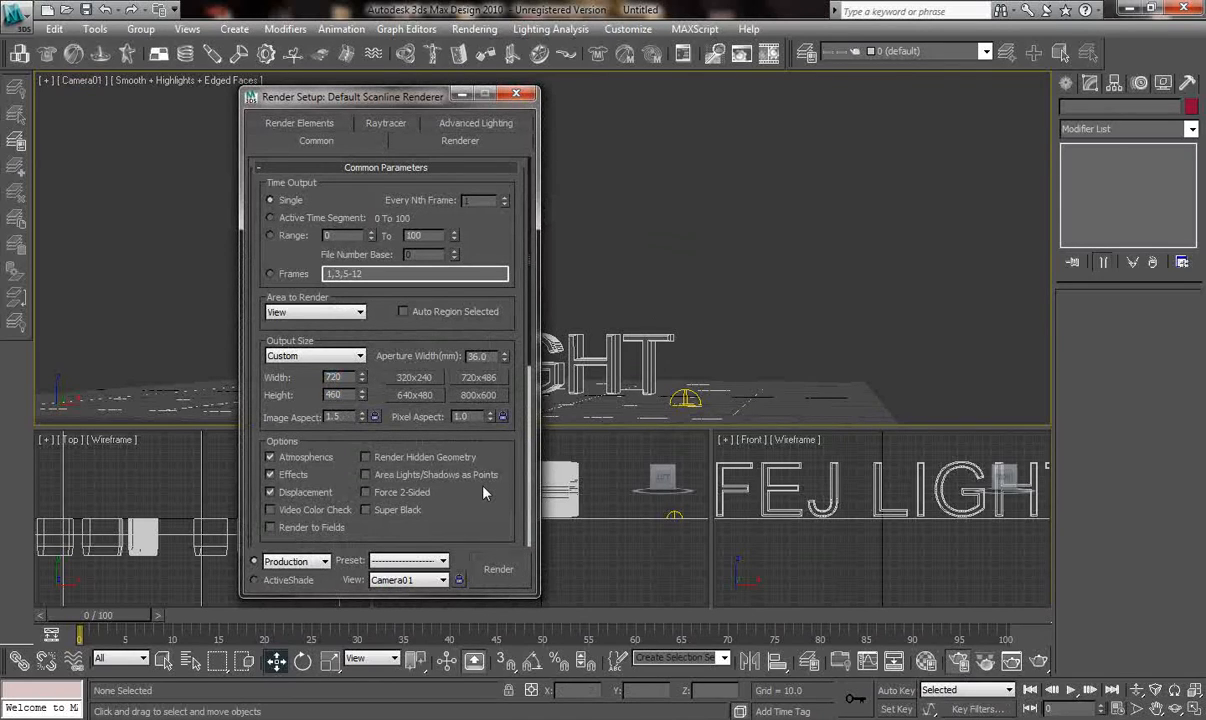
Test-render the Camera01 view to check the text against the street background, and close the render windows.
{"action": "left_click", "coordinate": [490, 577]}
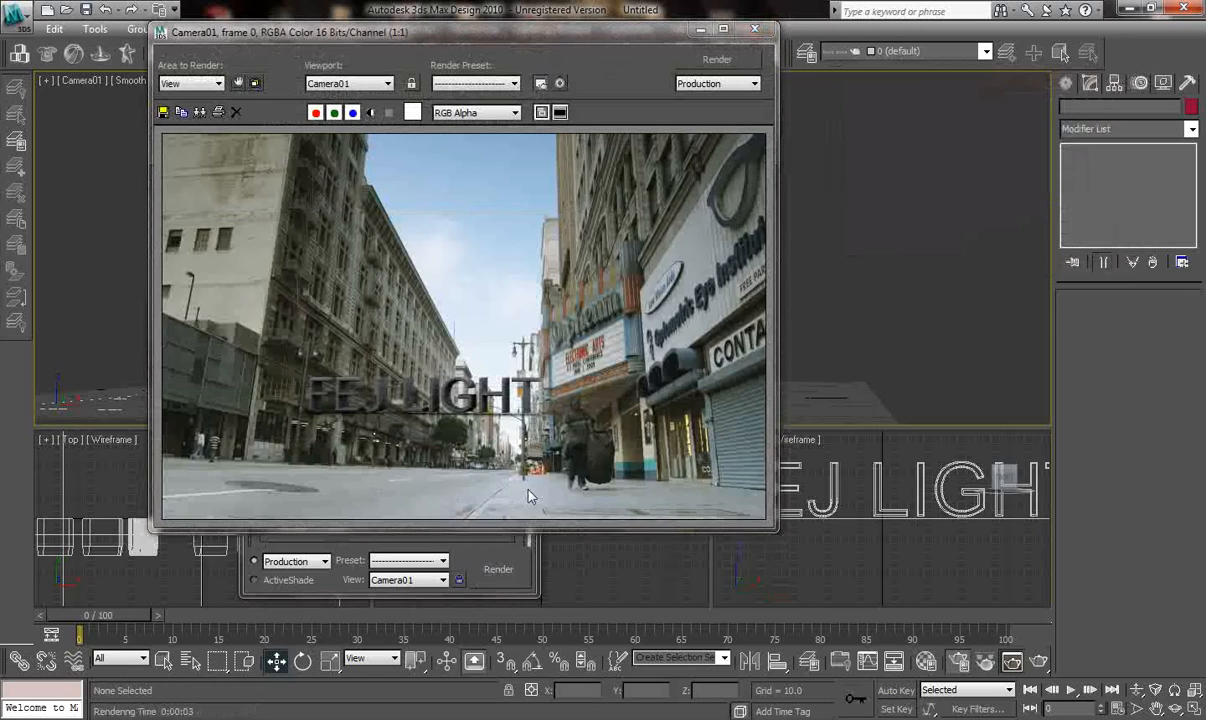
{"action": "left_click", "coordinate": [756, 33]}
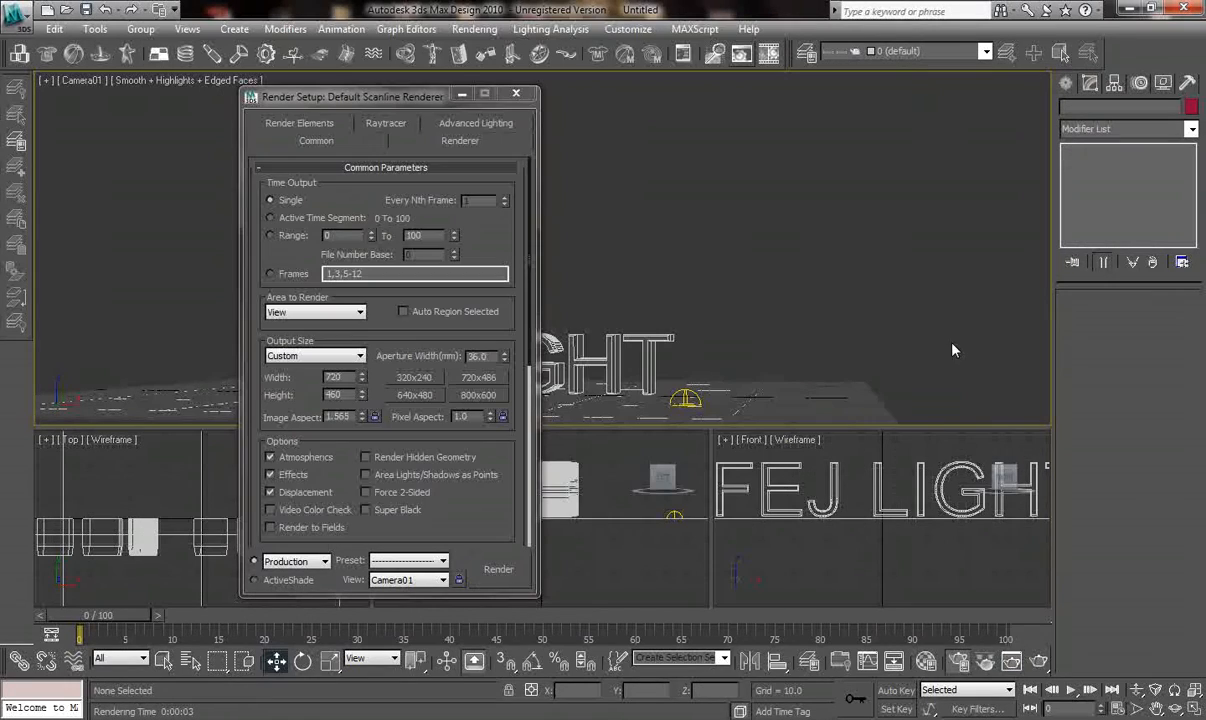
{"action": "left_click", "coordinate": [516, 95]}
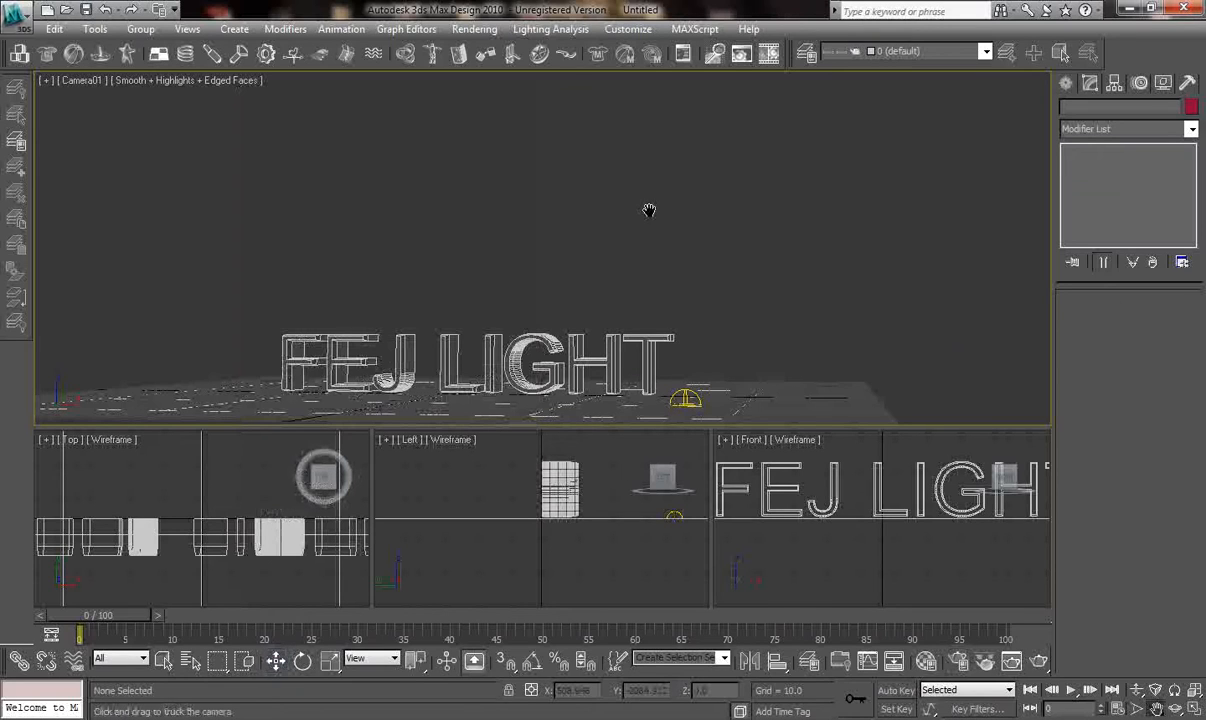
Truck Camera01 so the FEJ LIGHT text sits lower in the frame, with the camera viewport maximized.
{"action": "left_click_drag", "start_coordinate": [643, 202], "coordinate": [681, 328]}
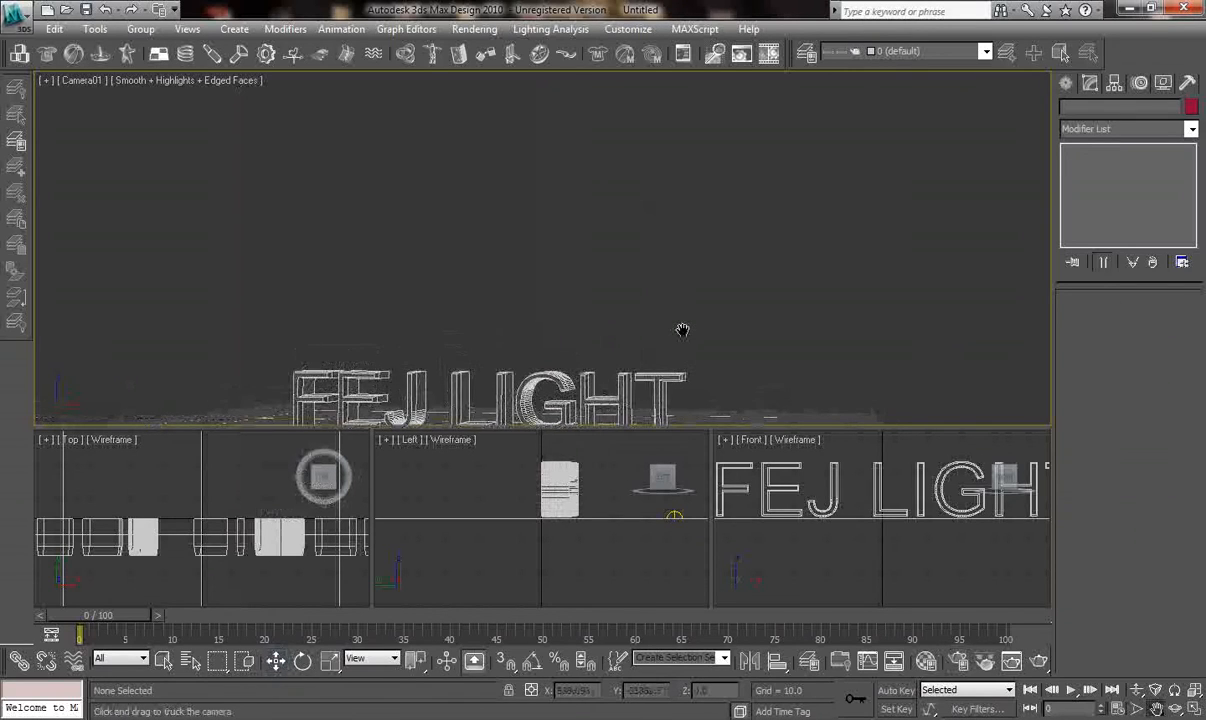
{"action": "left_click", "coordinate": [1196, 707]}
{"action": "left_click_drag", "start_coordinate": [684, 259], "coordinate": [550, 377]}
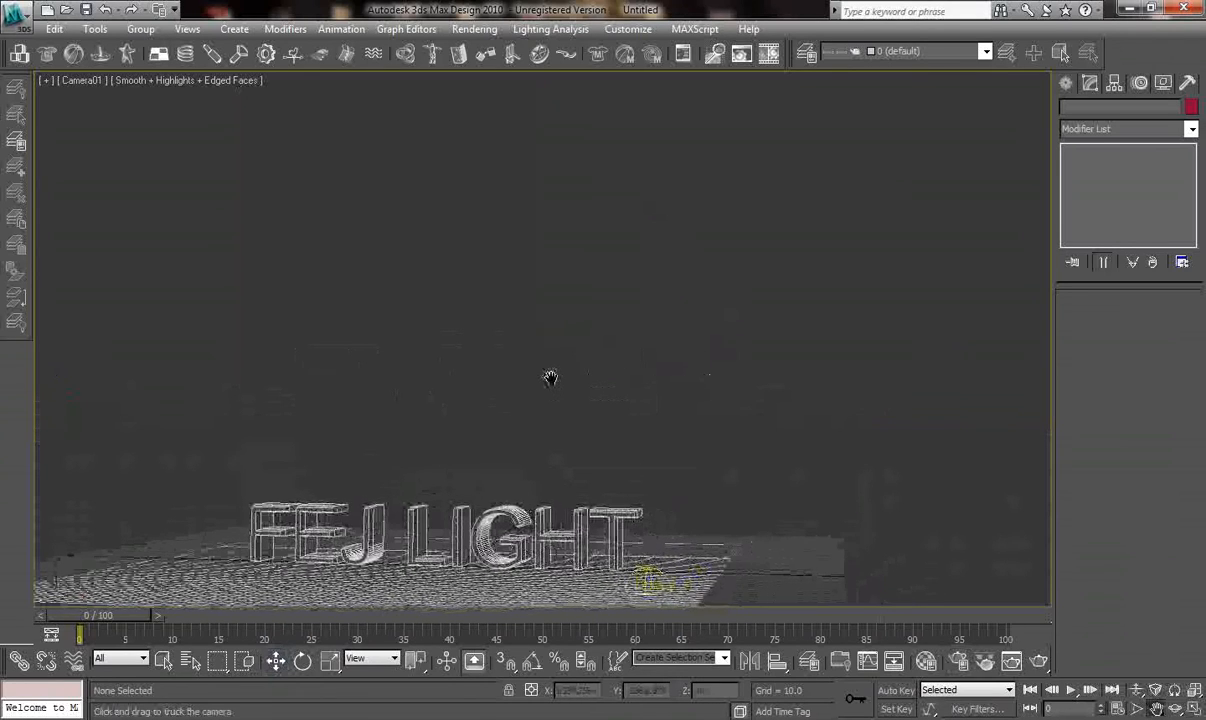
Truck Camera01 so the FEJ LIGHT text sits slightly lower on the street, test-rendering the view before and after the adjustment.
{"action": "left_click", "coordinate": [1040, 663]}
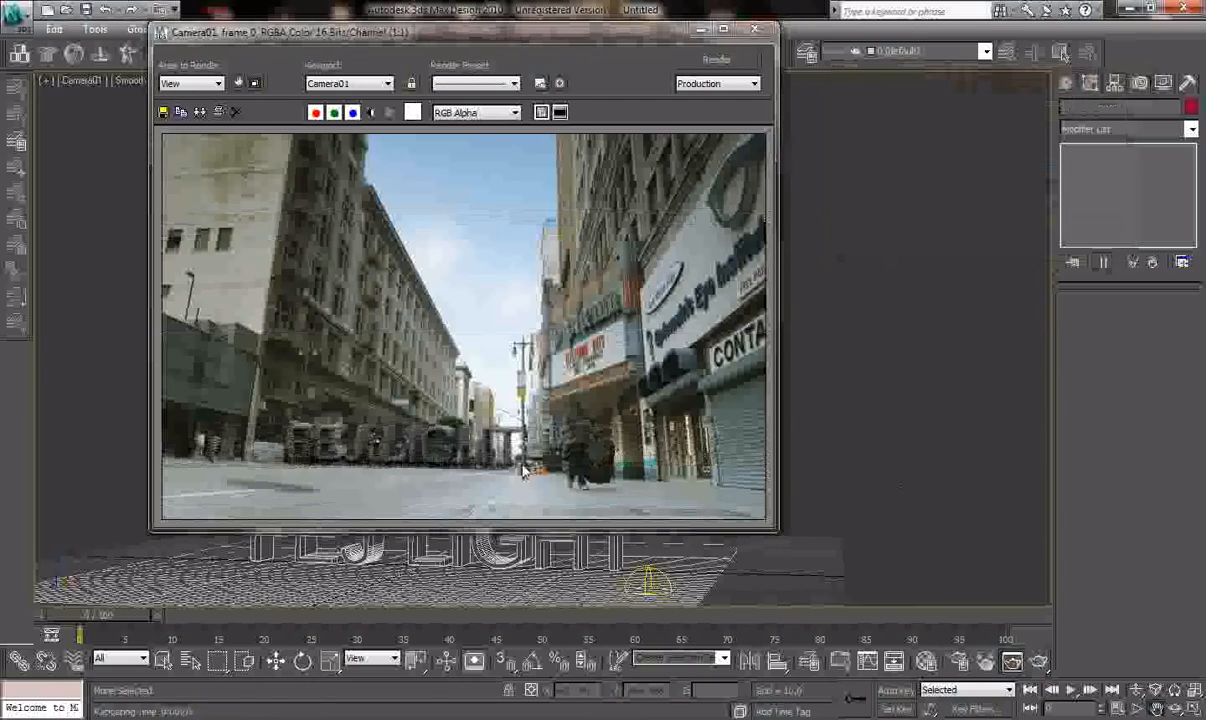
{"action": "left_click", "coordinate": [757, 32]}
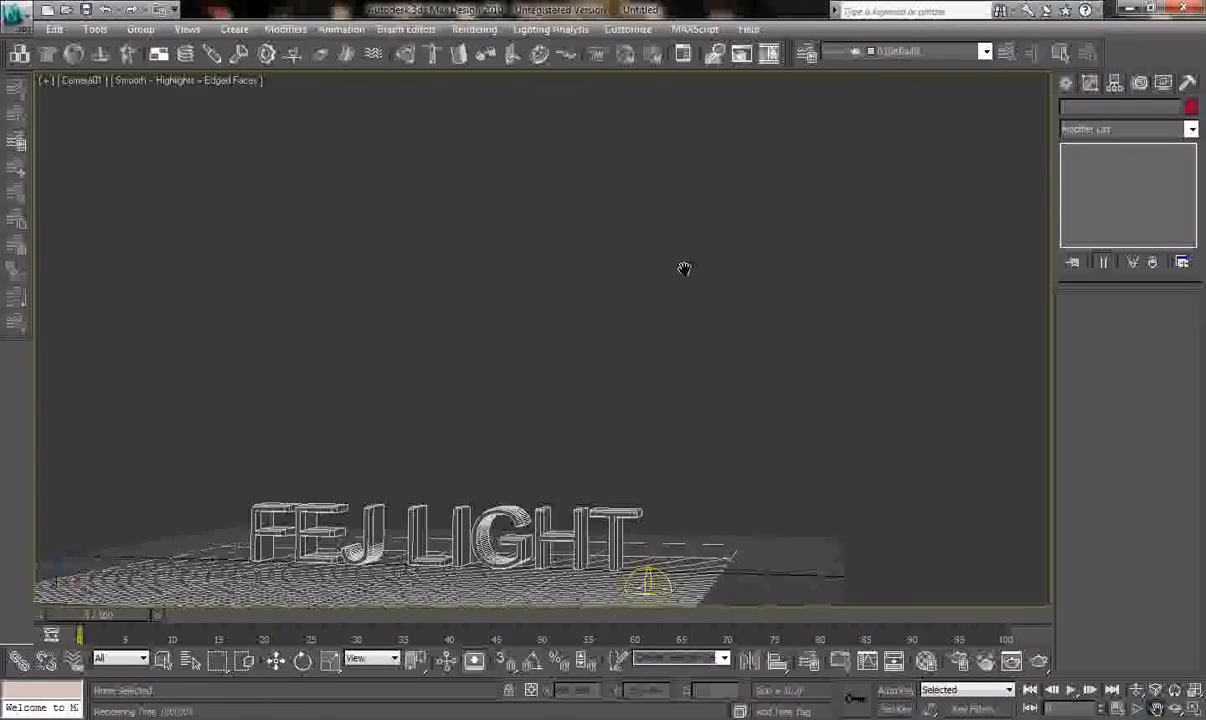
{"action": "left_click_drag", "start_coordinate": [624, 221], "coordinate": [614, 318]}
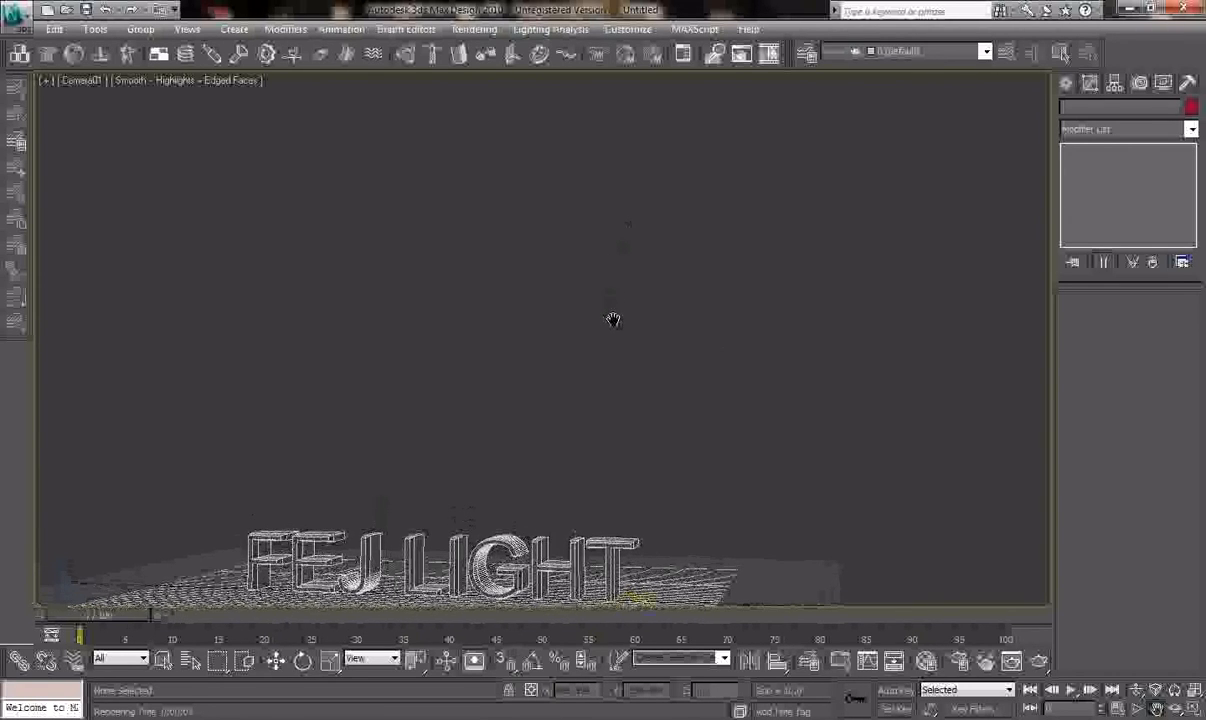
{"action": "left_click", "coordinate": [1011, 661]}
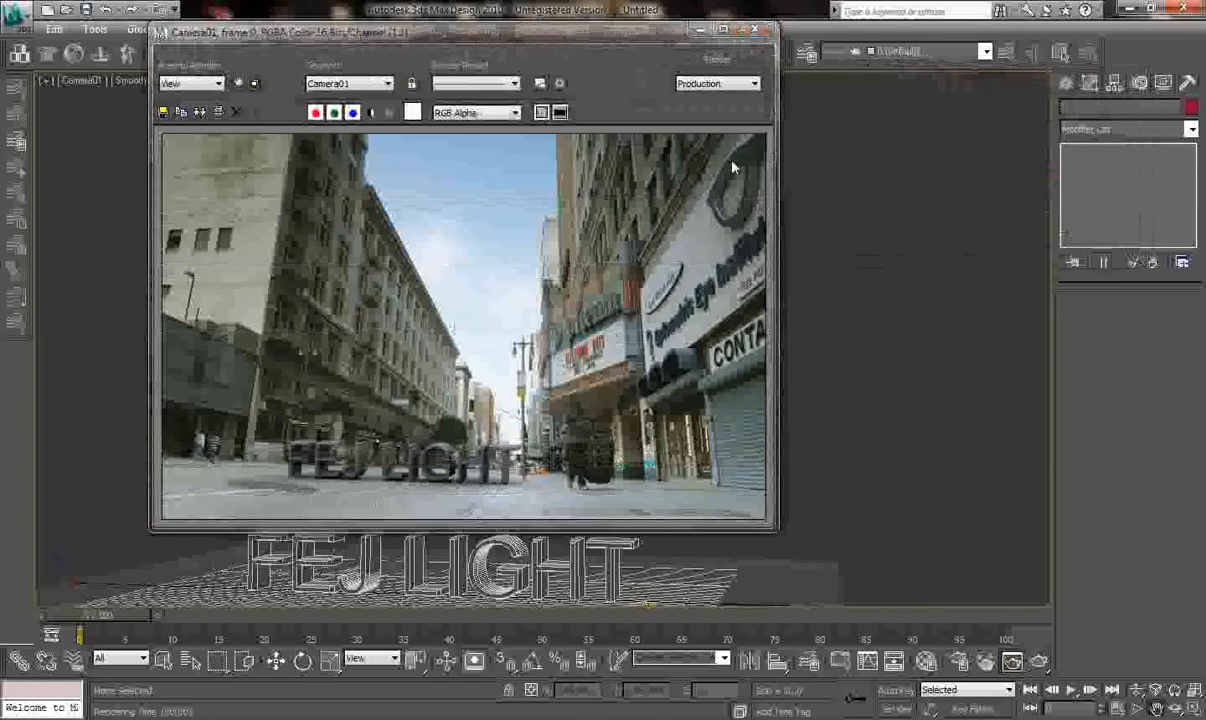
{"action": "left_click", "coordinate": [754, 29]}
Truck and orbit Camera01 to shift the FEJ LIGHT text further left and down onto the street, and test-render the view.
{"action": "left_click_drag", "start_coordinate": [796, 320], "coordinate": [705, 342]}
{"action": "left_click", "coordinate": [1176, 708]}
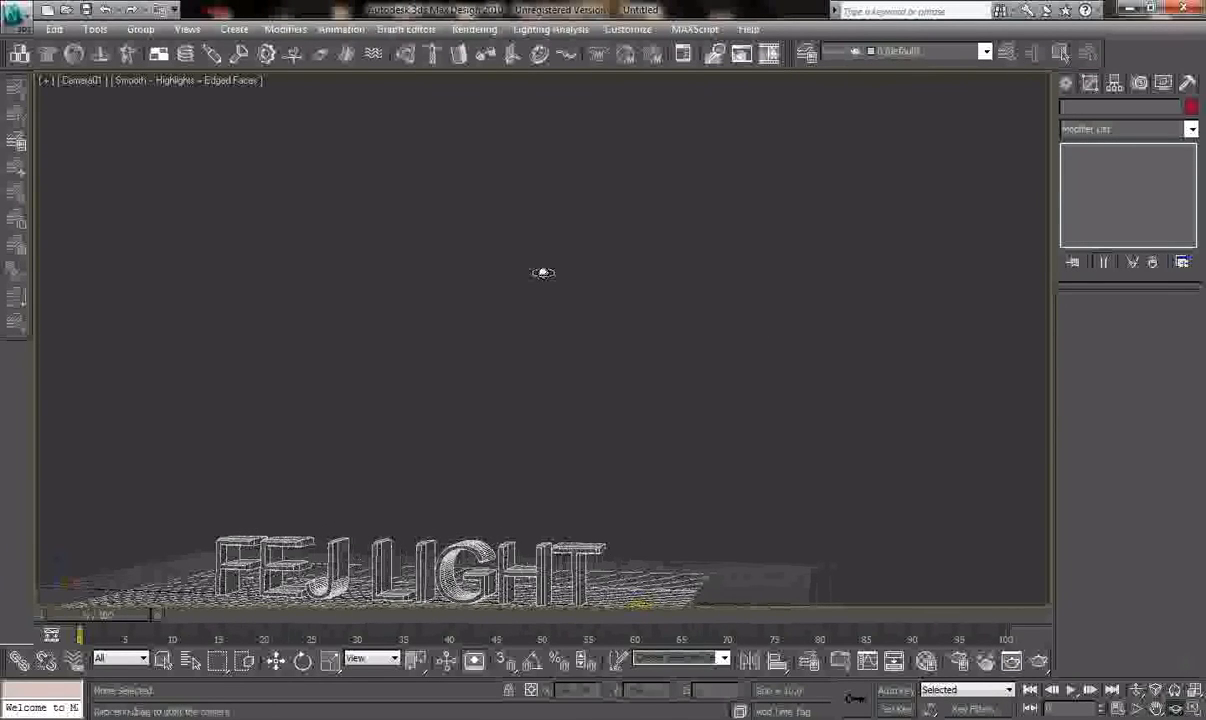
{"action": "left_click_drag", "start_coordinate": [541, 272], "coordinate": [544, 269]}
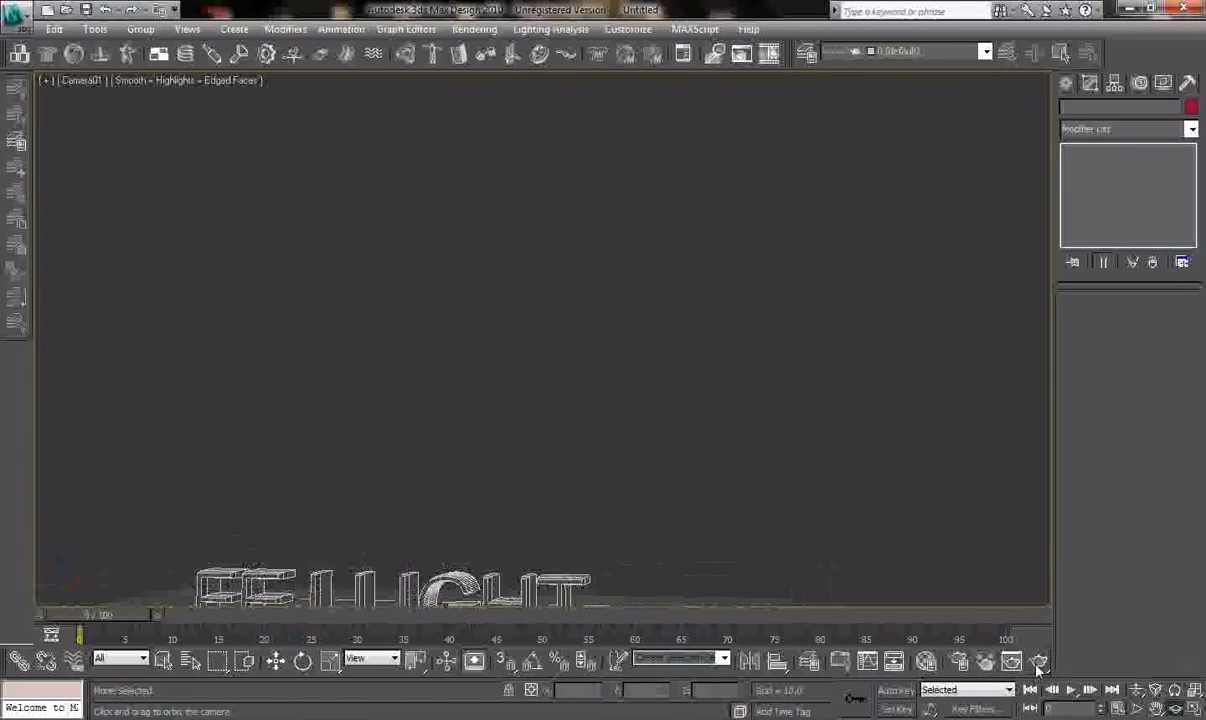
{"action": "left_click", "coordinate": [1038, 658]}
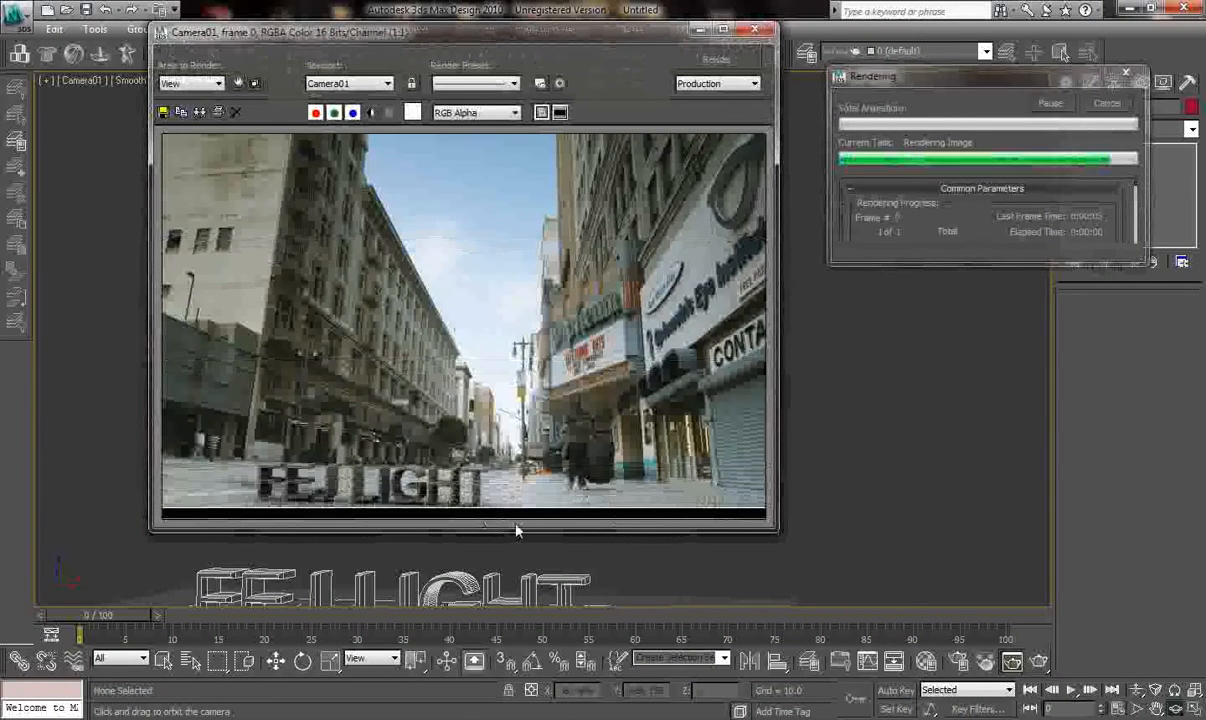
{"action": "left_click", "coordinate": [755, 29]}
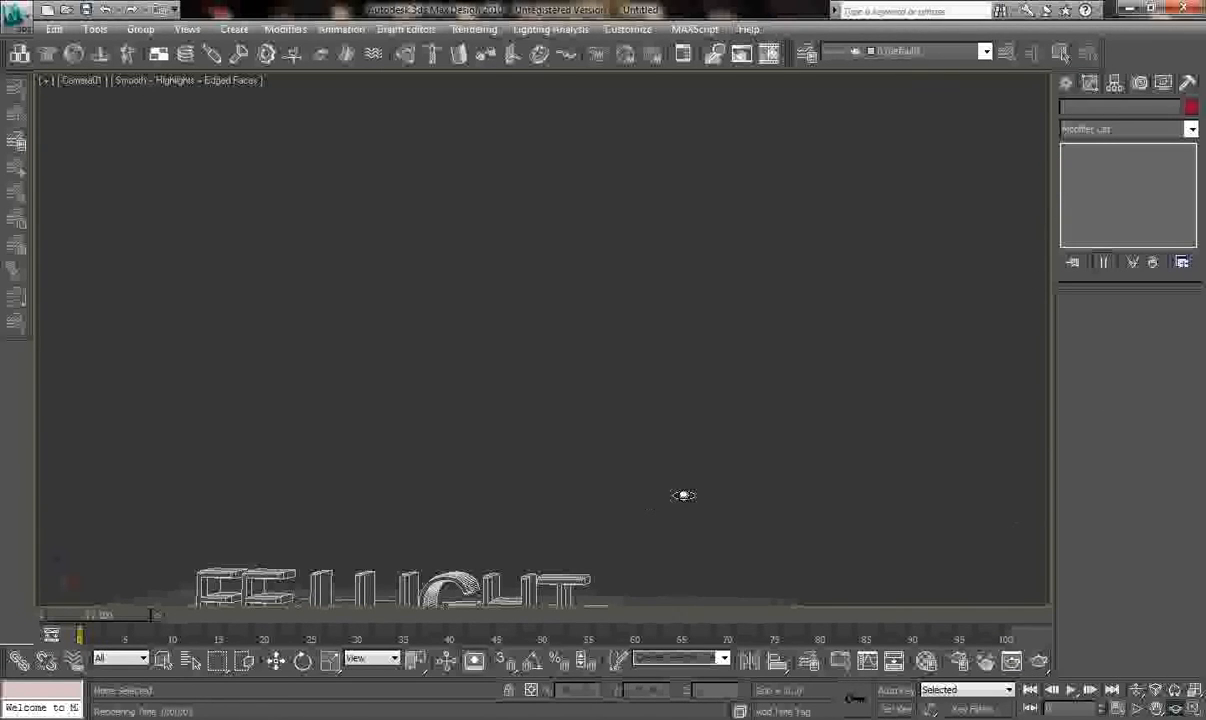
Switch the Camera01 viewport to a Perspective view that shows the whole text, the ground plane and the skylight.
{"action": "key", "text": "w"}
{"action": "left_click", "coordinate": [80, 80]}
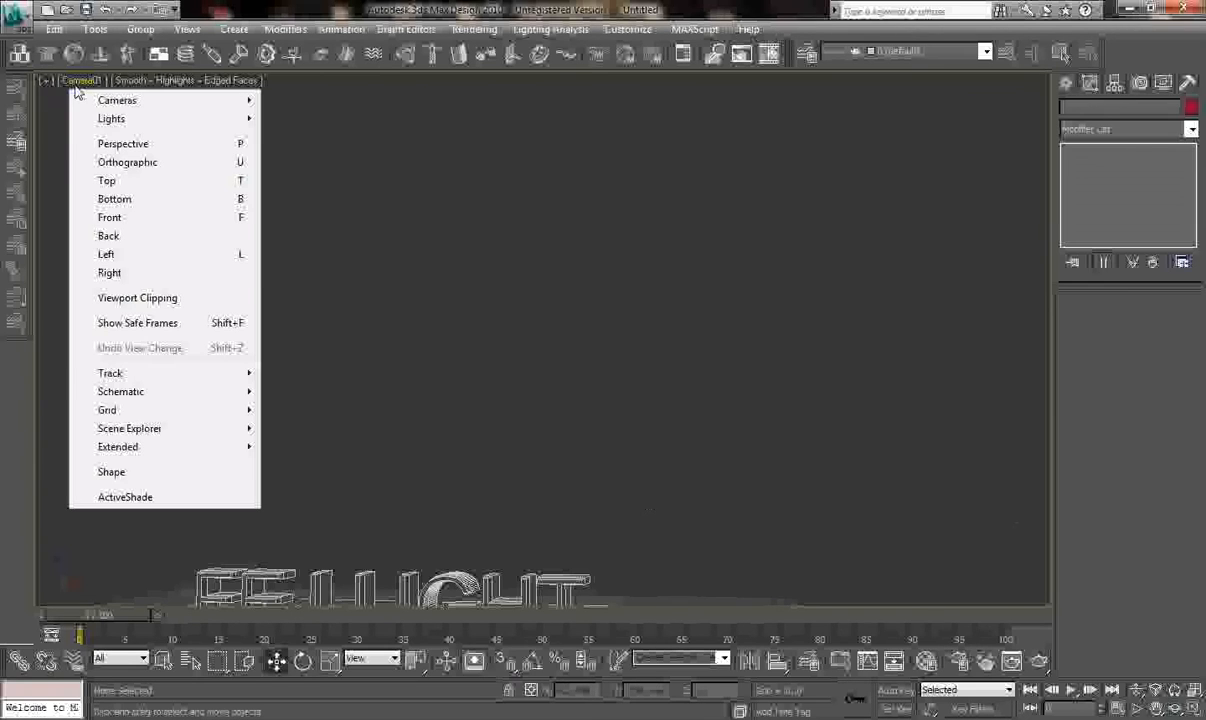
{"action": "left_click", "coordinate": [105, 140]}
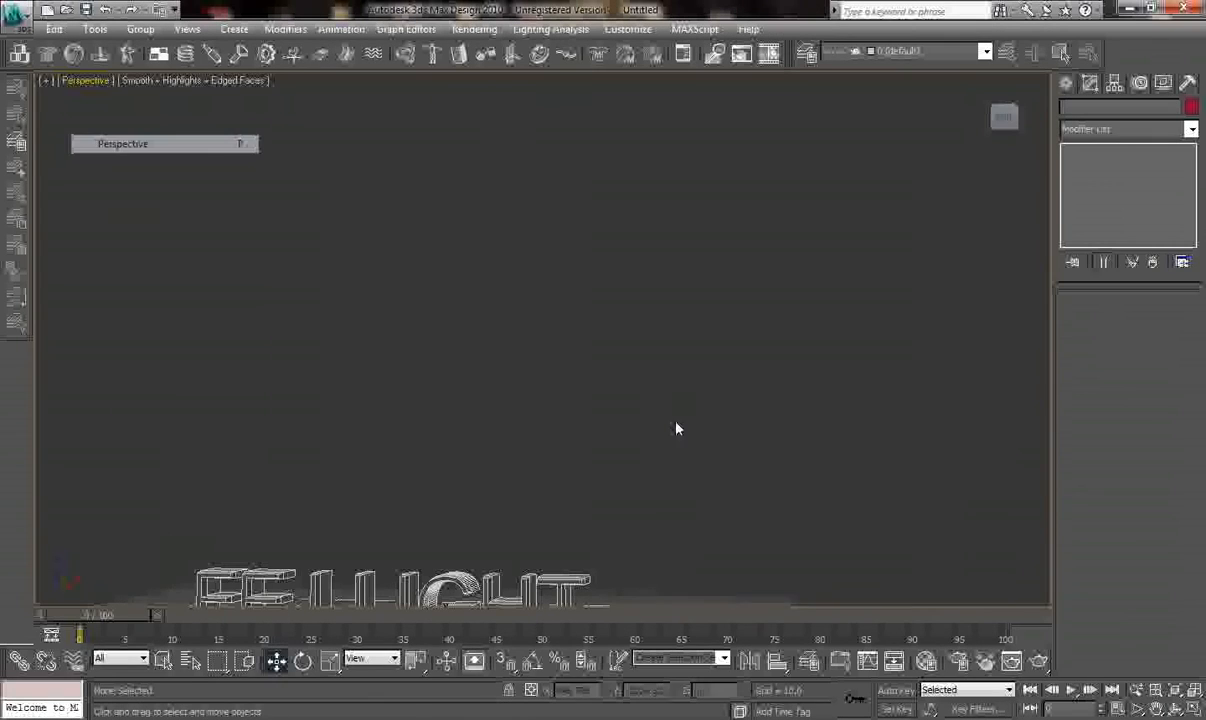
{"action": "left_click", "coordinate": [1135, 690]}
{"action": "left_click_drag", "start_coordinate": [503, 278], "coordinate": [512, 447]}
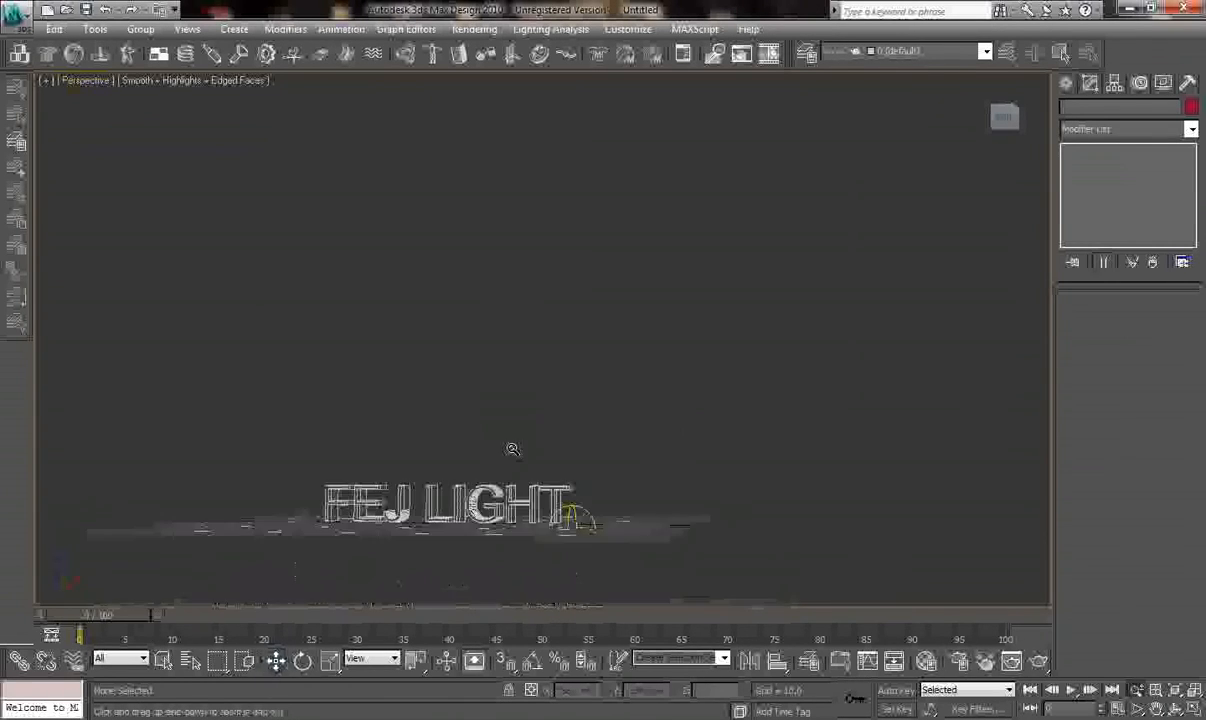
{"action": "right_click", "coordinate": [544, 481]}
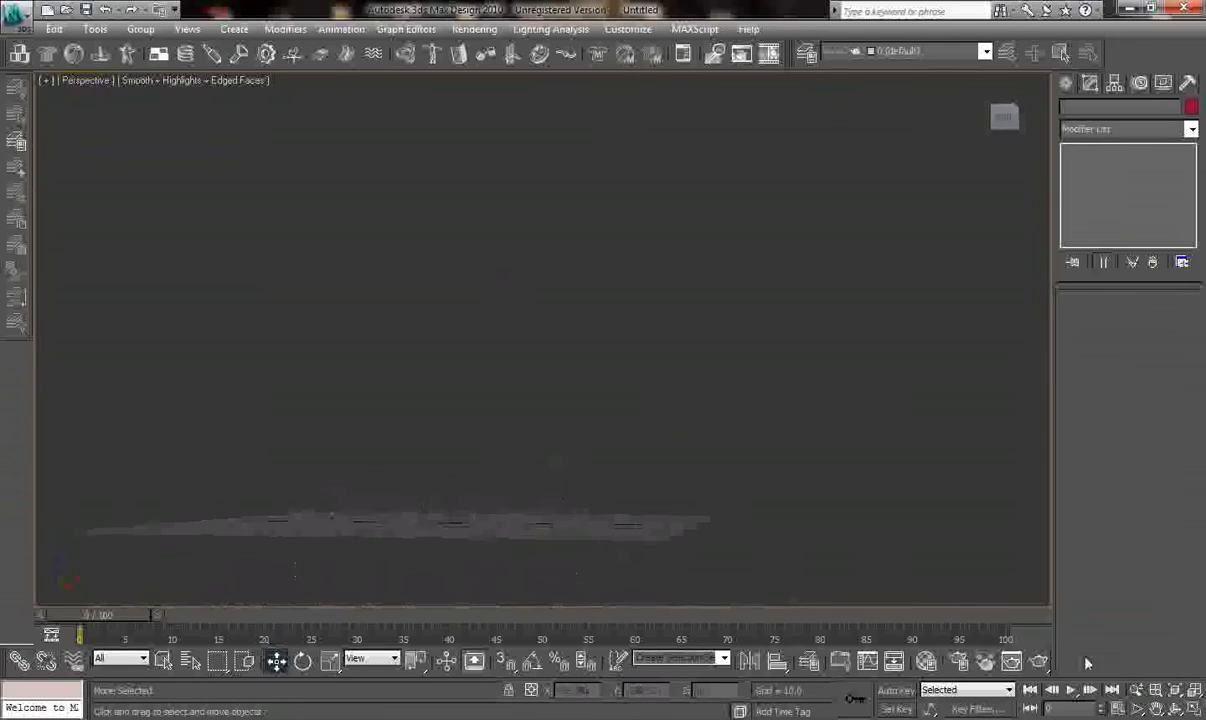
{"action": "left_click", "coordinate": [1135, 690]}
{"action": "left_click_drag", "start_coordinate": [751, 388], "coordinate": [749, 386]}
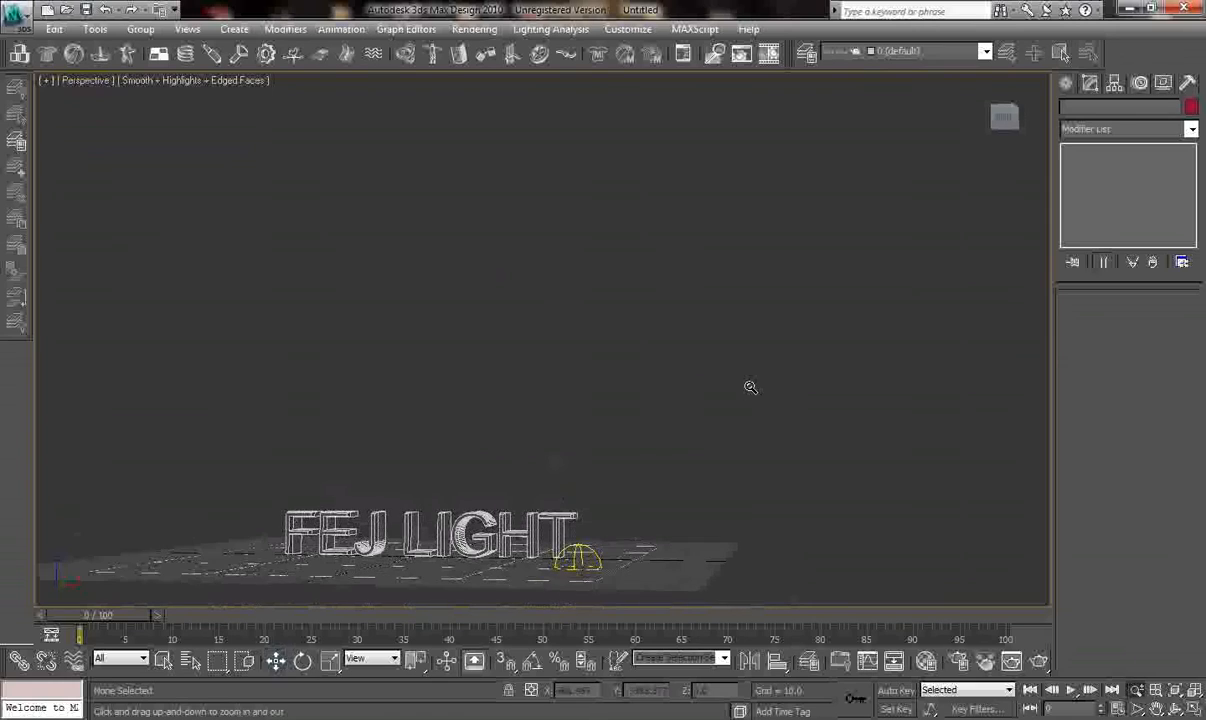
{"action": "right_click", "coordinate": [682, 478]}
Select the skylight beside the text and set its Rays per Sample to 20.
{"action": "left_click", "coordinate": [619, 545]}
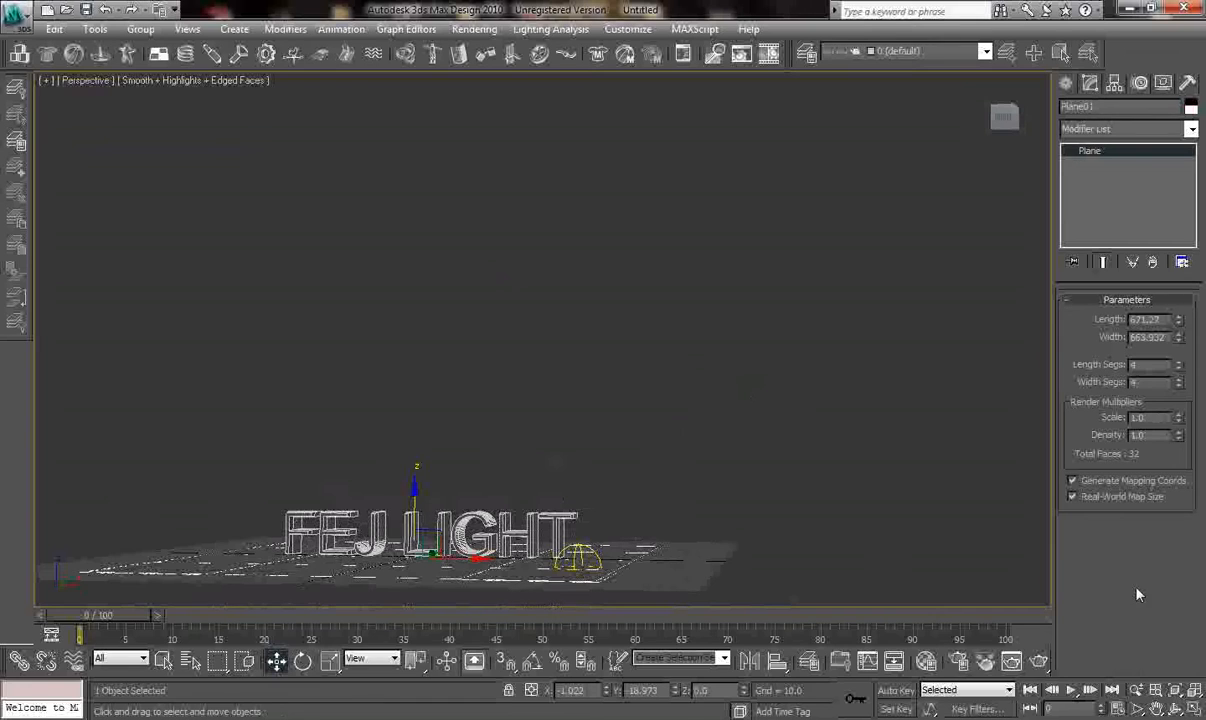
{"action": "left_click", "coordinate": [579, 549]}
{"action": "left_click_drag", "start_coordinate": [1156, 464], "coordinate": [1115, 470]}
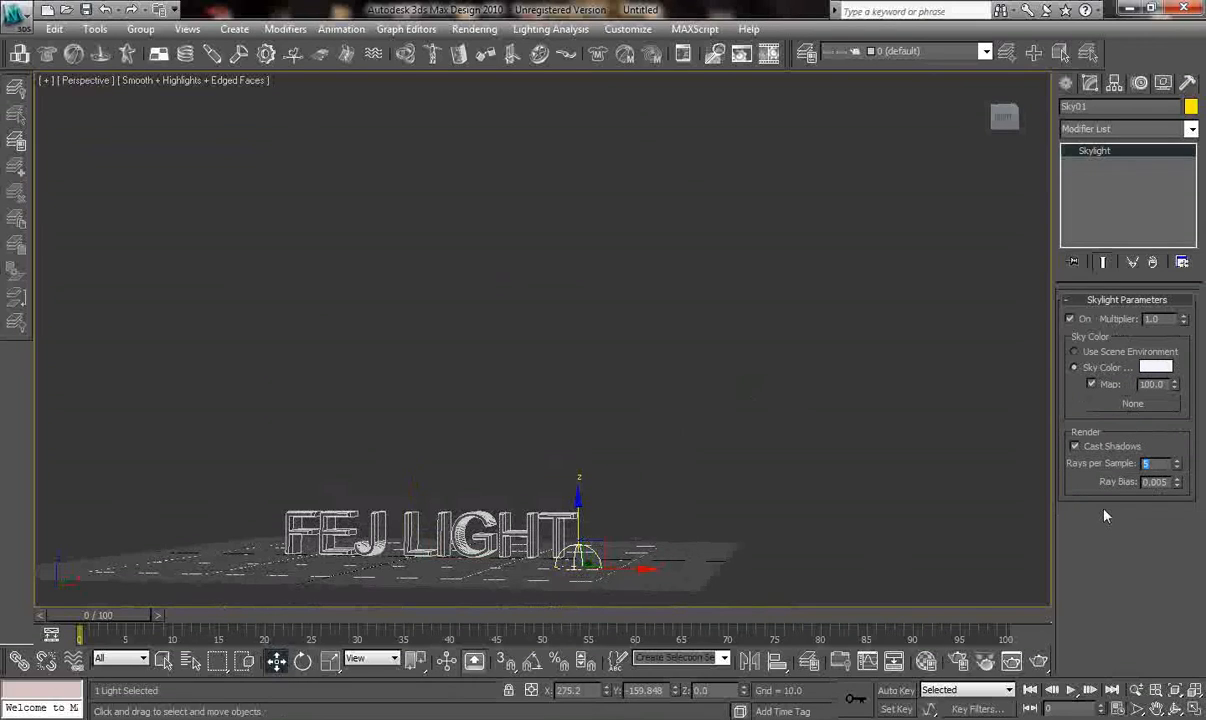
{"action": "type", "text": "20"}
Return the viewport to the Camera01 view, render the final composite of the text on the street, and close the rendered frame.
{"action": "left_click", "coordinate": [83, 81]}
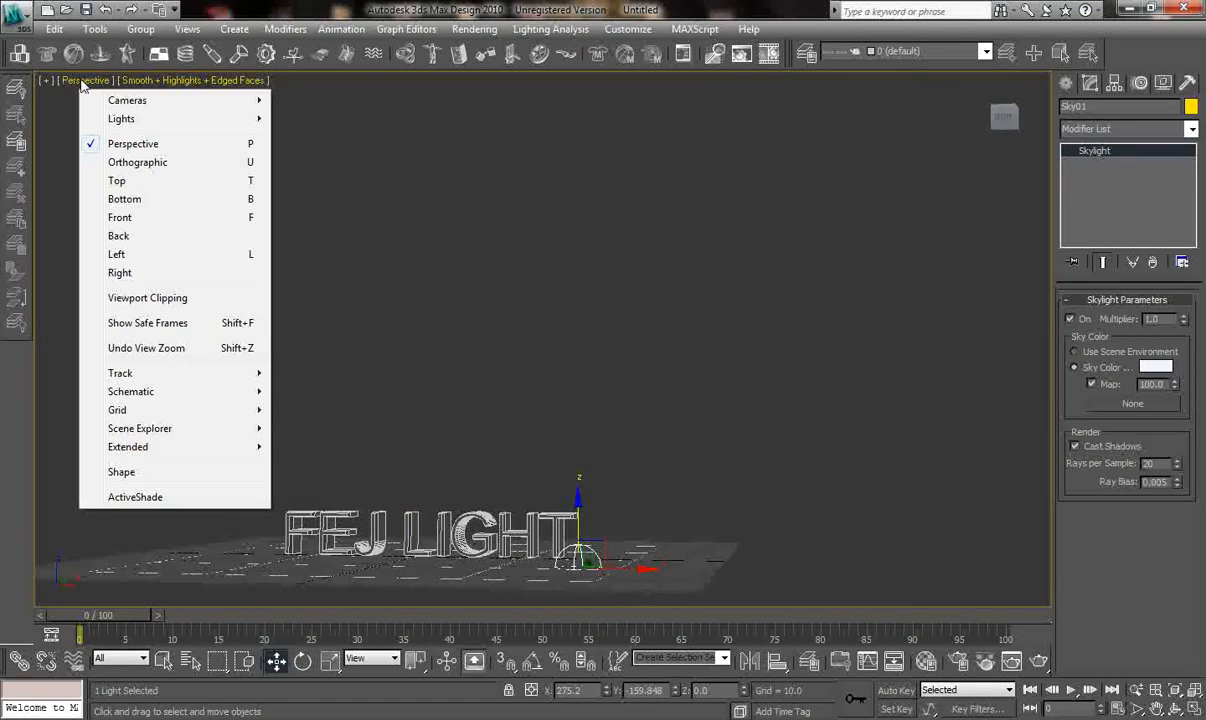
{"action": "mouse_move", "coordinate": [215, 102]}
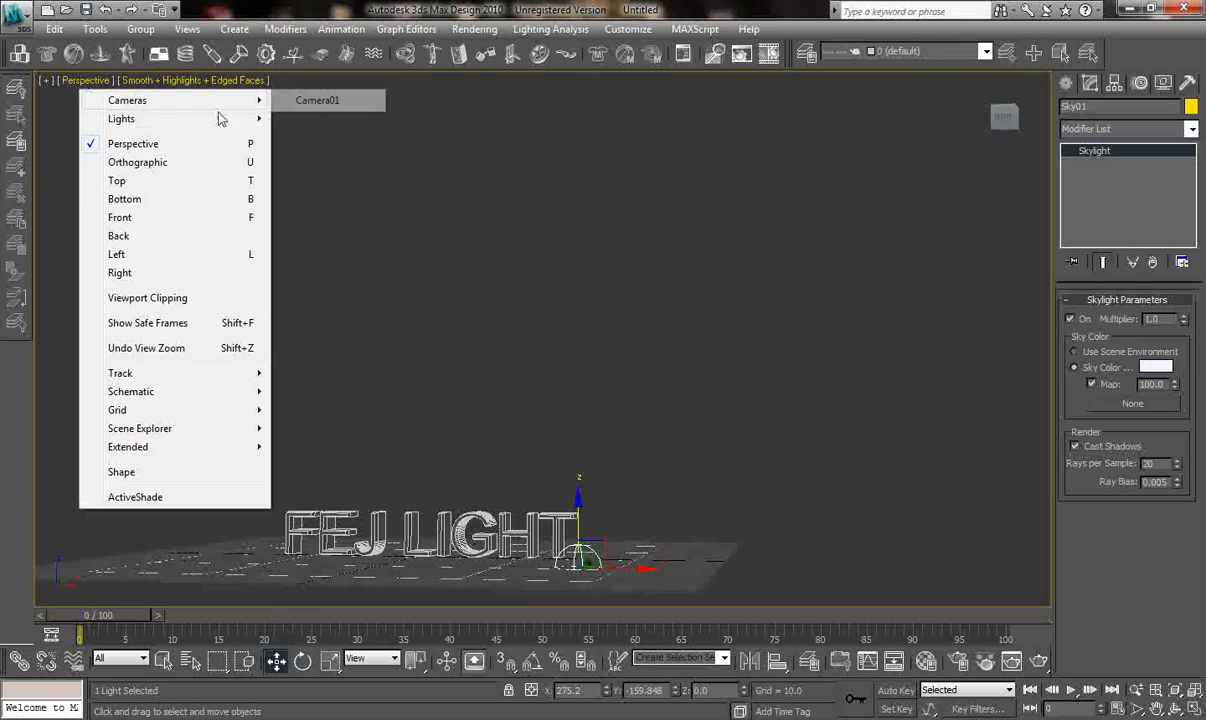
{"action": "left_click", "coordinate": [298, 104]}
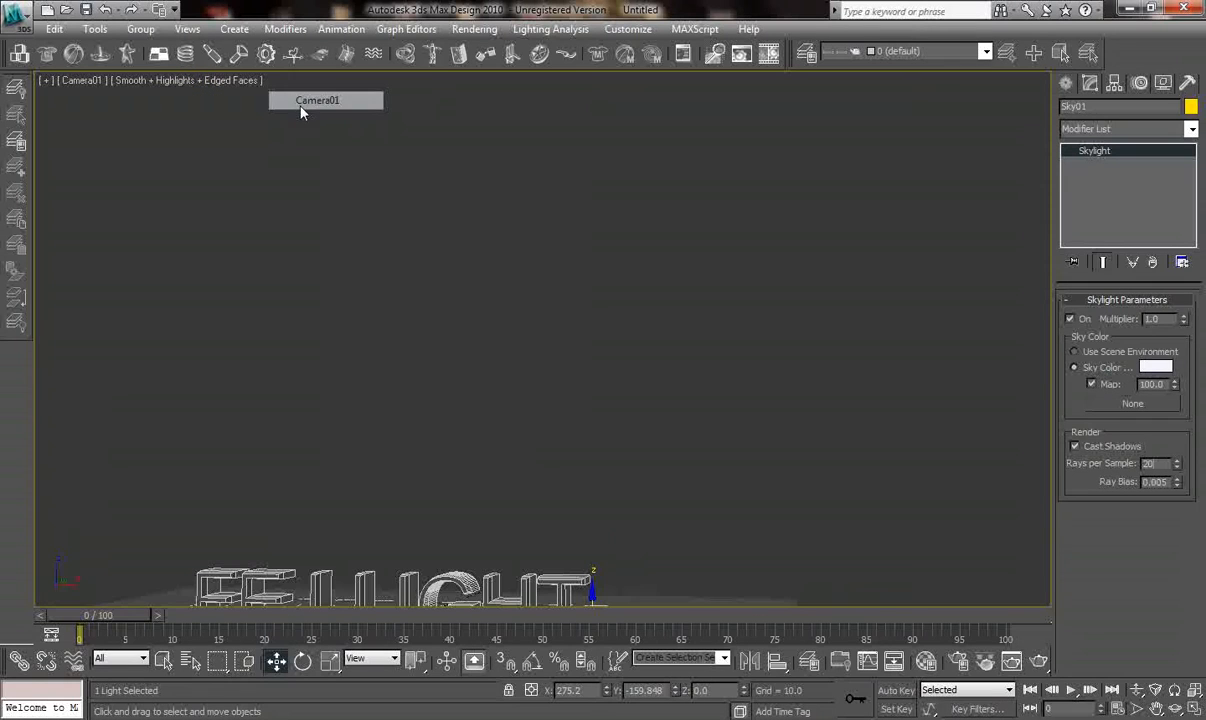
{"action": "left_click", "coordinate": [1040, 662]}
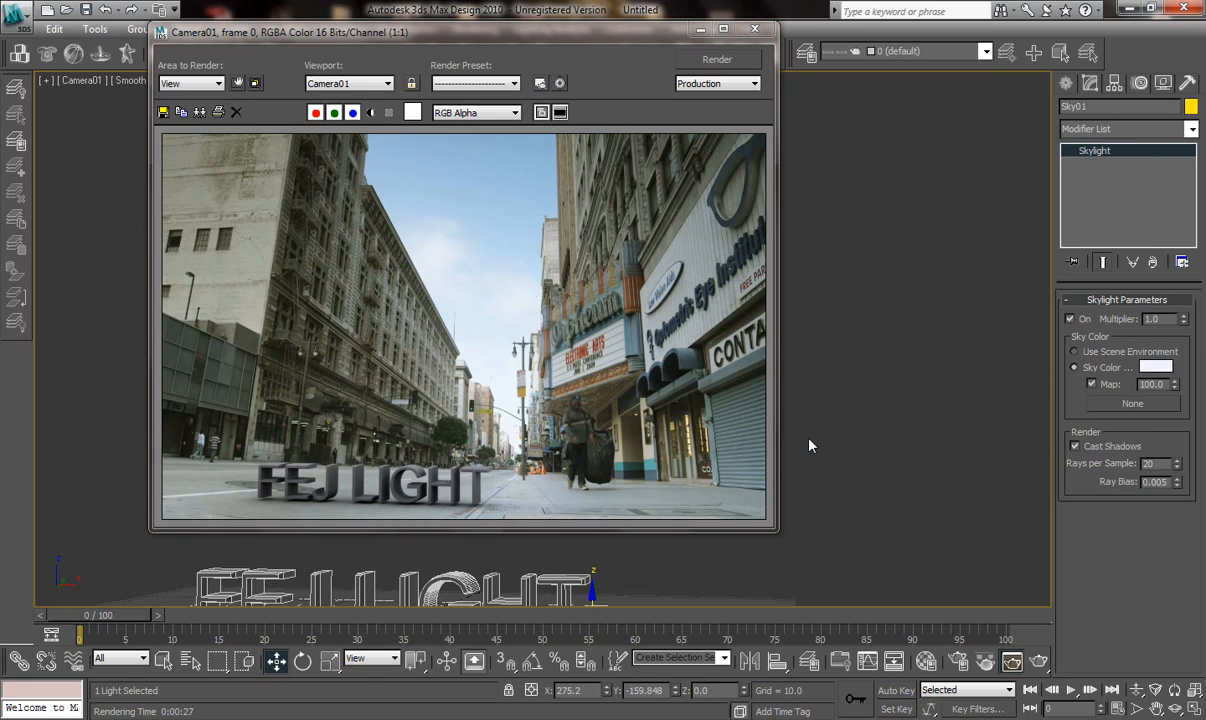
{"action": "left_click", "coordinate": [754, 31]}
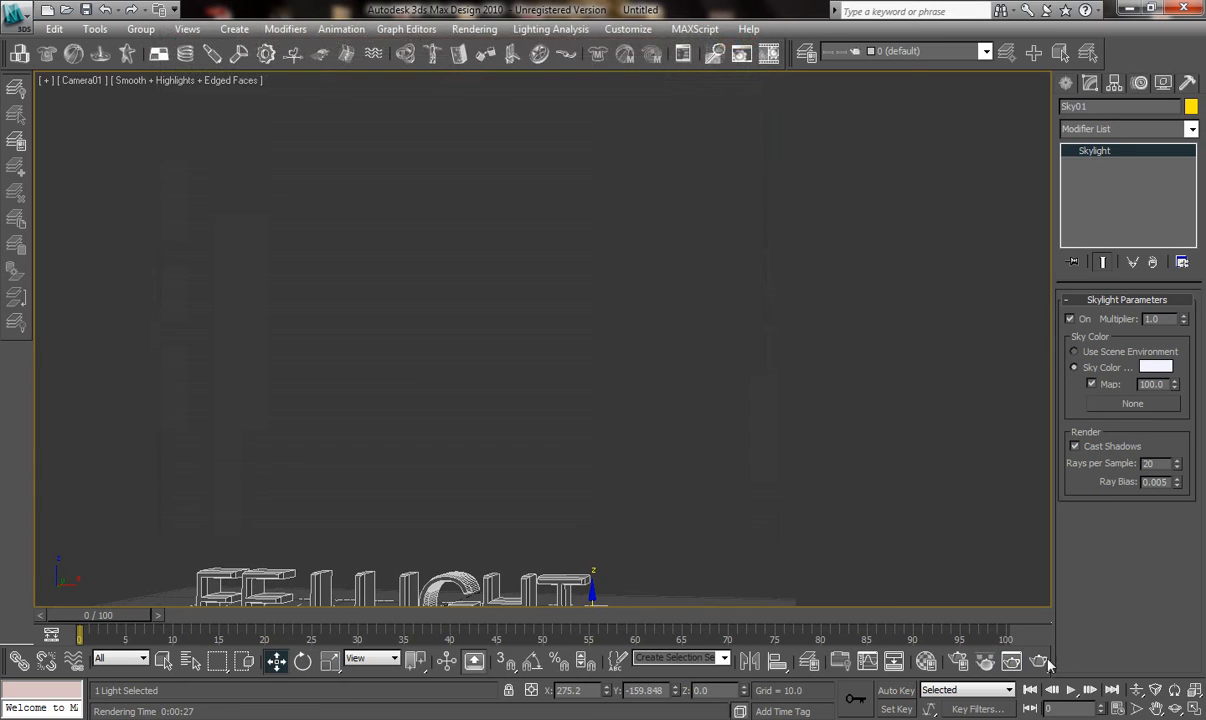
{"action": "right_click", "coordinate": [1003, 719]}
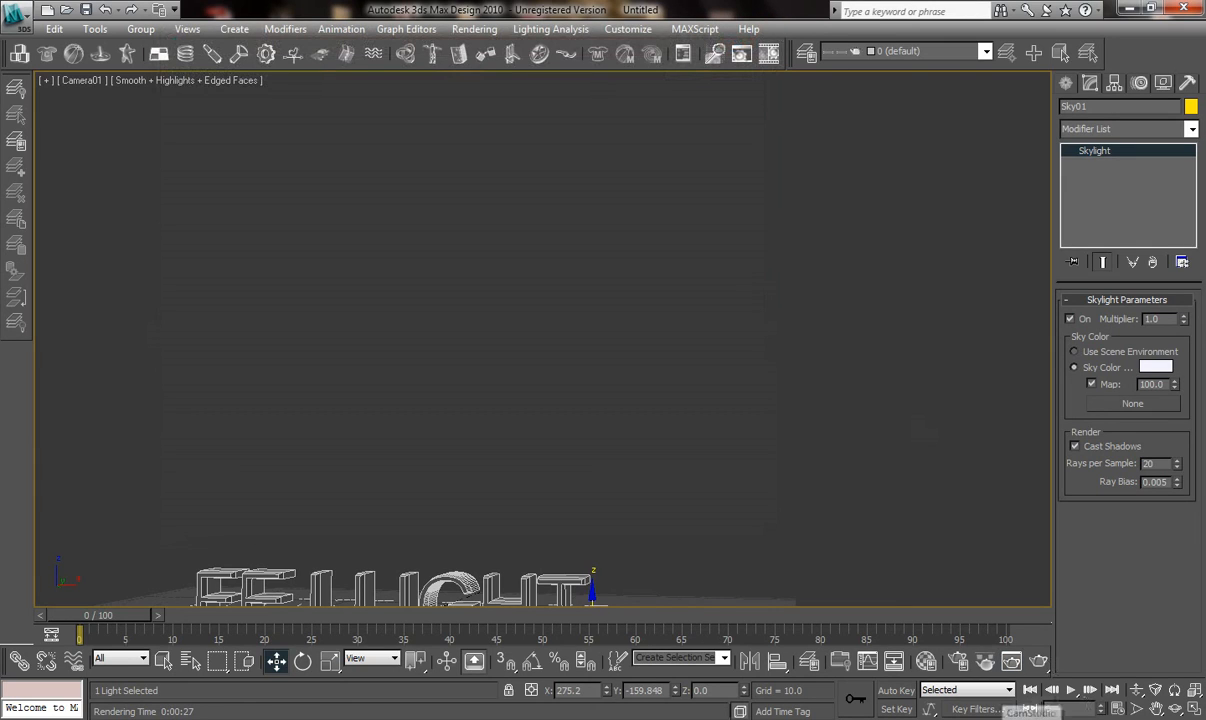
{"action": "left_click", "coordinate": [1042, 697]}
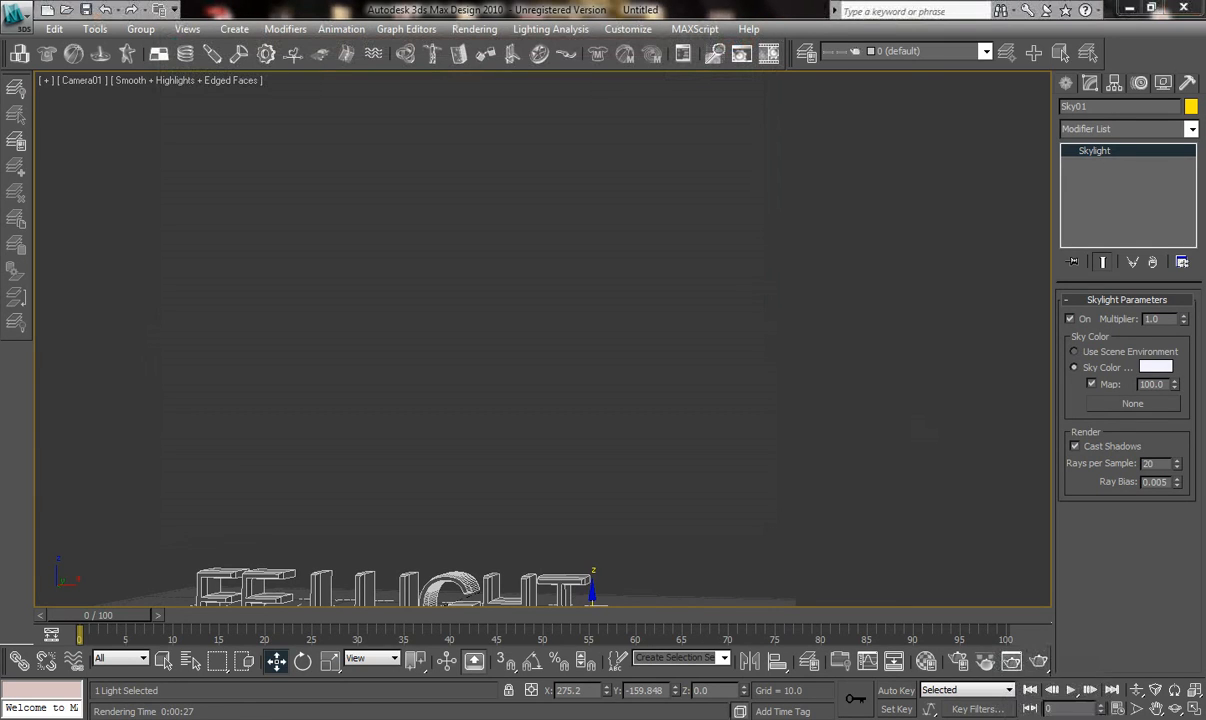